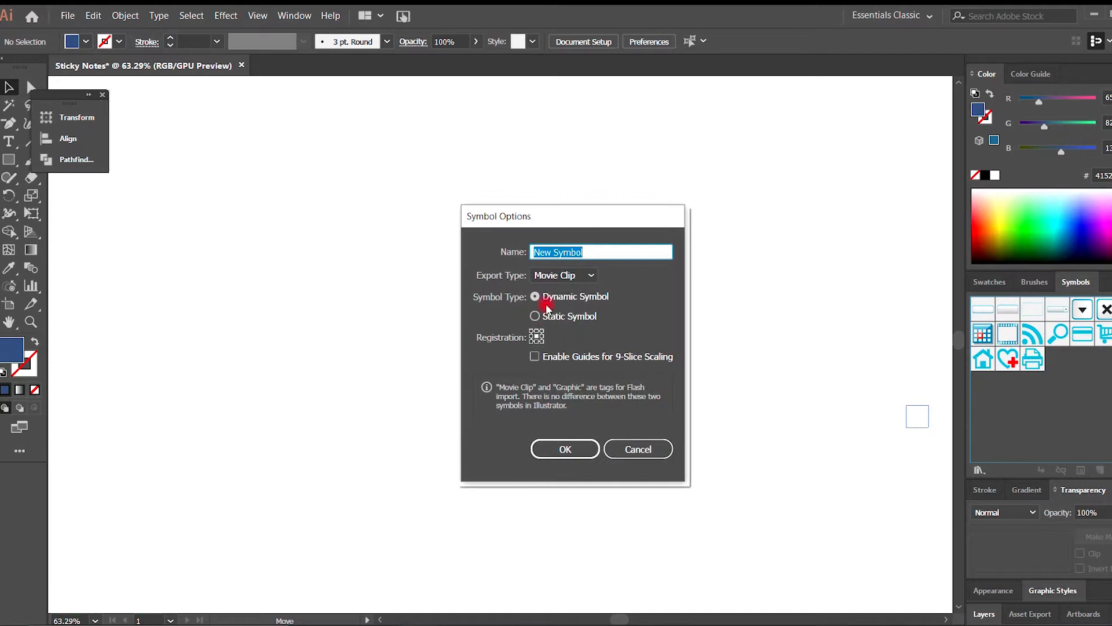
Create a dynamic movie clip symbol named "Square Shape" from the blue square.
click(557, 451)
text(Square Shape)
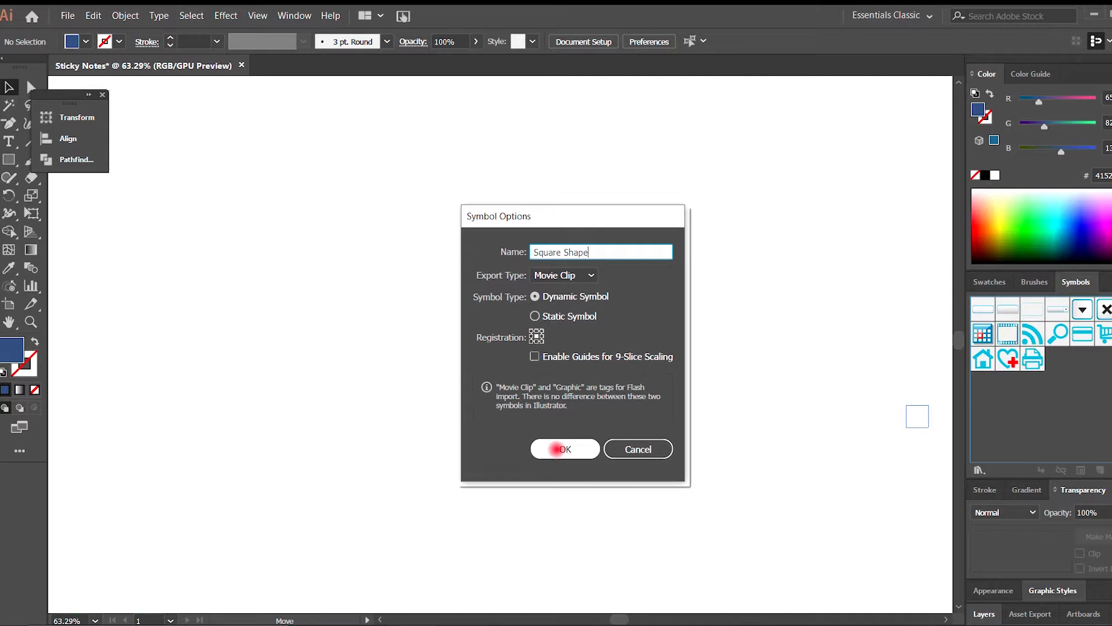
click(556, 449)
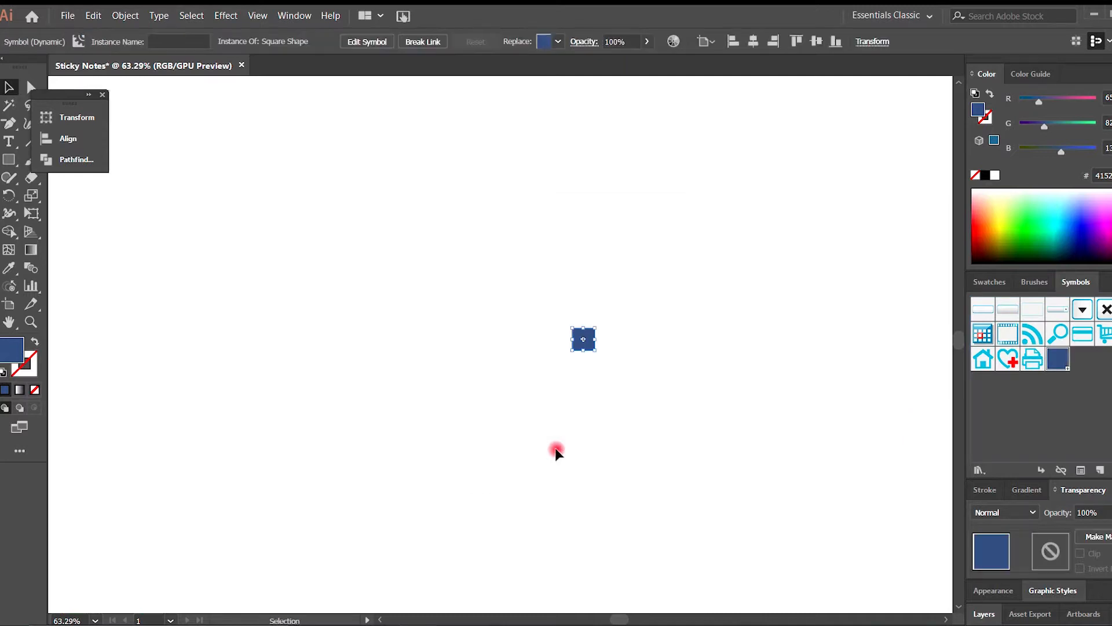
Delete the blue square instance from the artboard, keeping its symbol in the library.
click(556, 449)
key(ctrl+equal)
key(ctrl+equal)
click(695, 350)
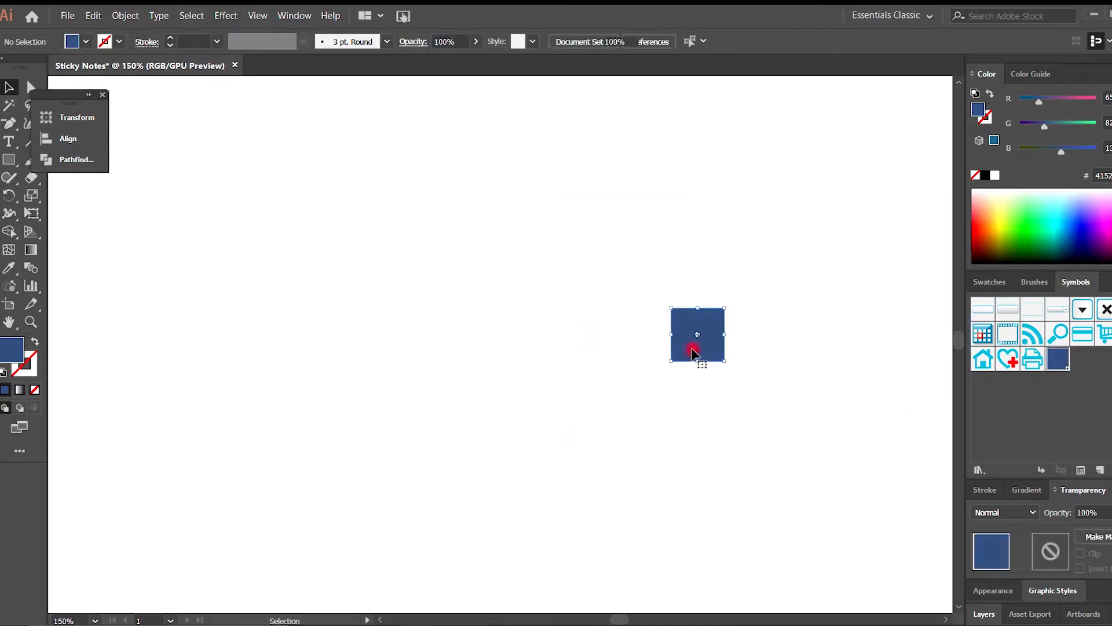
click(684, 356)
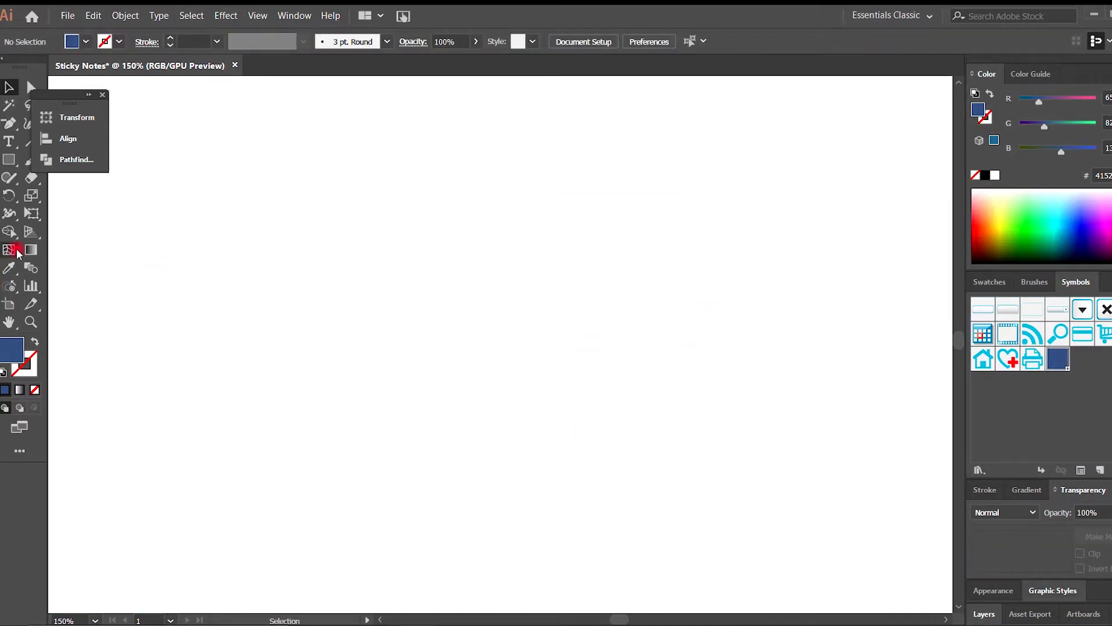
Spray several dozen scattered Square Shape instances across the artboard using the Symbol Sprayer with a smaller brush.
click(10, 288)
drag(11, 287, 82, 288)
key(bracketleft)
key(bracketleft)
key(bracketleft)
key(bracketleft)
key(bracketleft)
key(bracketleft)
key(bracketleft)
key(bracketleft)
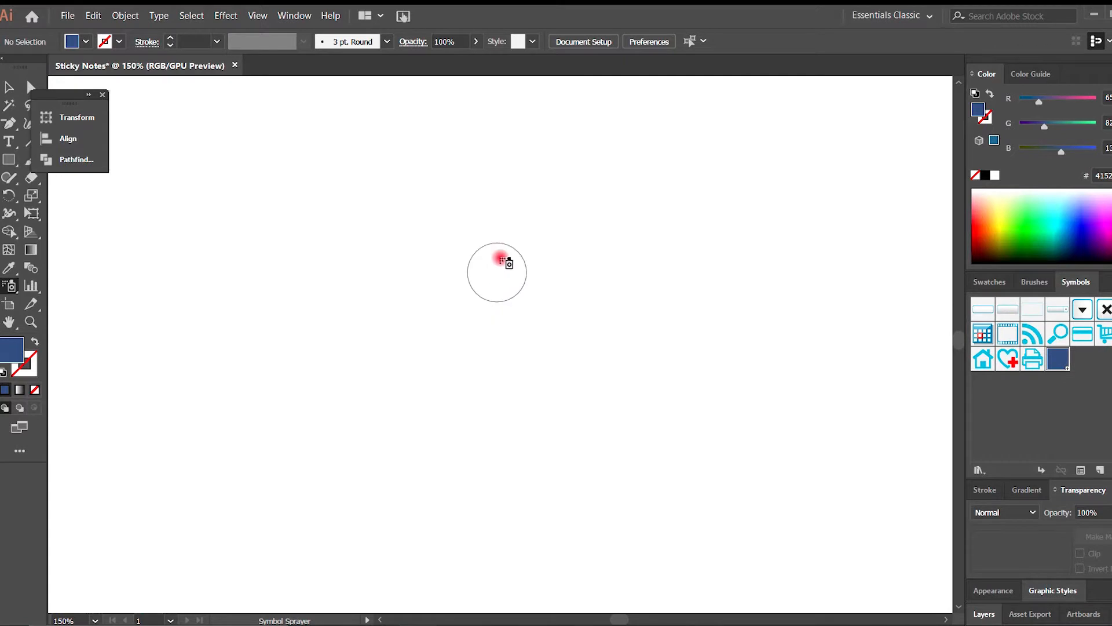
mouse_move(500, 260)
mouse_down()
mouse_move(375, 297)
mouse_move(446, 439)
mouse_move(675, 234)
mouse_move(641, 347)
mouse_move(499, 343)
mouse_move(529, 335)
mouse_move(640, 397)
mouse_up()
key(v)
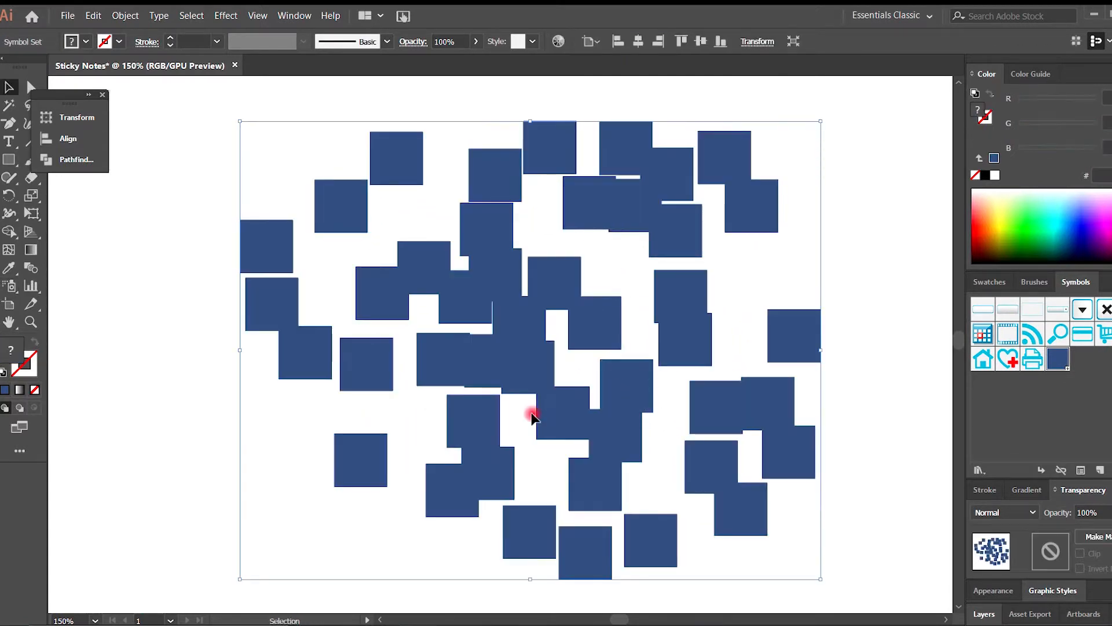
Rotate the sprayed squares to varied slight angles with the Symbol Spinner tool.
key(ctrl+1)
click(11, 286)
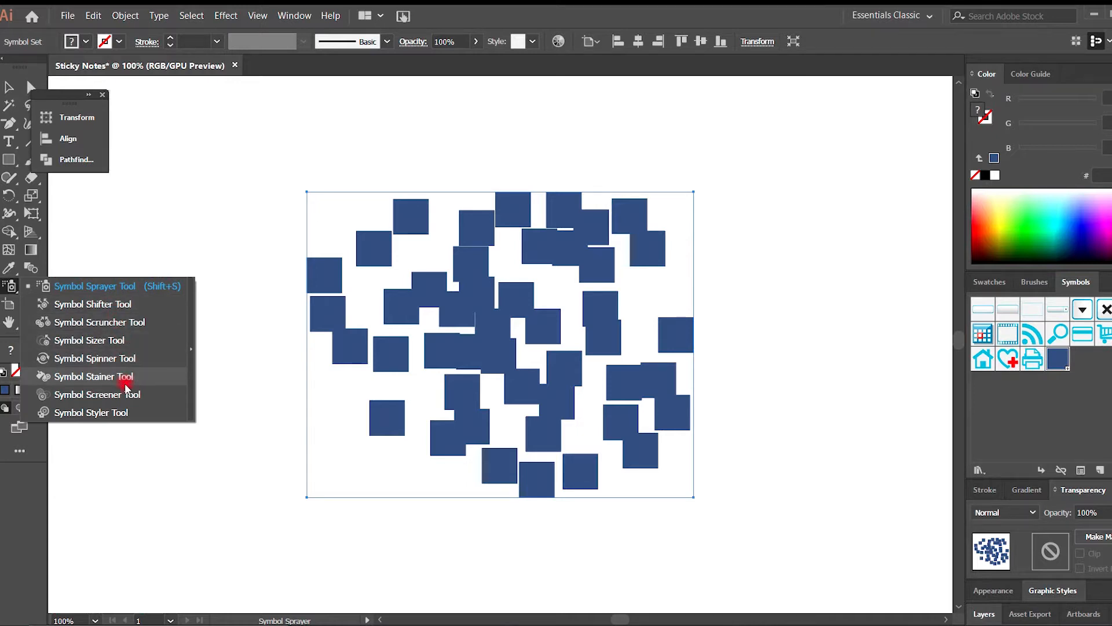
click(124, 357)
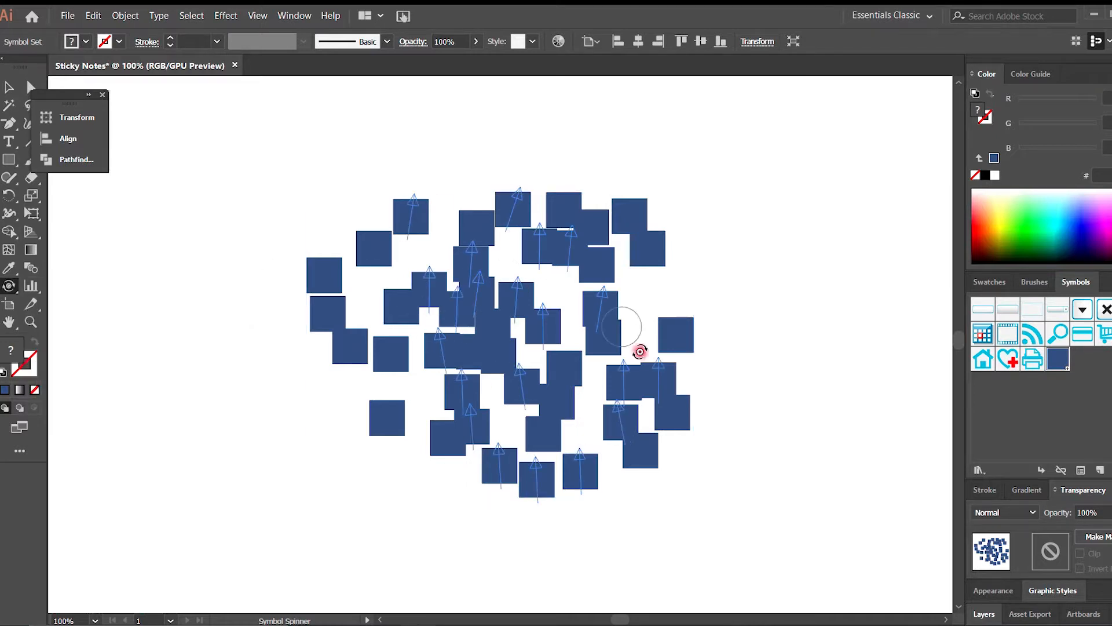
mouse_move(639, 352)
mouse_down()
mouse_move(390, 235)
mouse_move(432, 415)
mouse_move(608, 271)
mouse_move(349, 280)
mouse_move(370, 444)
mouse_up()
mouse_move(581, 437)
mouse_down()
mouse_move(618, 377)
mouse_move(583, 377)
mouse_up()
drag(472, 449, 446, 405)
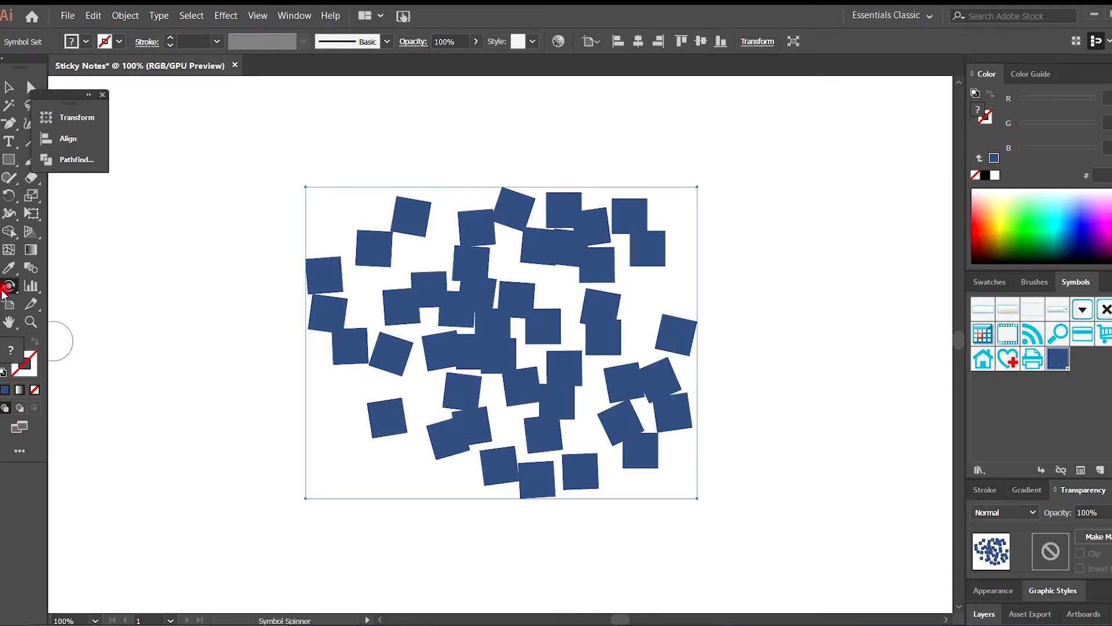
Shrink scattered squares in the symbol set to varied sizes with the Symbol Sizer tool.
drag(3, 292, 84, 338)
click(520, 311)
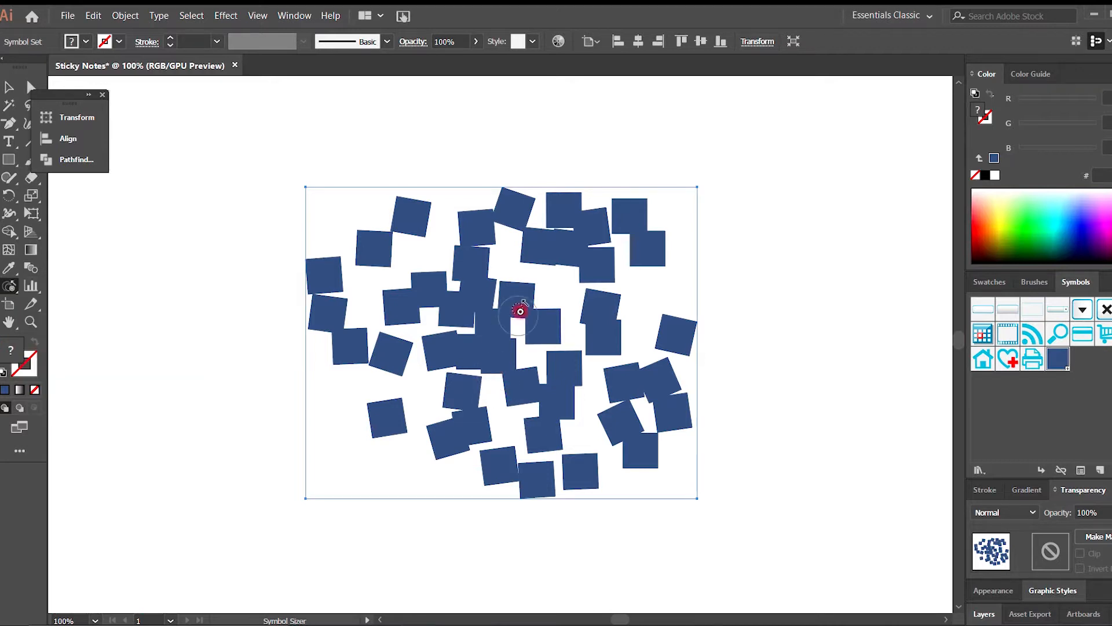
click(520, 301)
key(ctrl+z)
mouse_move(520, 301)
mouse_down()
mouse_move(651, 252)
mouse_move(613, 358)
mouse_move(618, 388)
mouse_move(663, 364)
mouse_move(678, 335)
mouse_move(514, 340)
mouse_move(402, 311)
mouse_move(396, 265)
mouse_move(413, 205)
mouse_move(423, 266)
mouse_move(416, 227)
mouse_move(464, 278)
mouse_move(477, 230)
mouse_move(461, 281)
mouse_move(478, 230)
mouse_move(495, 289)
mouse_move(388, 268)
mouse_move(381, 254)
mouse_move(420, 212)
mouse_move(391, 363)
mouse_move(426, 378)
mouse_move(503, 359)
mouse_move(485, 330)
mouse_move(541, 356)
mouse_move(543, 330)
mouse_move(554, 363)
mouse_move(576, 367)
mouse_move(600, 350)
mouse_move(612, 429)
mouse_move(533, 426)
mouse_move(552, 422)
mouse_move(589, 315)
mouse_move(633, 399)
mouse_up()
key(ctrl+=)
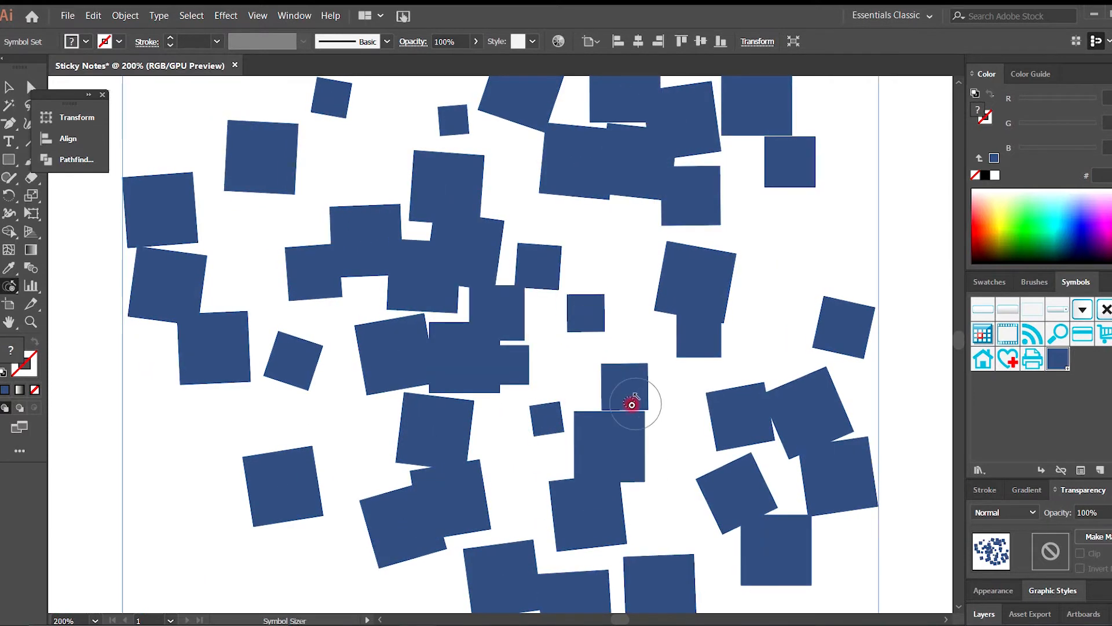
mouse_move(281, 480)
mouse_down()
mouse_move(442, 434)
mouse_move(463, 367)
mouse_move(479, 392)
mouse_move(454, 198)
mouse_move(609, 213)
mouse_move(566, 153)
mouse_up()
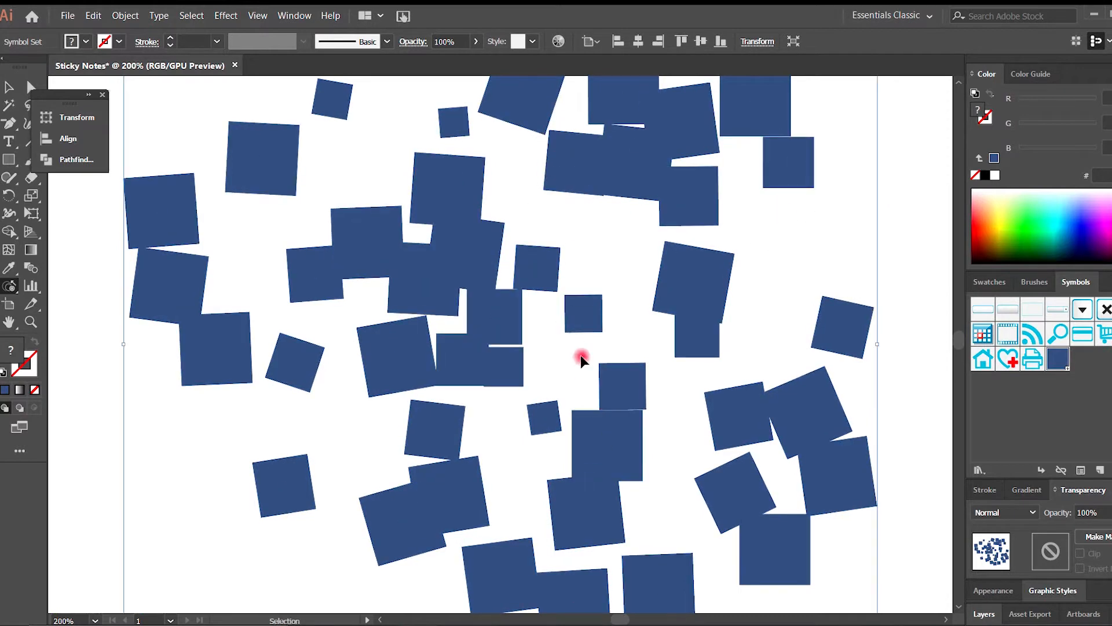
key(ctrl+minus)
key(v)
Expand the symbol set with the Object and Fill options.
mouse_move(17, 288)
mouse_down()
mouse_move(89, 333)
mouse_move(13, 290)
mouse_up()
key(v)
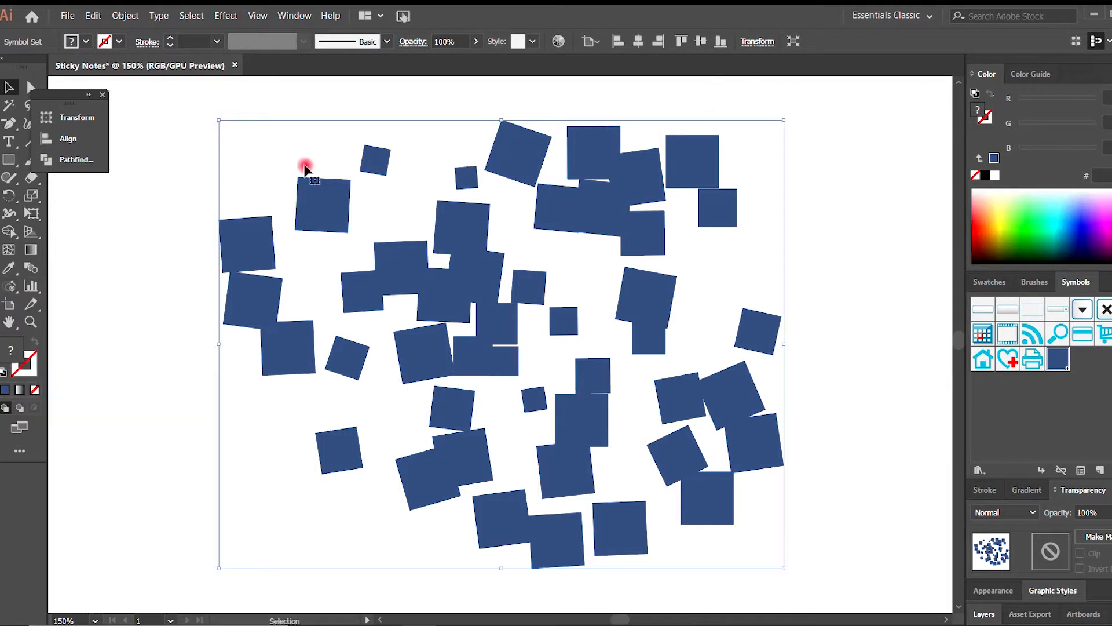
click(116, 17)
click(152, 152)
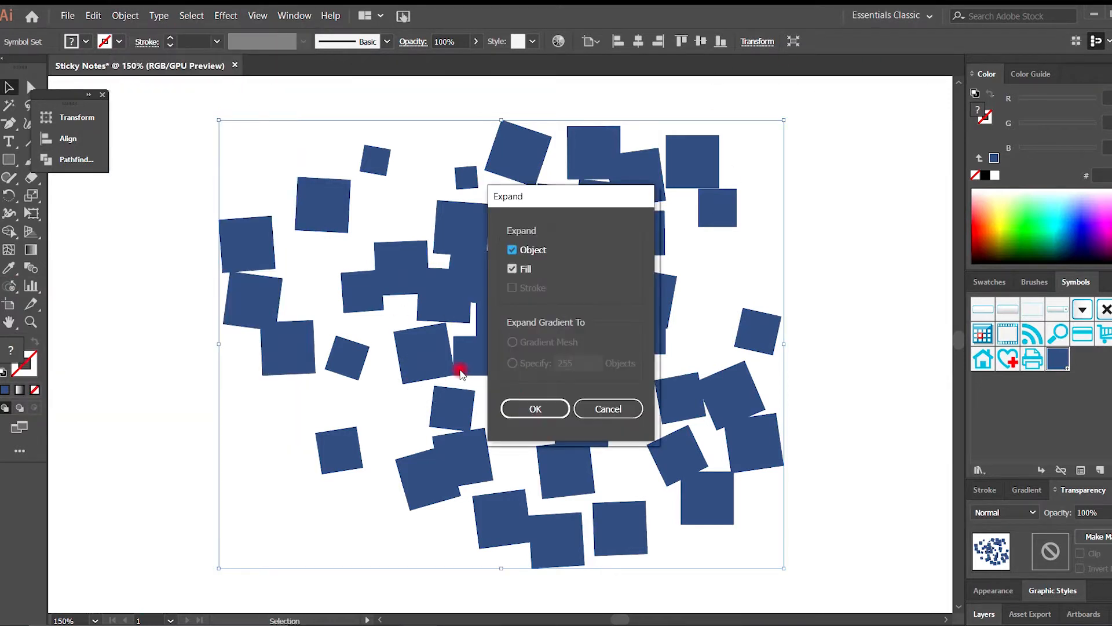
click(533, 409)
Break the symbol links of all the expanded square instances.
key(Tab)
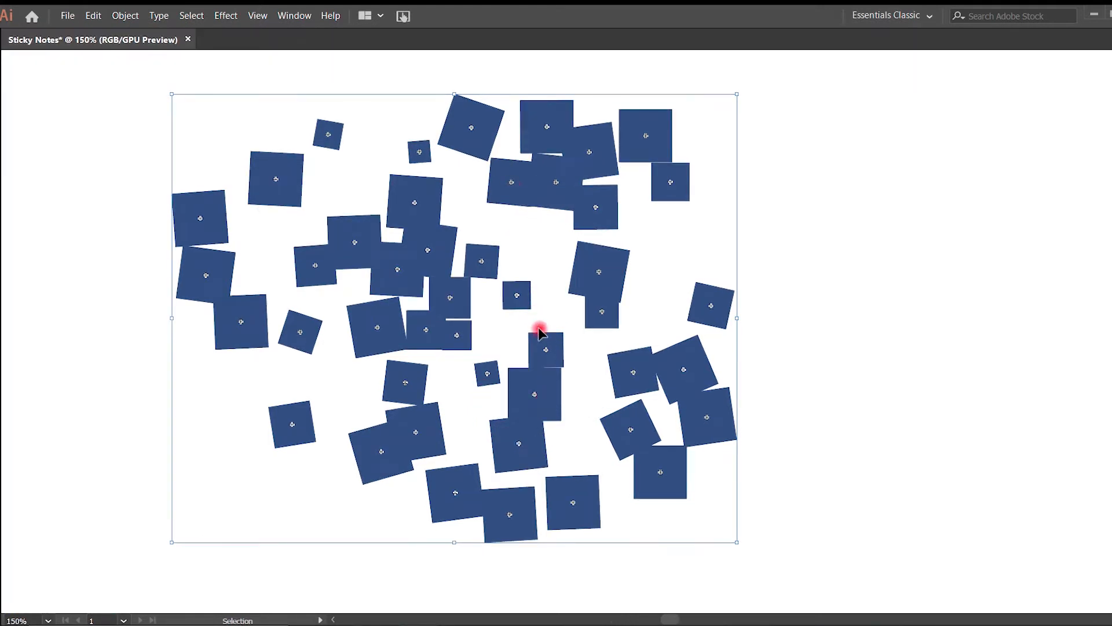
key(Tab)
scroll(680, 393, down, 1)
click(415, 41)
key(ctrl+minus)
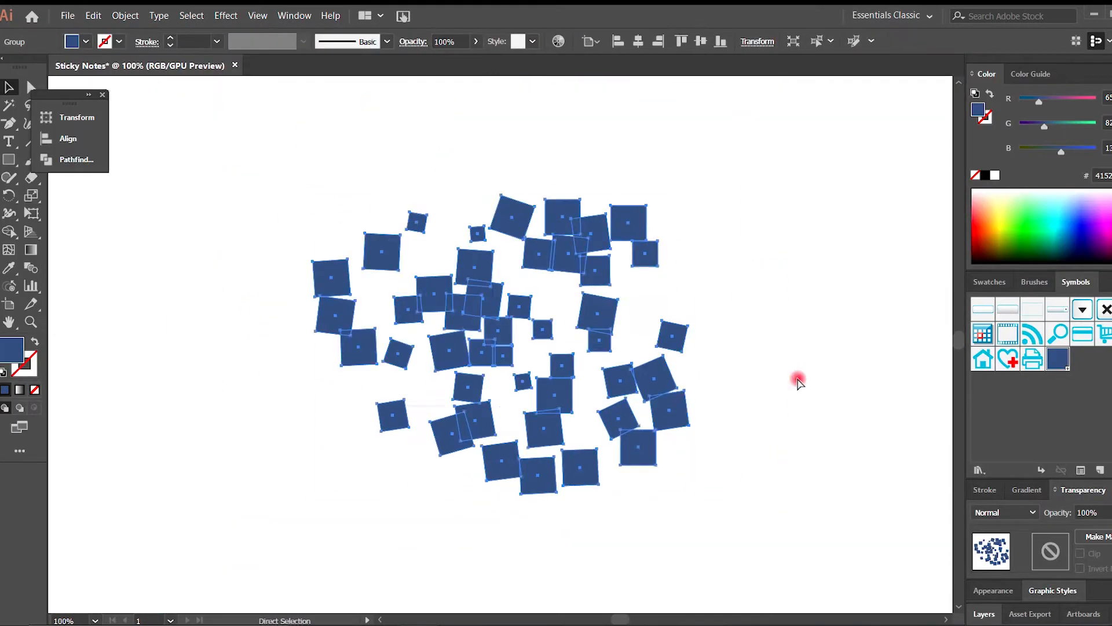
Ungroup the squares into individually selectable shapes and show the colour swatches.
click(990, 281)
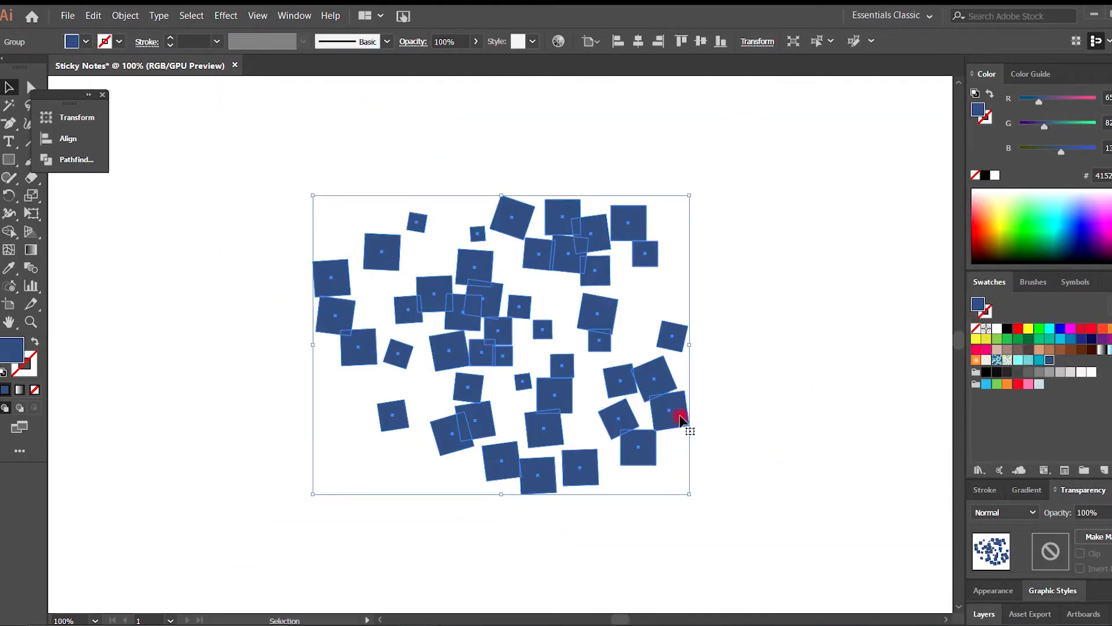
right_click(648, 374)
click(666, 484)
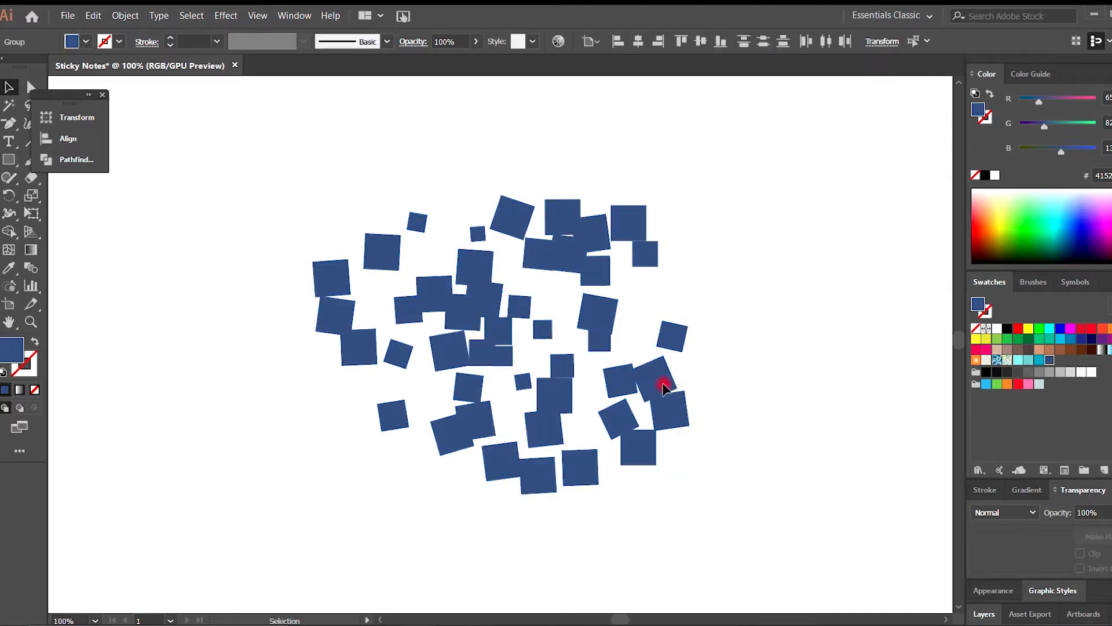
drag(664, 384, 633, 326)
key(ctrl+z)
click(744, 385)
Select about a dozen squares scattered over the cluster and fill them with the teal swatch.
click(665, 382)
shift+click(560, 370)
shift+click(520, 309)
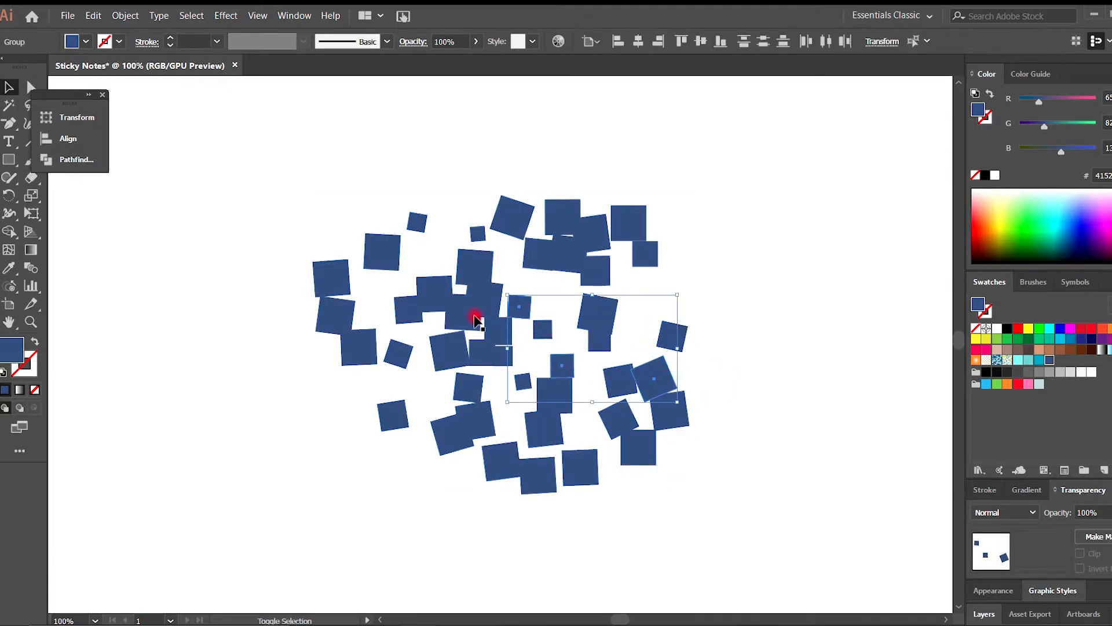
shift+click(474, 320)
shift+click(385, 251)
shift+click(358, 347)
shift+click(452, 433)
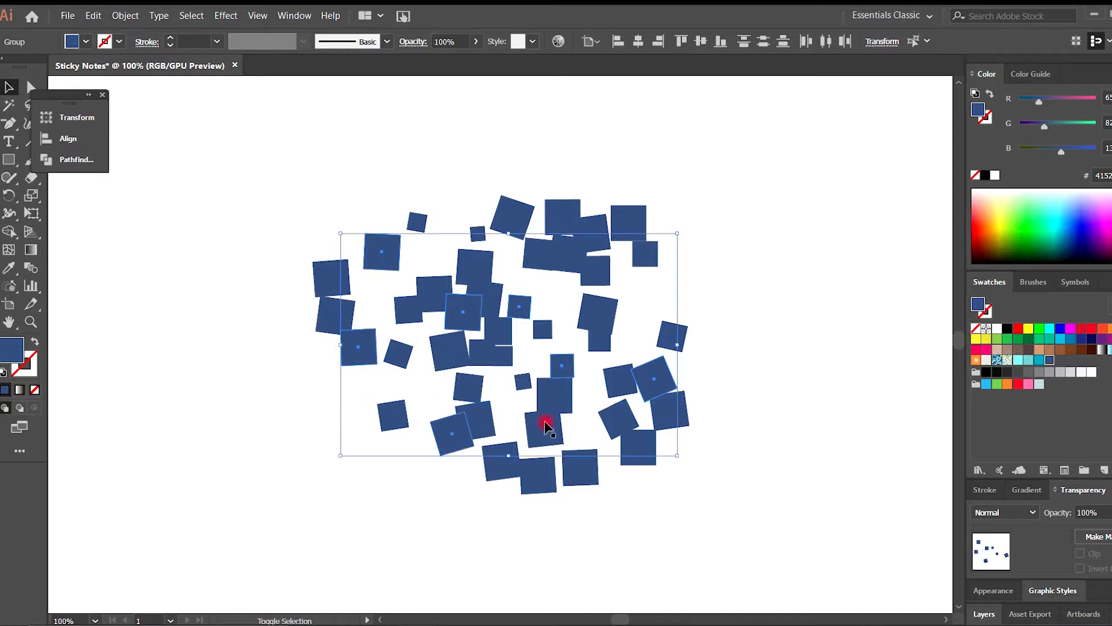
shift+click(596, 230)
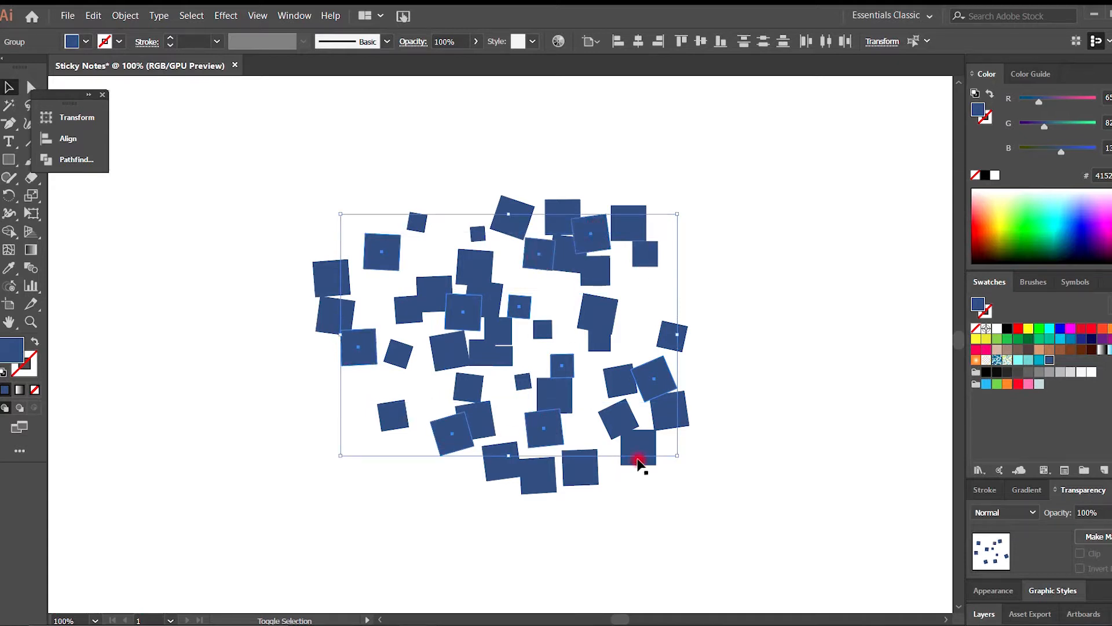
shift+click(637, 461)
shift+click(539, 472)
click(1039, 360)
Fill a second scattered selection of dark blue squares with the light turquoise swatch and shift that fill towards sky blue.
click(624, 379)
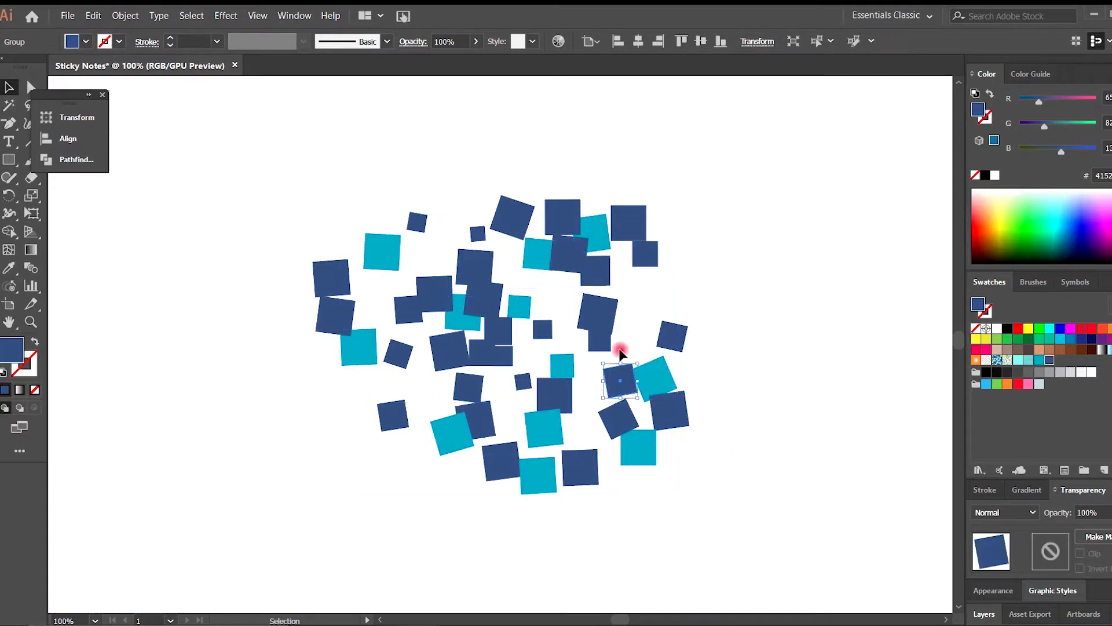
shift+click(594, 297)
shift+click(567, 251)
shift+click(635, 218)
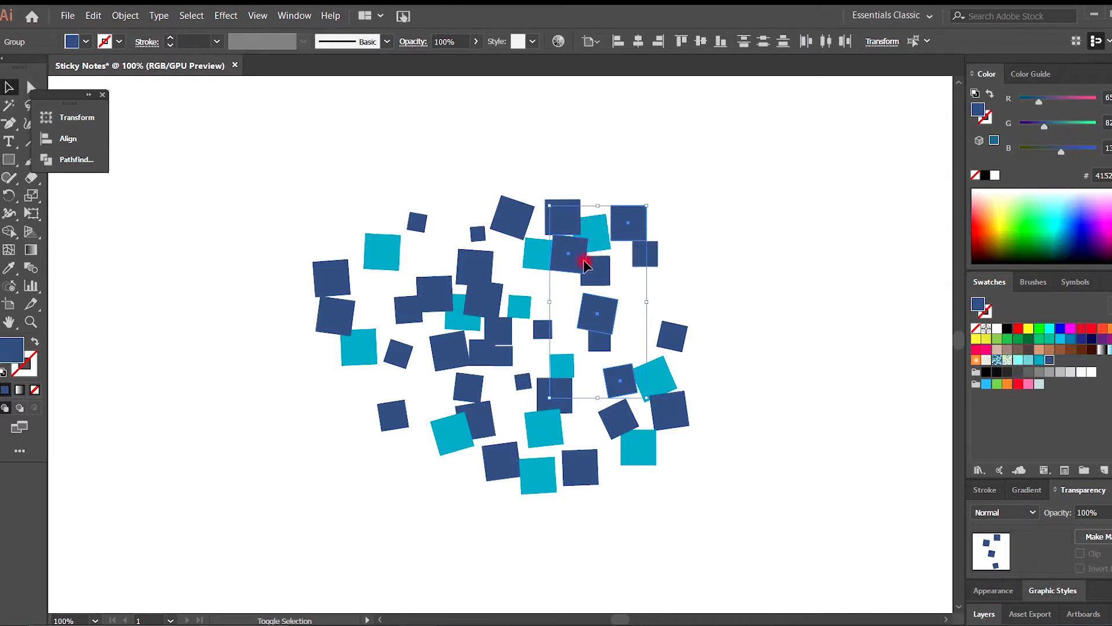
shift+click(485, 355)
shift+click(470, 421)
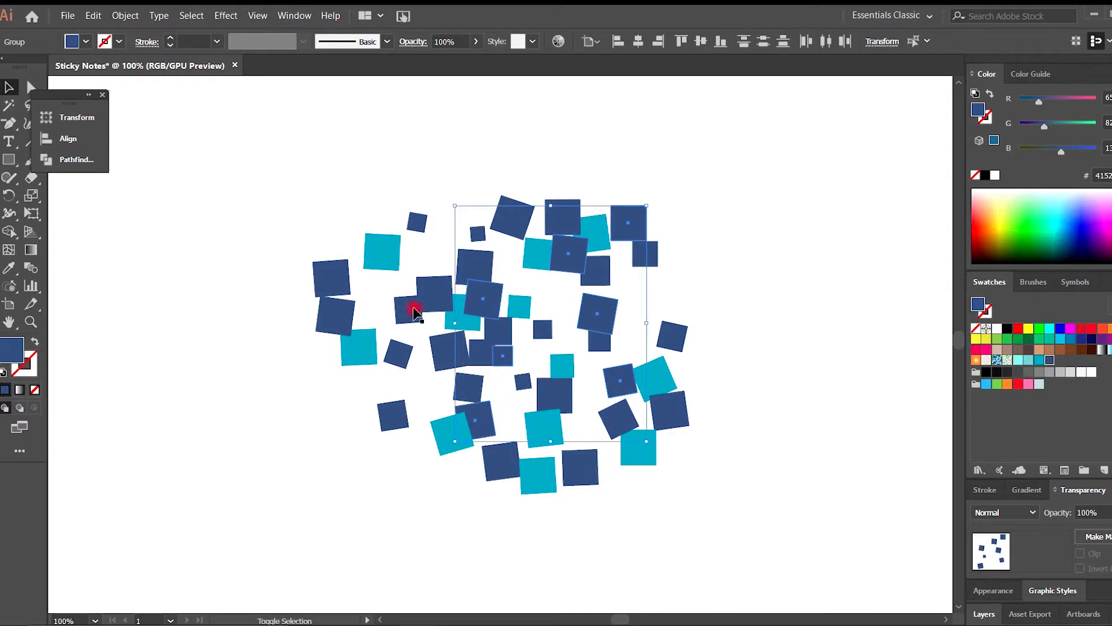
shift+click(414, 312)
shift+click(331, 280)
click(1028, 359)
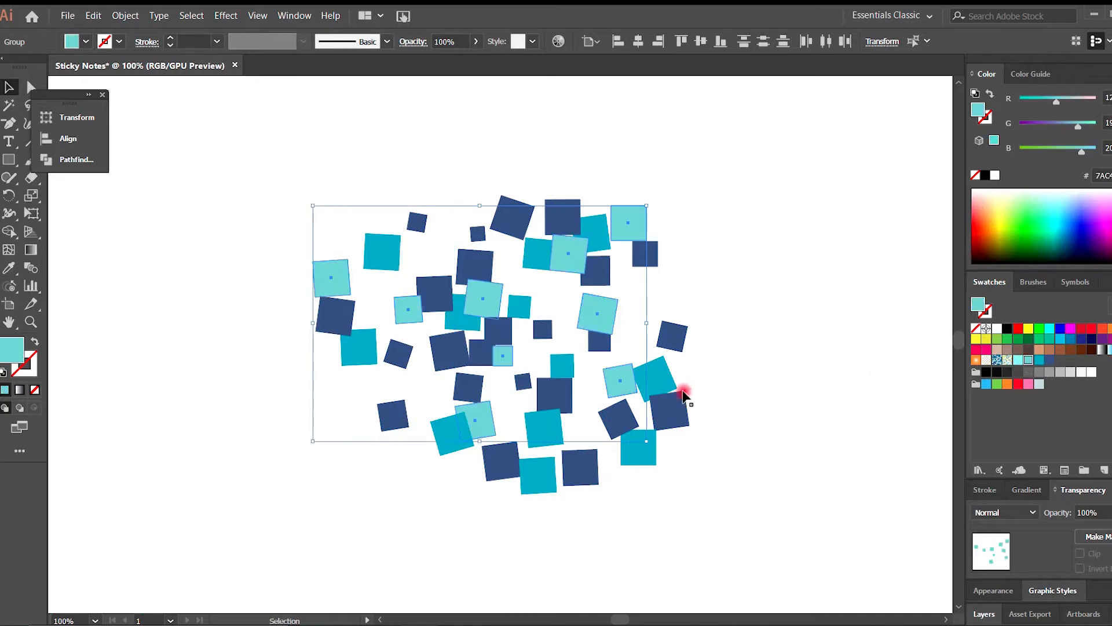
drag(1076, 130, 1054, 102)
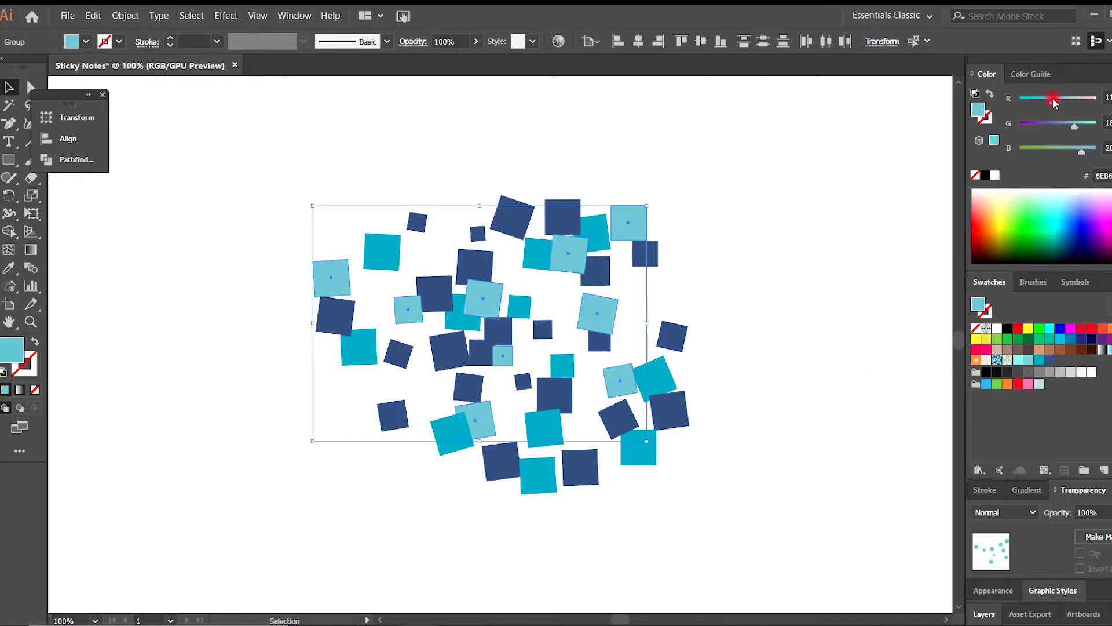
click(1082, 152)
Fill a third scattered selection of squares with the pale cyan swatch and adjust its RGB values to a brighter light blue.
click(498, 330)
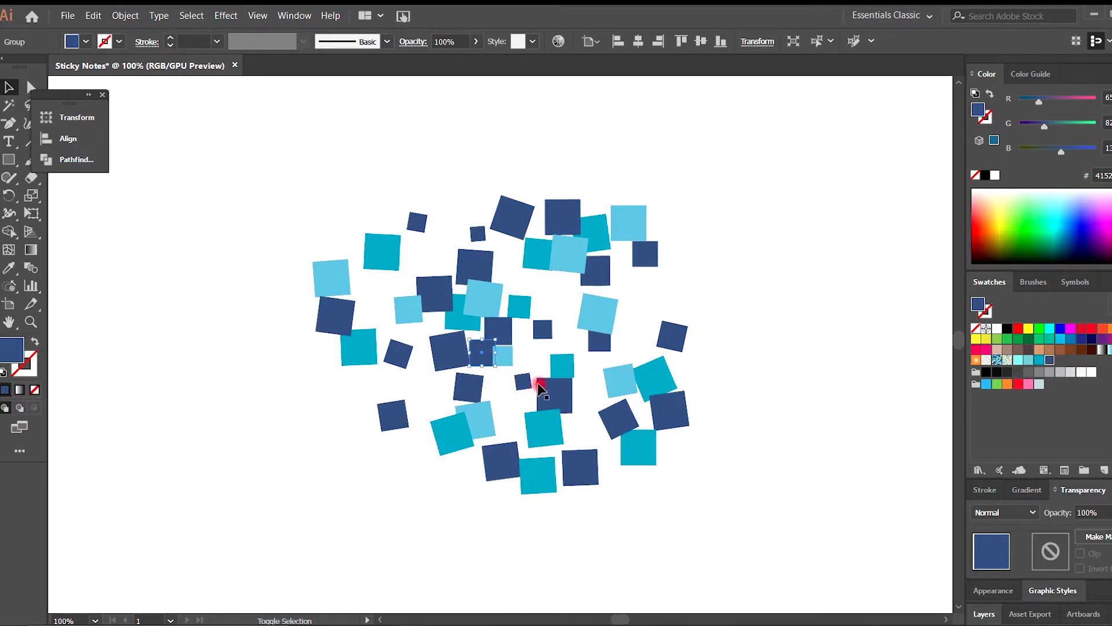
shift+click(557, 388)
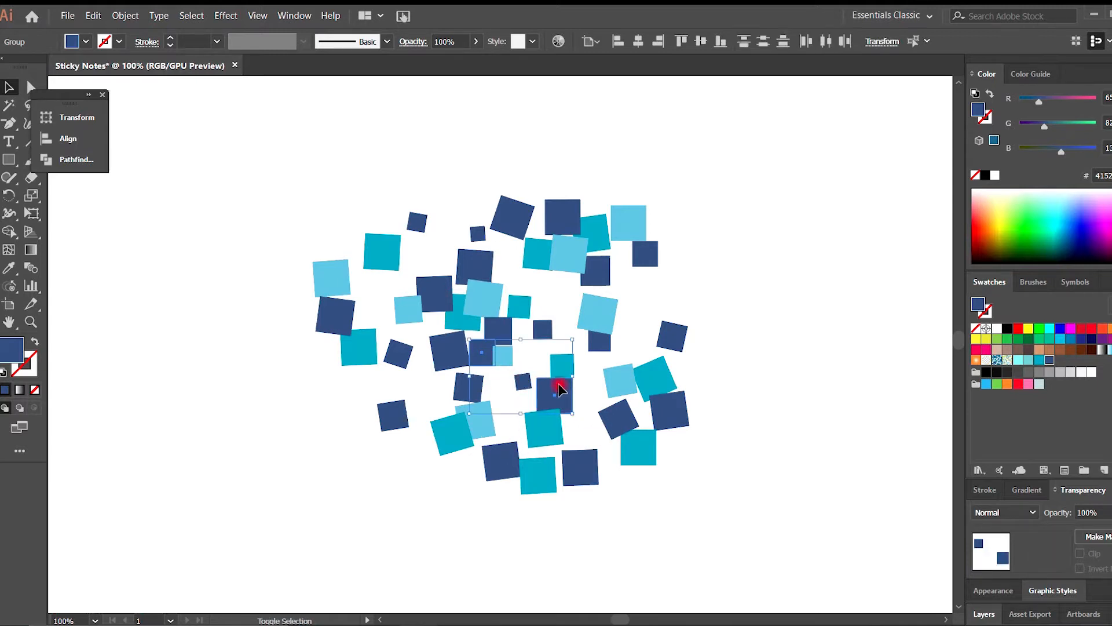
shift+click(669, 405)
shift+click(534, 249)
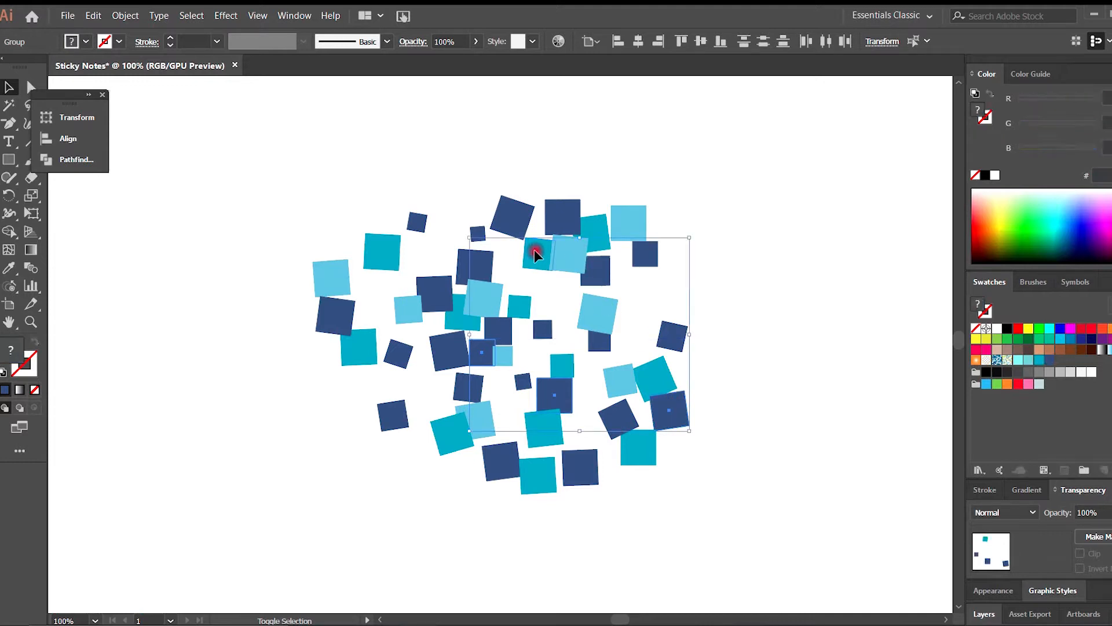
shift+click(436, 284)
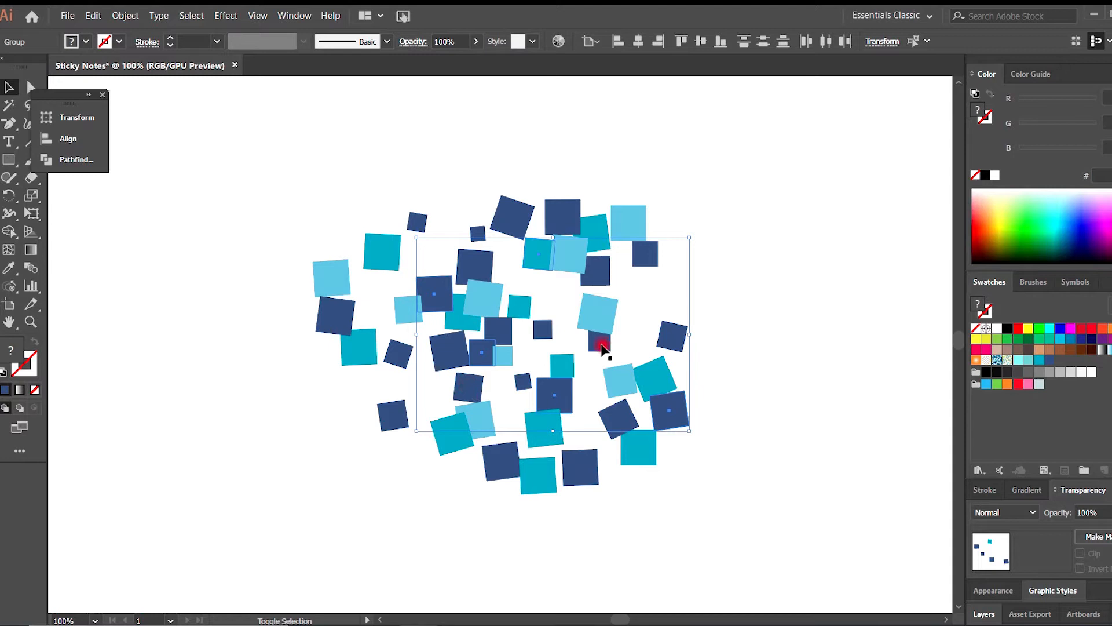
shift+click(388, 418)
click(1018, 359)
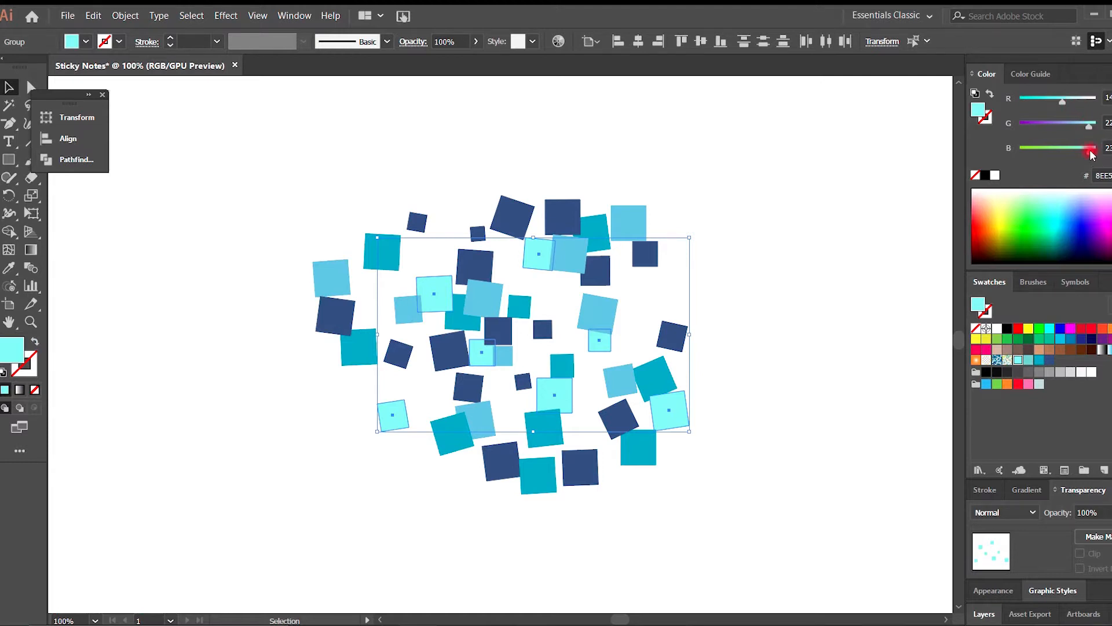
click(1089, 128)
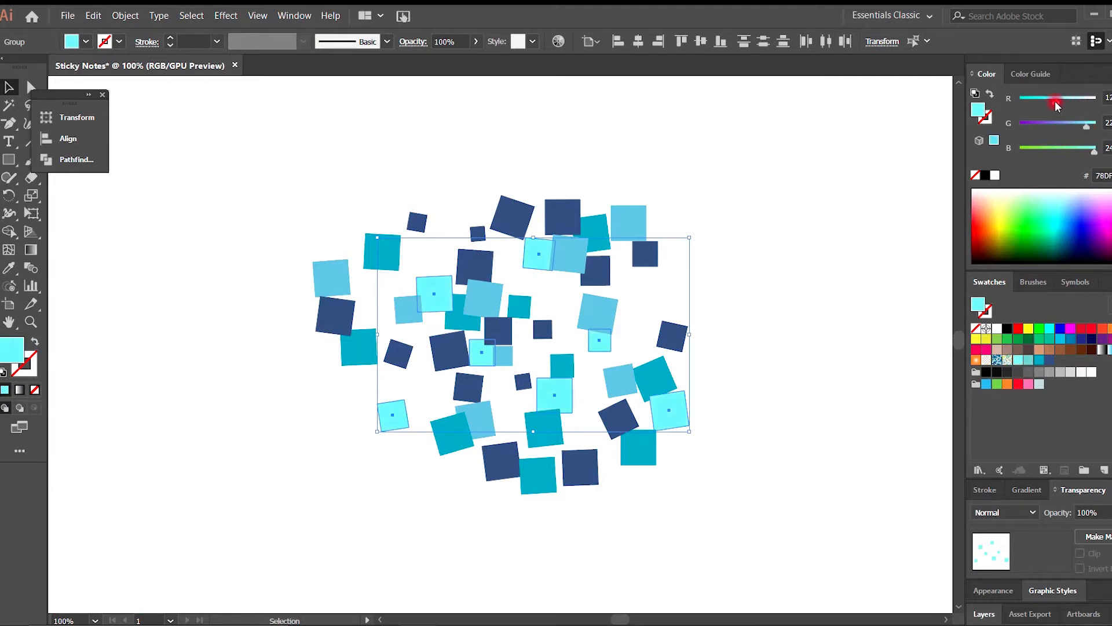
drag(1094, 152, 1106, 159)
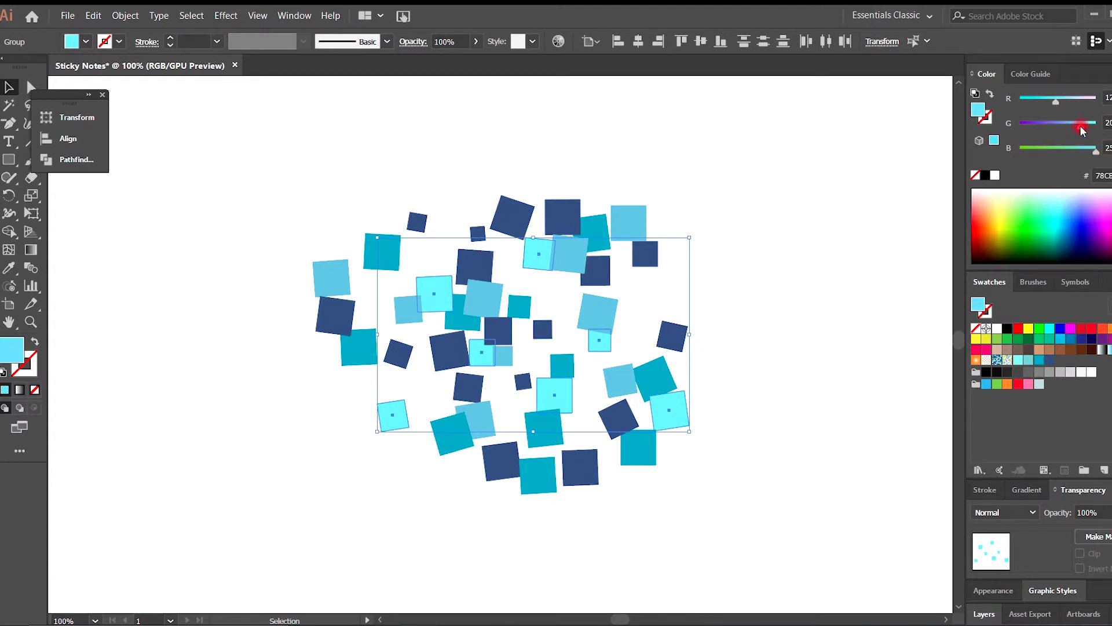
click(816, 343)
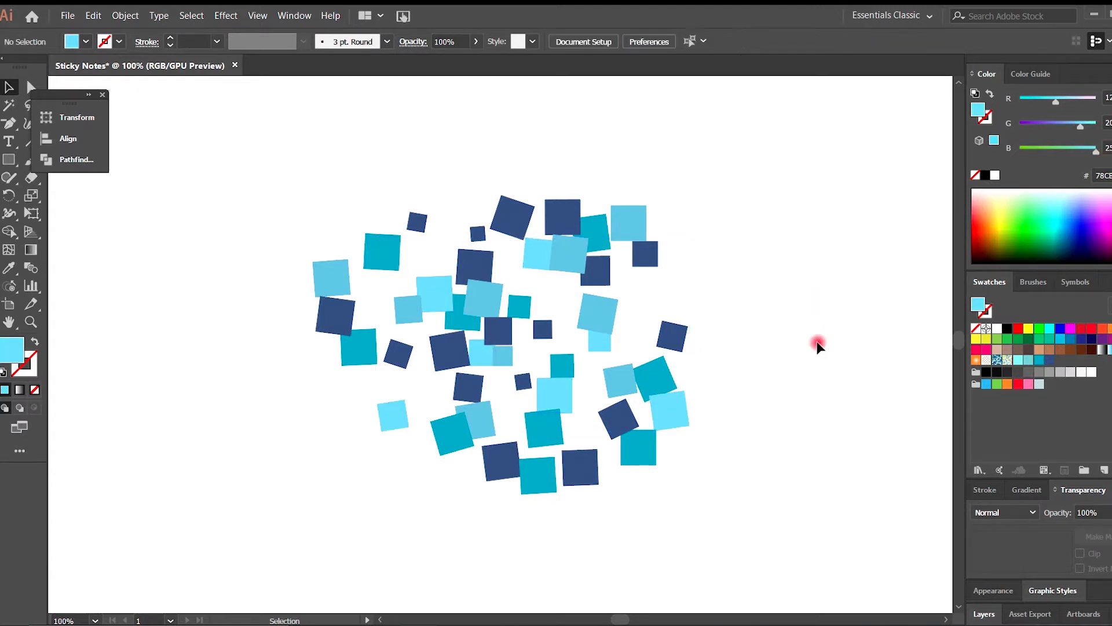
key(z)
drag(547, 337, 608, 385)
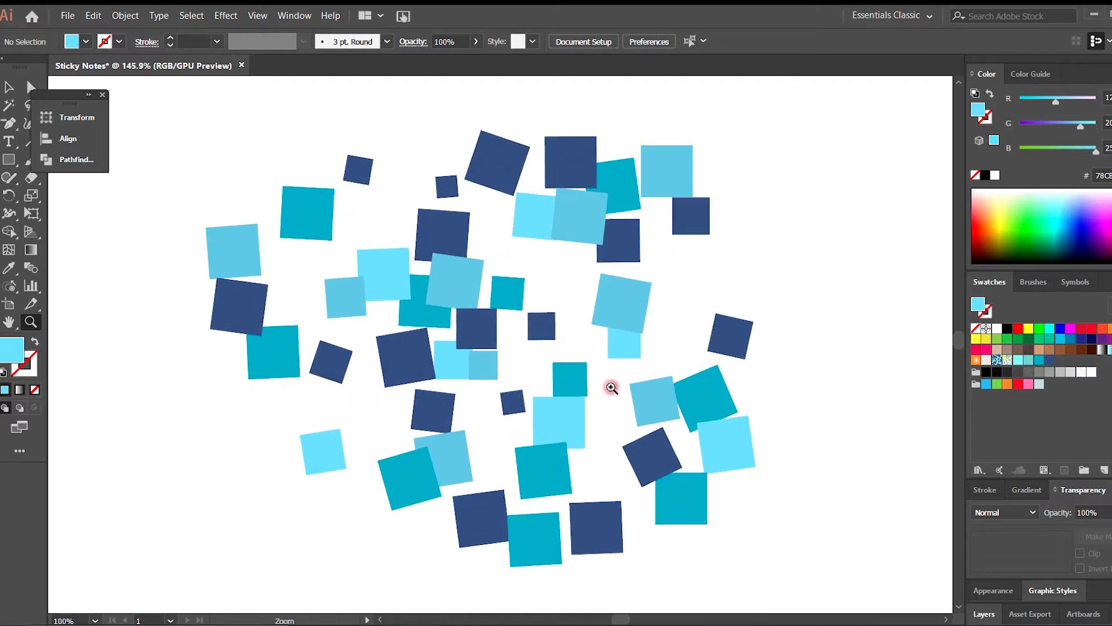
Move the light blue, teal and dark blue squares from the lower-right edge of the cluster inward to tighten it.
key(v)
click(751, 460)
drag(704, 394, 593, 344)
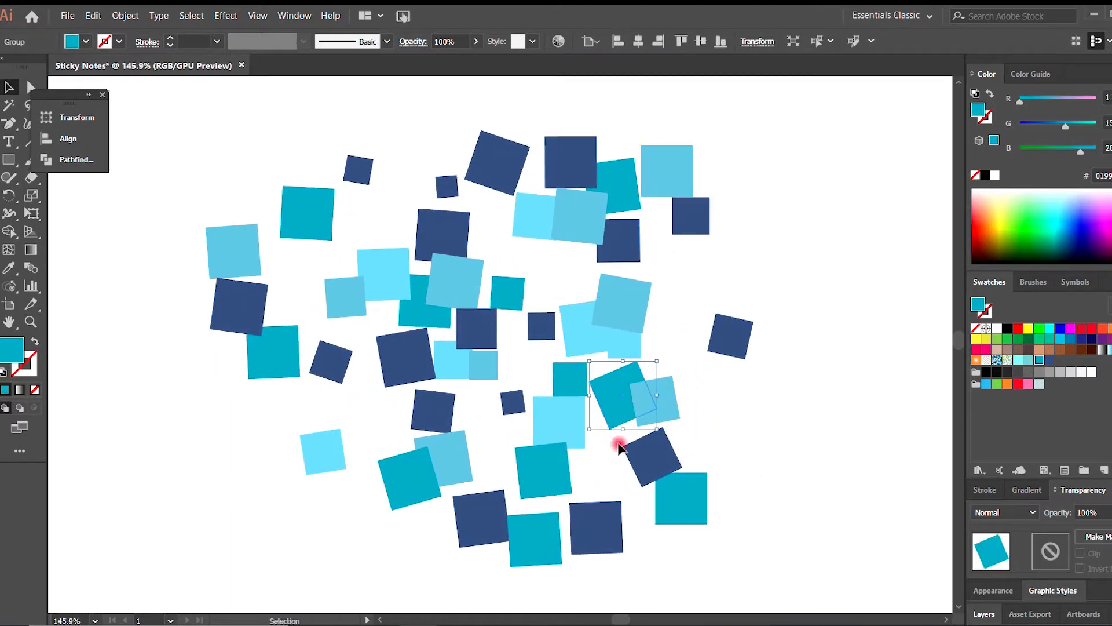
click(603, 482)
drag(599, 463, 599, 464)
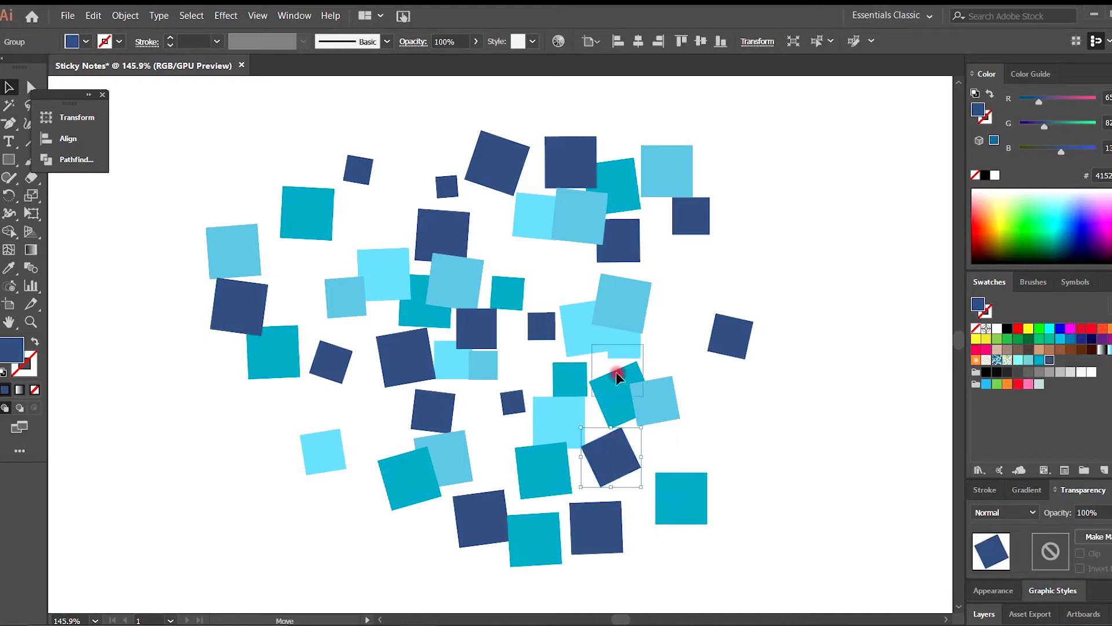
drag(678, 504, 578, 293)
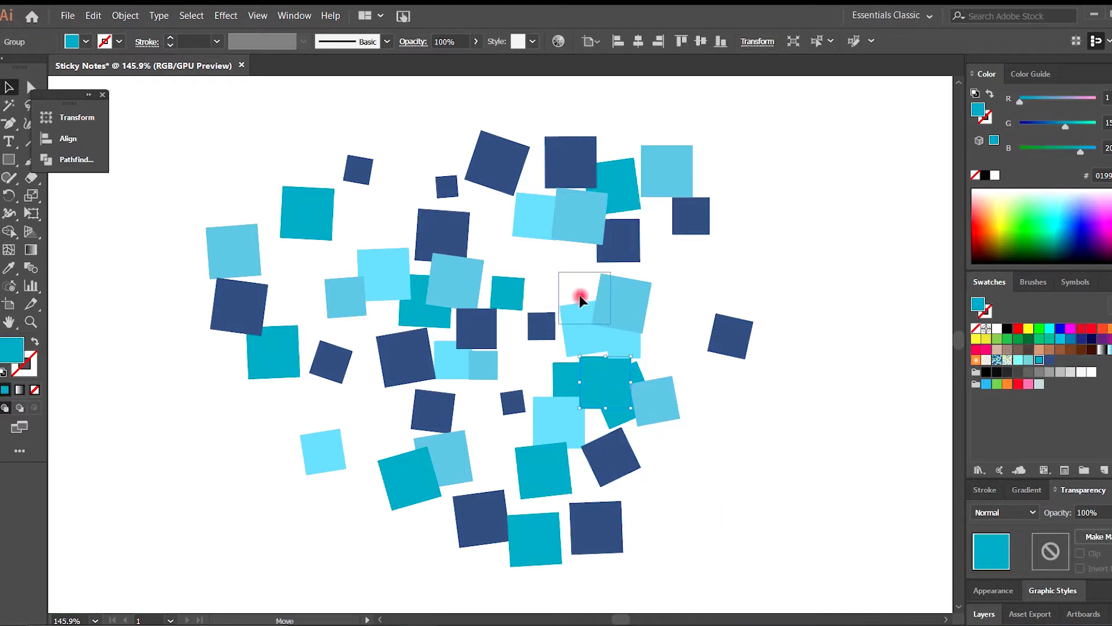
Select all the squares and set their blending mode to Multiply.
drag(779, 579, 263, 110)
click(1005, 512)
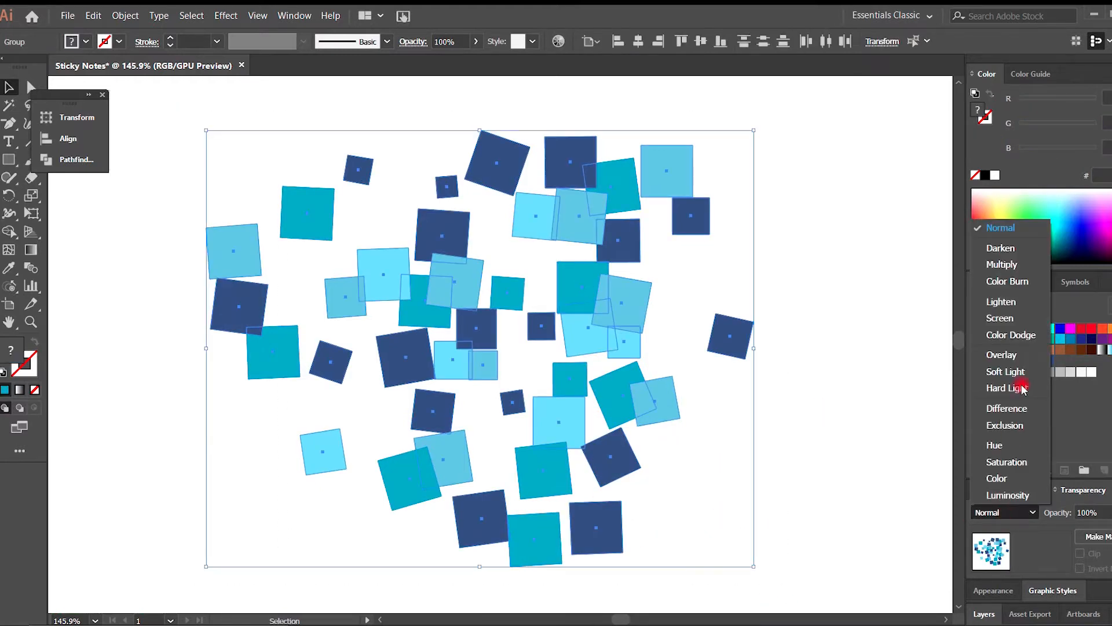
click(1015, 265)
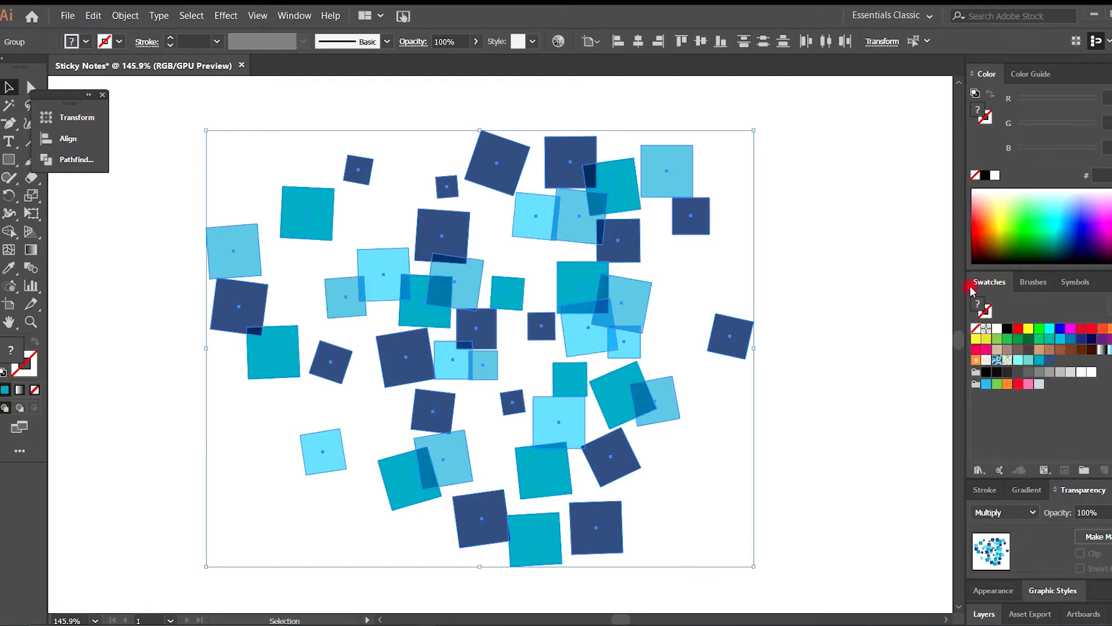
Deselect and move dark blue squares from the cluster's edges into its right half so they overlap the lighter squares.
click(802, 456)
drag(622, 284, 550, 399)
drag(579, 441, 603, 441)
drag(615, 258, 546, 275)
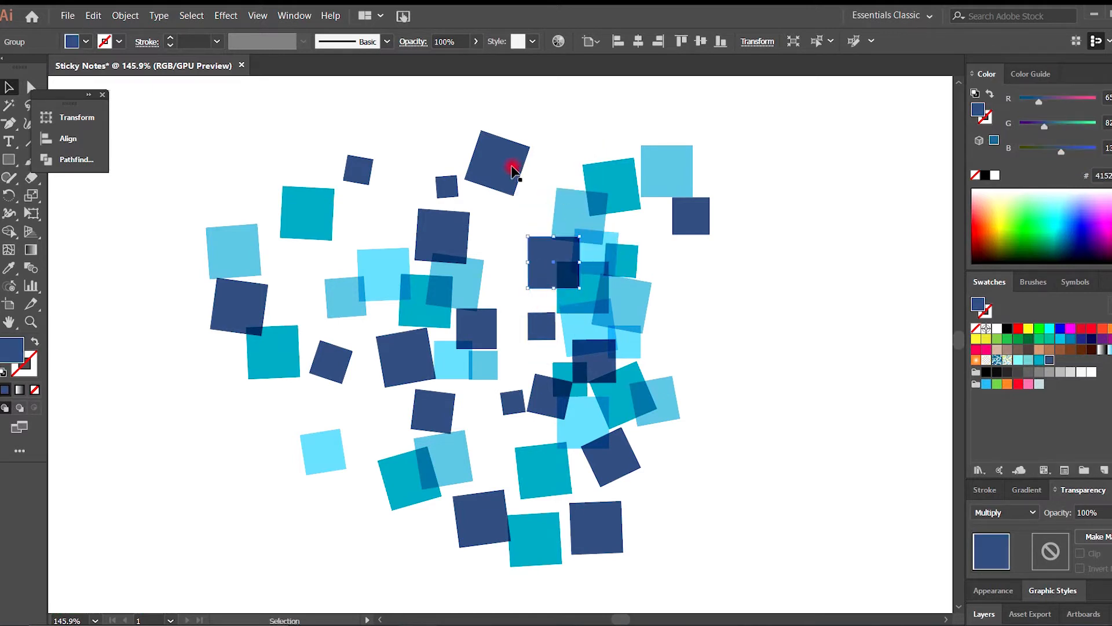
drag(514, 168, 581, 459)
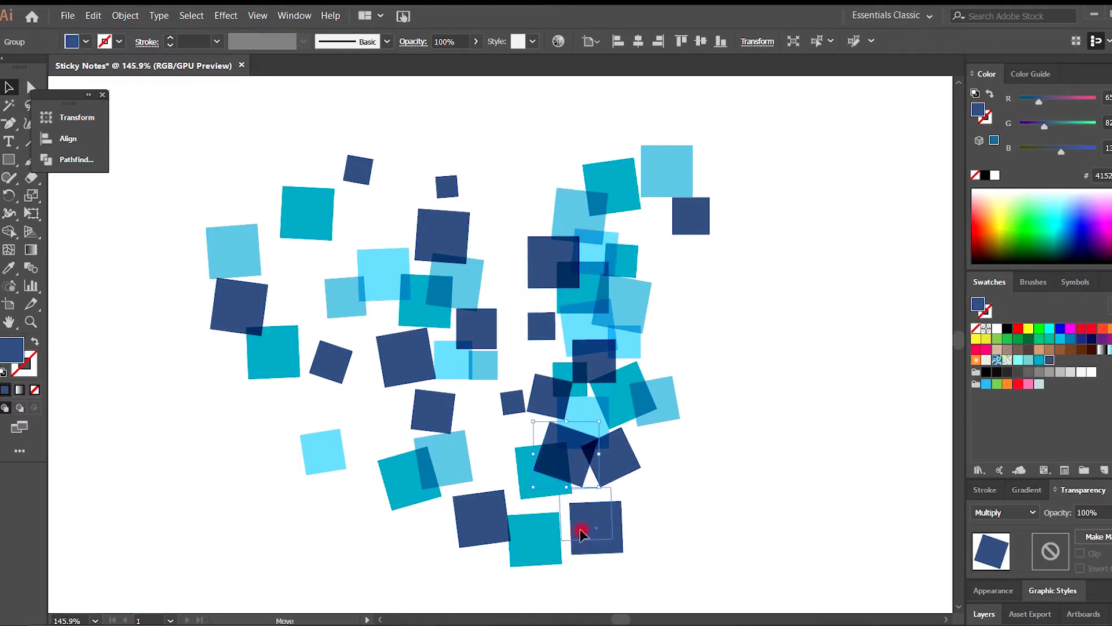
drag(513, 447, 619, 282)
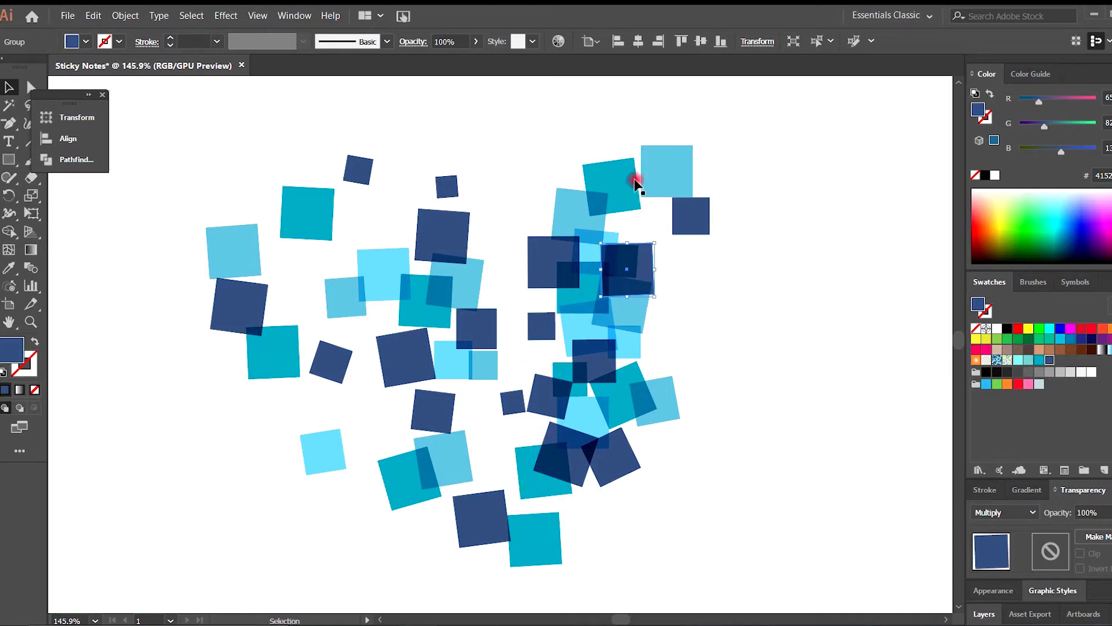
Reposition the upper teal and dark blue squares, and pull a light blue and two lower teal squares towards the dense right area.
drag(606, 183, 552, 165)
drag(536, 340, 496, 220)
drag(368, 273, 557, 331)
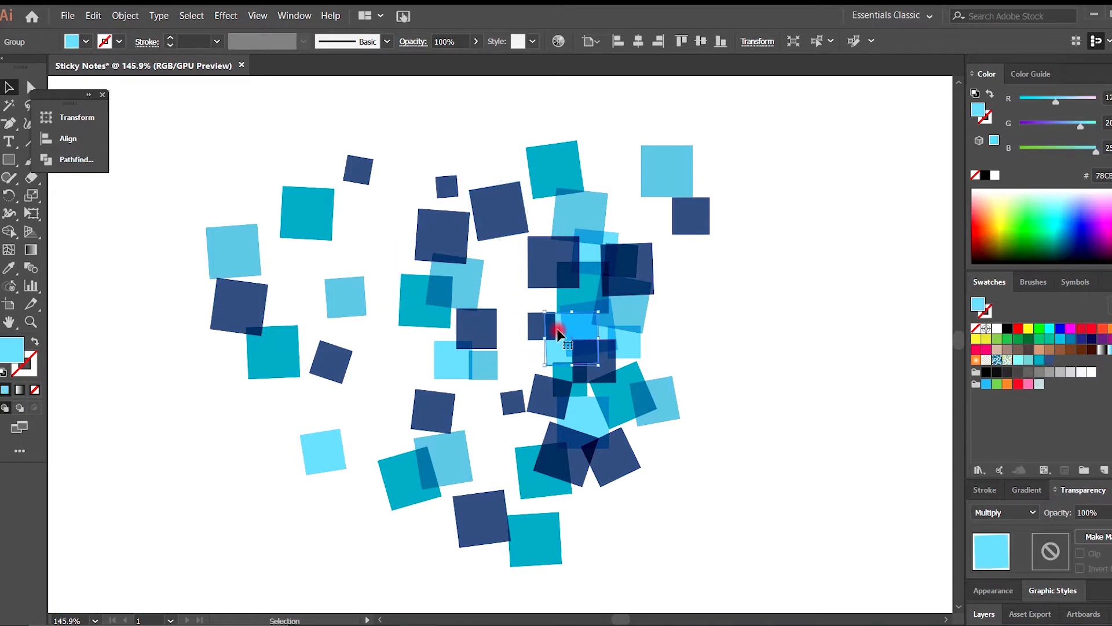
drag(551, 559, 612, 509)
drag(530, 470, 508, 448)
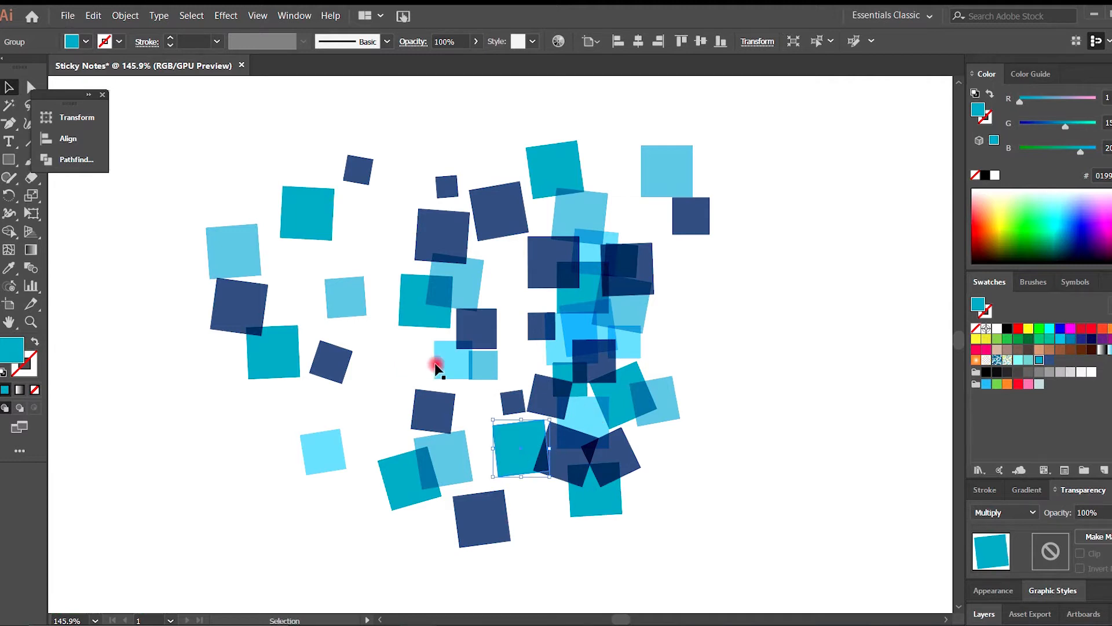
Move further dark blue, light blue and teal squares from the cluster's lower middle so they overlap around the dense centre.
drag(551, 489, 551, 489)
drag(464, 511, 529, 303)
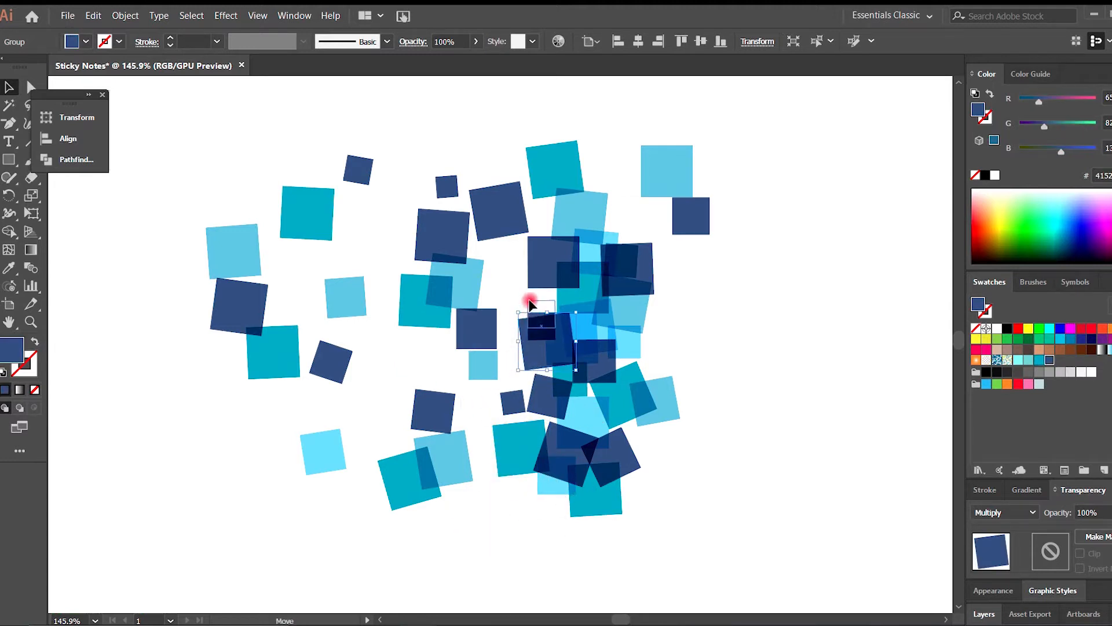
drag(499, 478, 533, 509)
drag(394, 473, 501, 351)
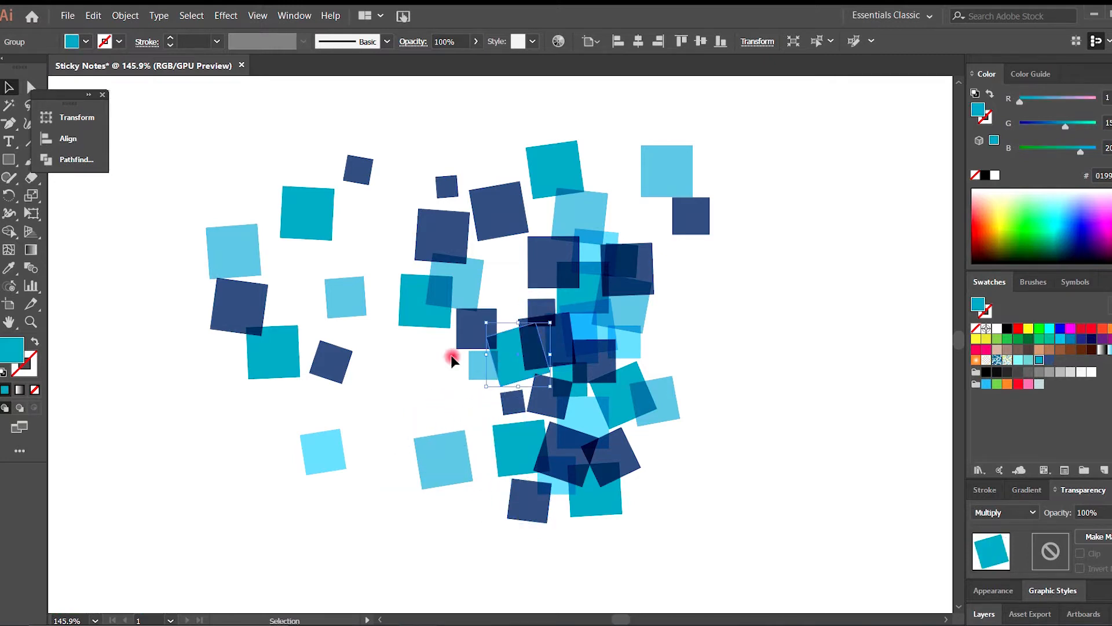
Bring the outlying light blue squares and two small dark blue squares from the left and upper right into the cluster.
drag(338, 297, 511, 288)
drag(257, 255, 551, 226)
drag(307, 455, 463, 411)
drag(344, 364, 432, 376)
drag(656, 187, 619, 350)
drag(602, 405, 603, 412)
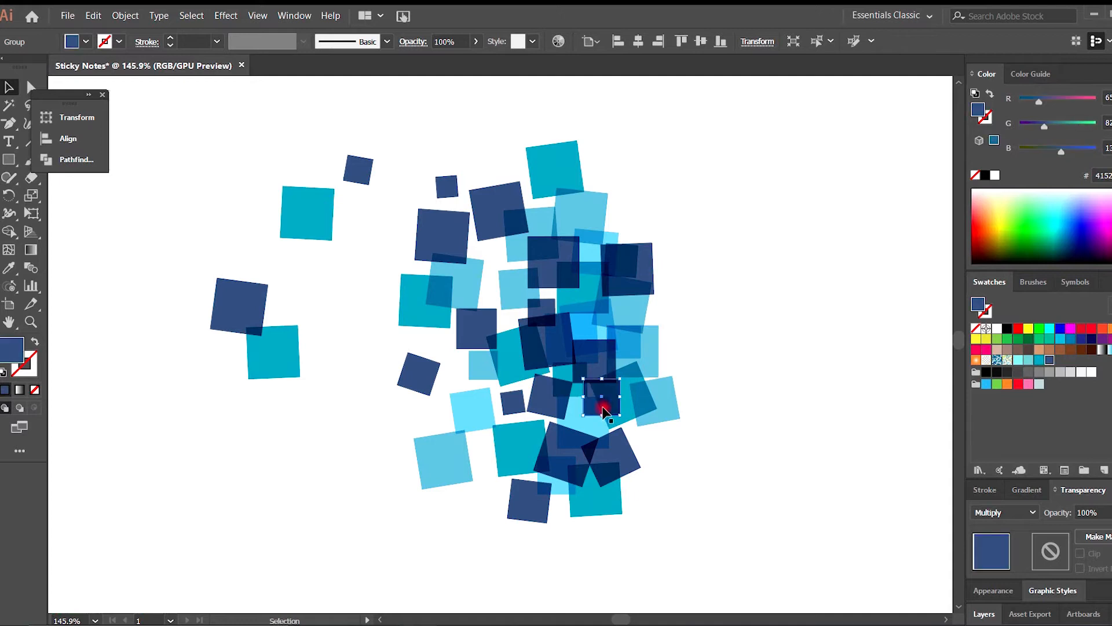
Move the far-left dark blue and teal squares closer to the cluster and scale both down.
drag(238, 294, 350, 278)
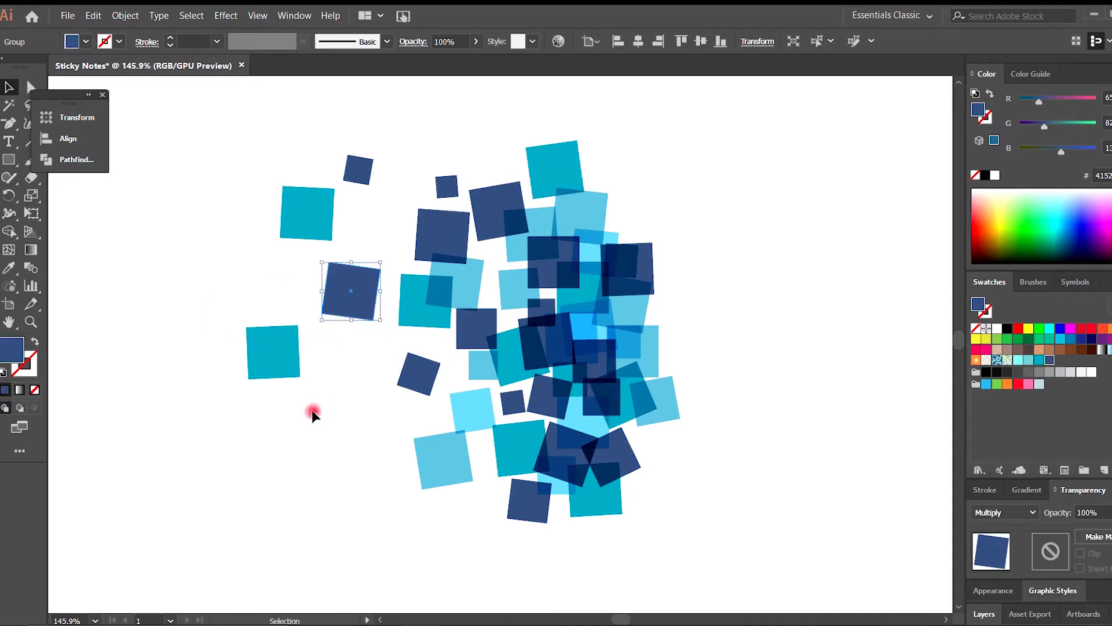
drag(282, 361, 351, 424)
click(355, 312)
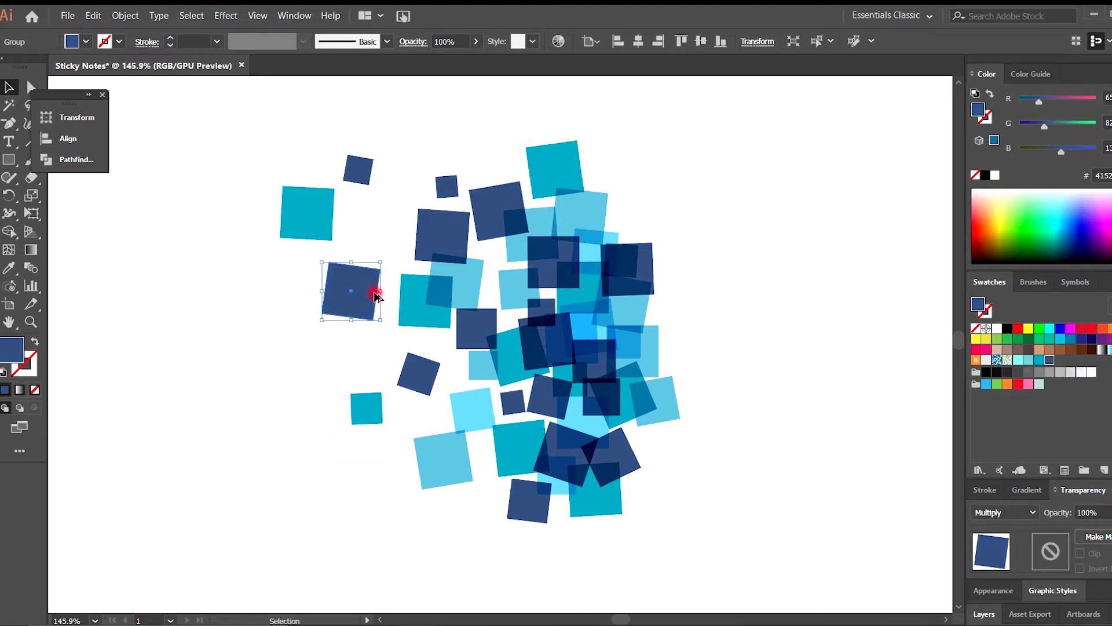
drag(380, 292, 374, 292)
click(415, 272)
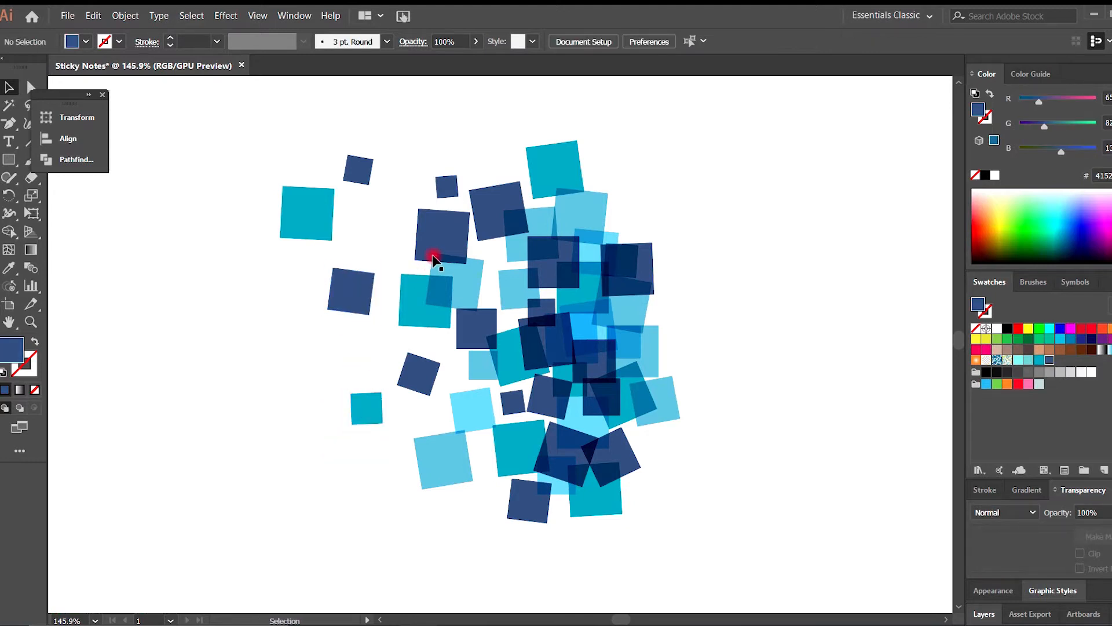
Duplicate a dark blue square near the top, shrink the copy and place it overlapping the topmost teal square's lower edge.
click(611, 366)
click(739, 409)
key(ctrl+minus)
key(ctrl+minus)
key(ctrl+minus)
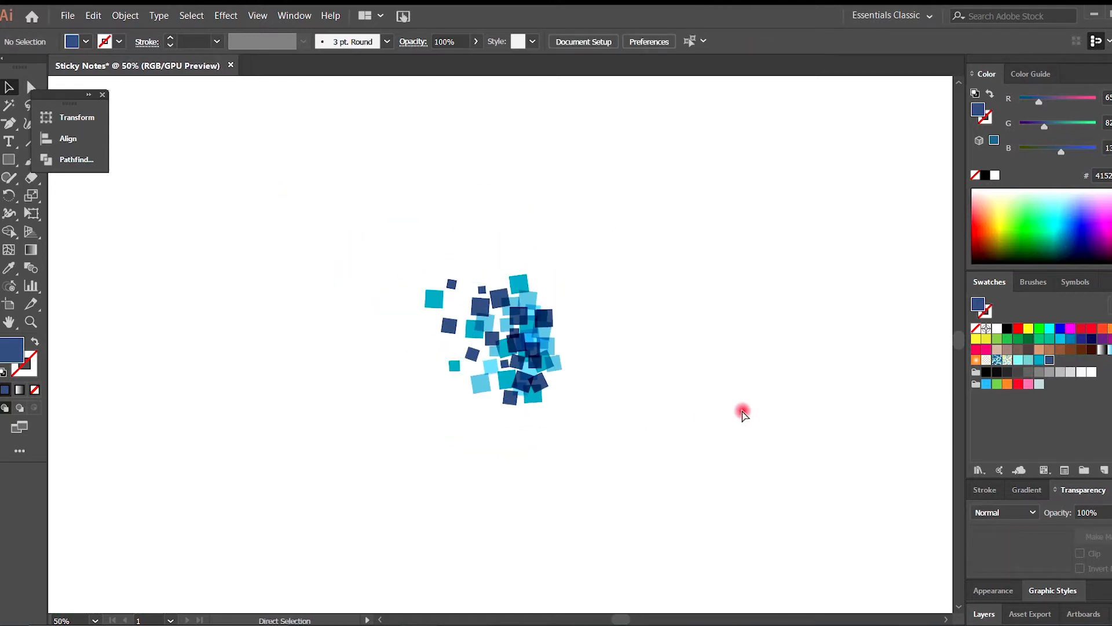
key(ctrl+plus)
key(ctrl+plus)
drag(511, 539, 556, 507)
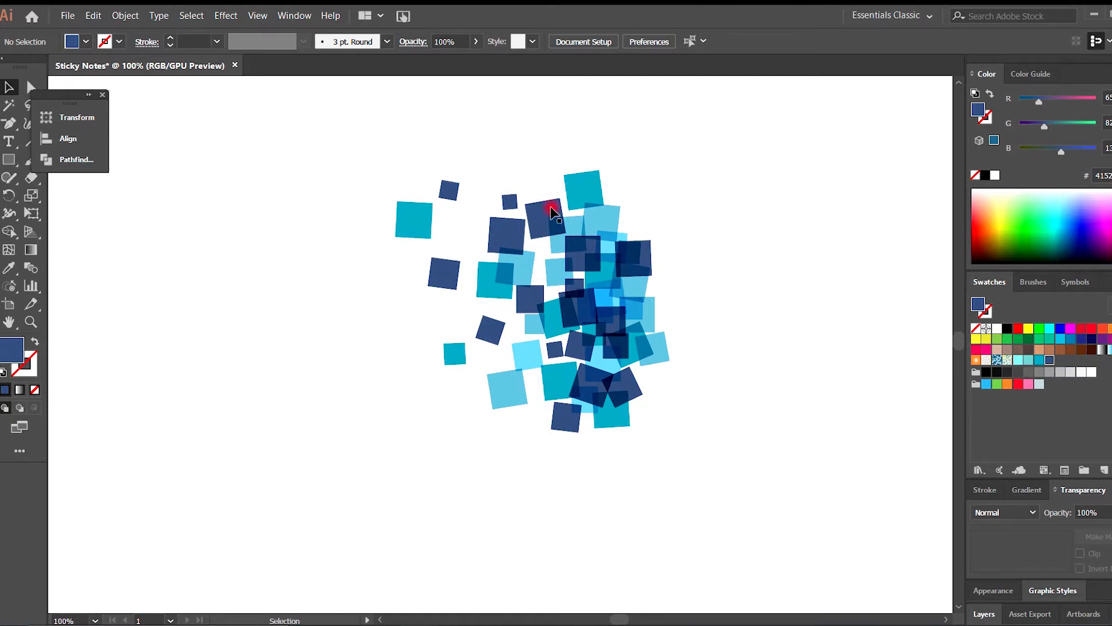
drag(551, 212, 561, 182)
drag(541, 168, 543, 174)
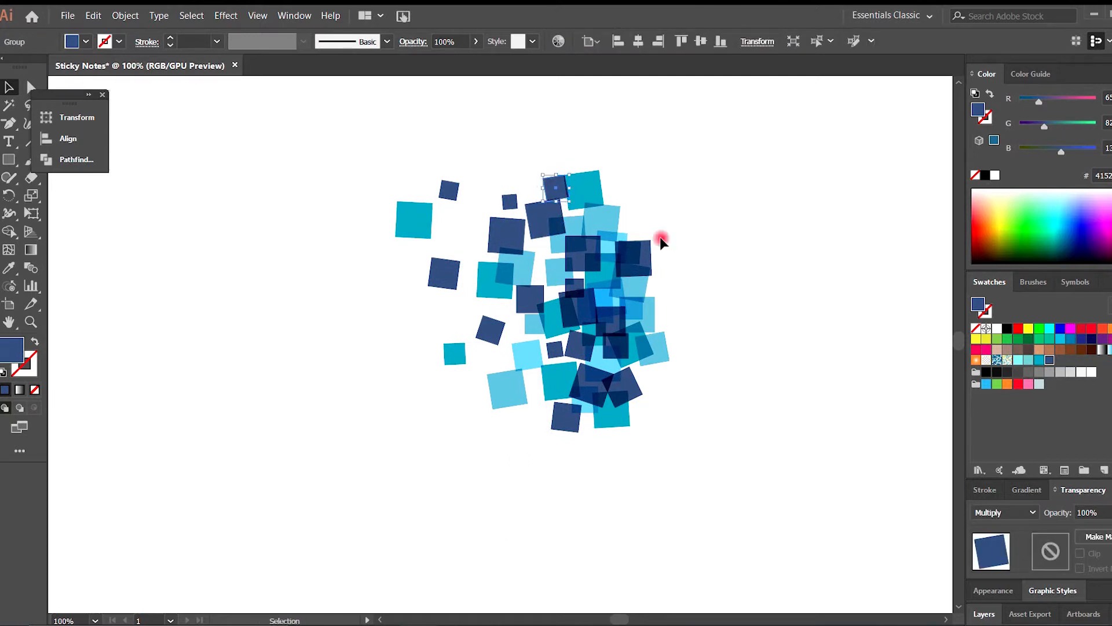
drag(581, 214, 601, 237)
click(706, 310)
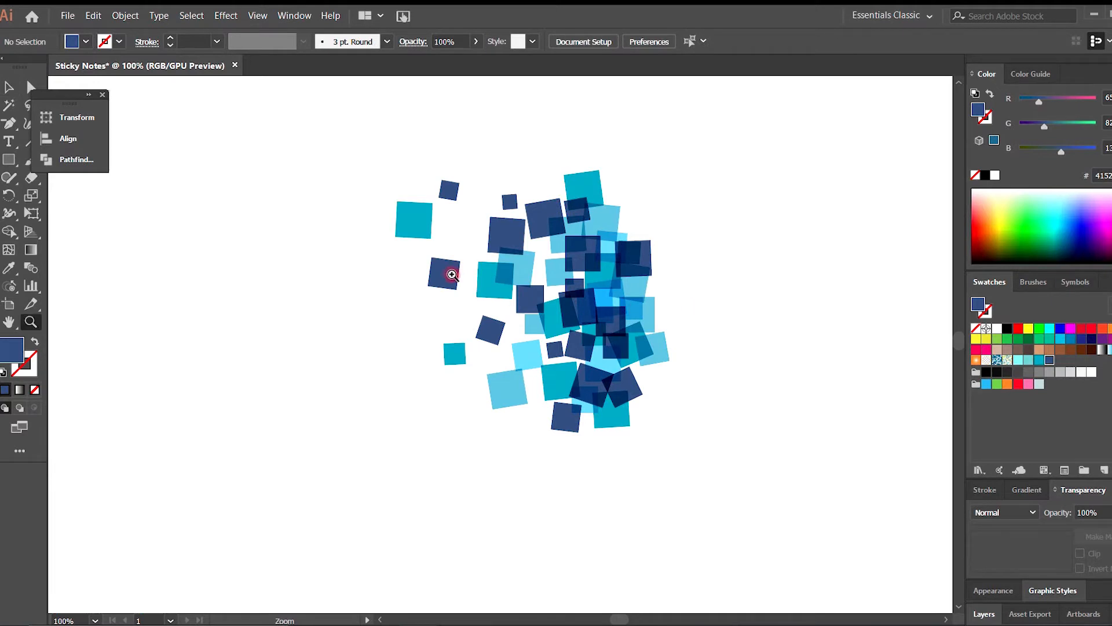
Shrink the upper-left teal square and place it between the two outlying dark blue squares.
scroll(451, 272, up, 2)
click(406, 199)
drag(375, 175, 452, 220)
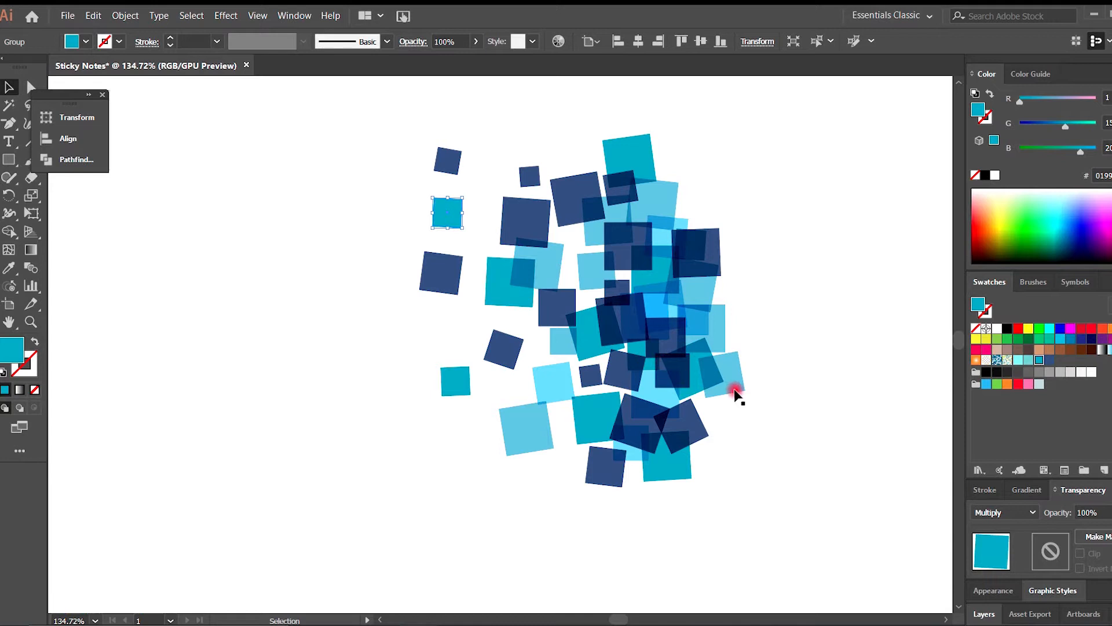
click(769, 443)
Darken the teal square in the dense right area and shift the light blue square below it to a deeper blue.
key(ctrl+minus)
key(ctrl+minus)
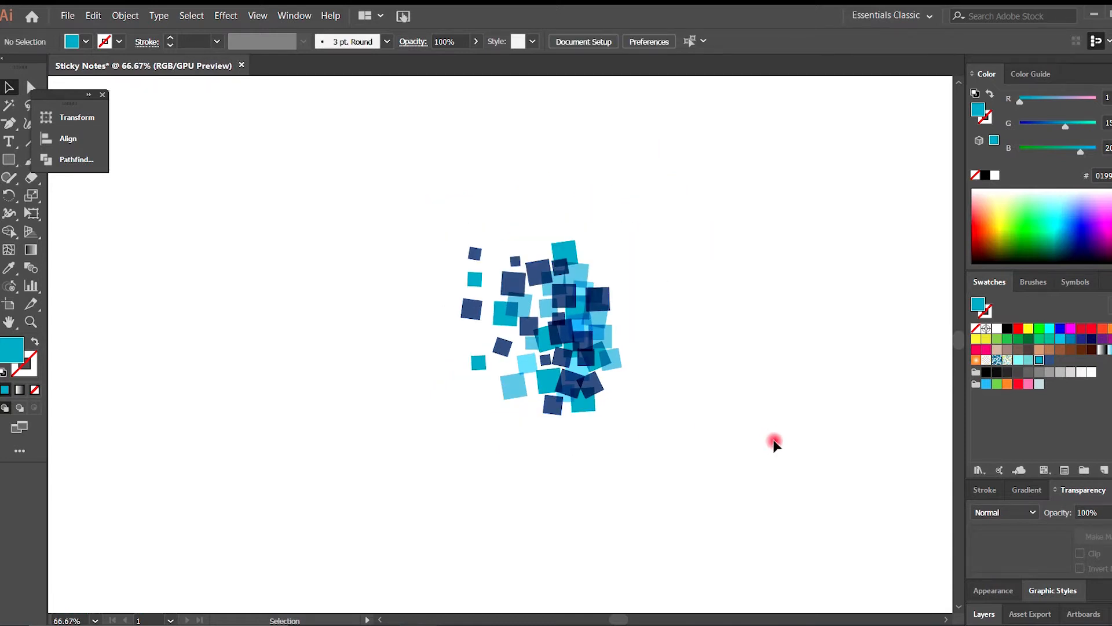
key(ctrl+plus)
key(ctrl+plus)
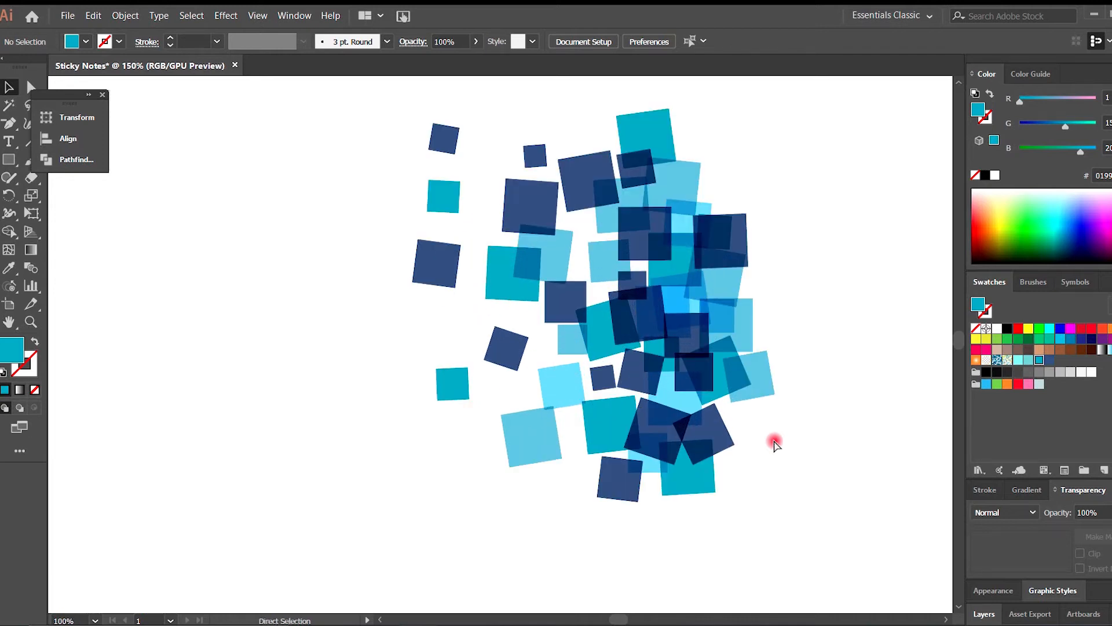
click(686, 271)
drag(1064, 125, 1058, 126)
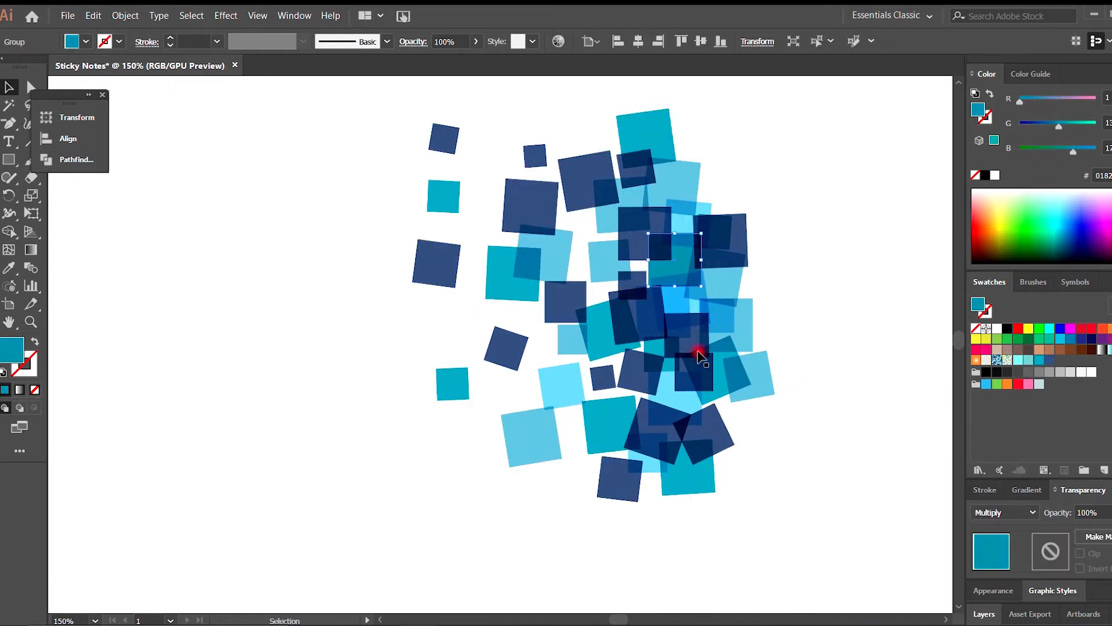
click(698, 311)
click(1064, 136)
click(877, 377)
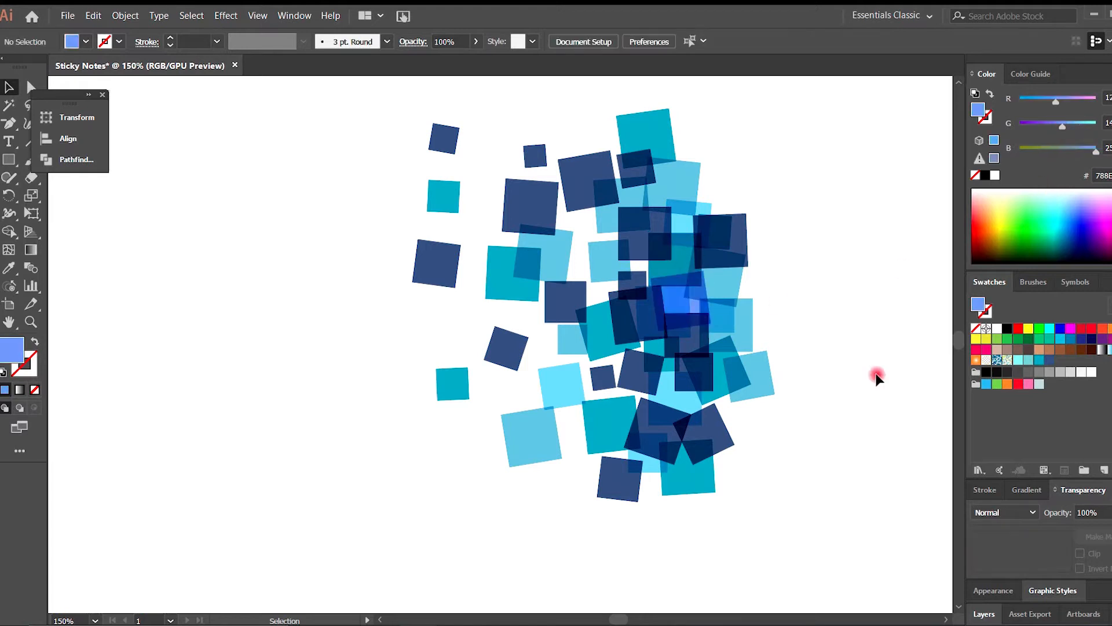
Recolour the light blue square in the lower dense area to a vivid blue with red at 52 and less green.
click(1073, 125)
click(1035, 102)
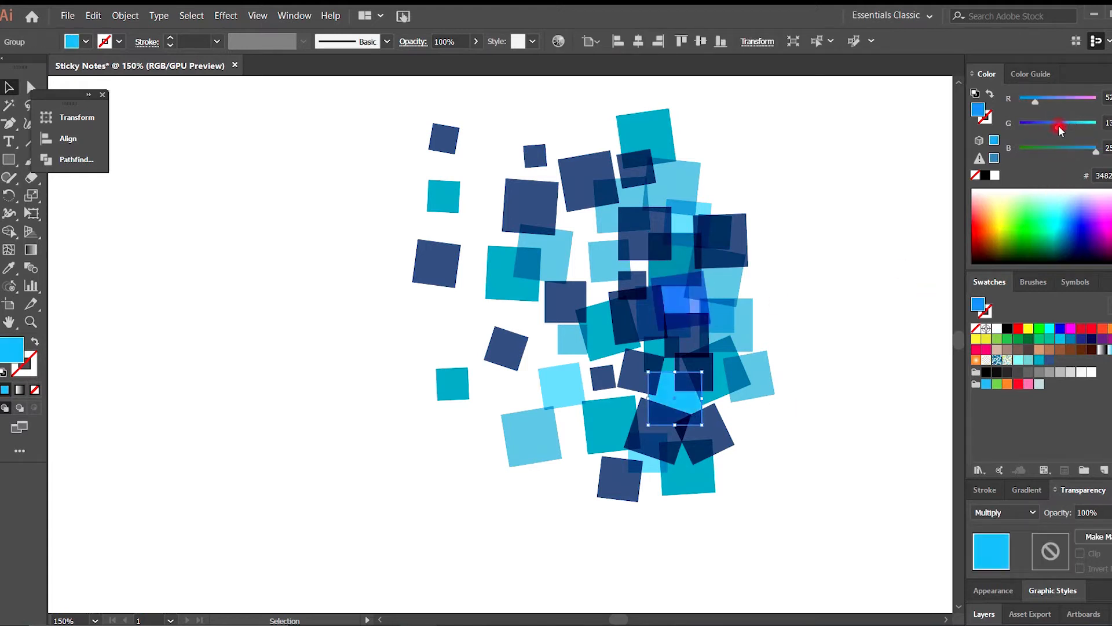
click(1059, 126)
click(880, 466)
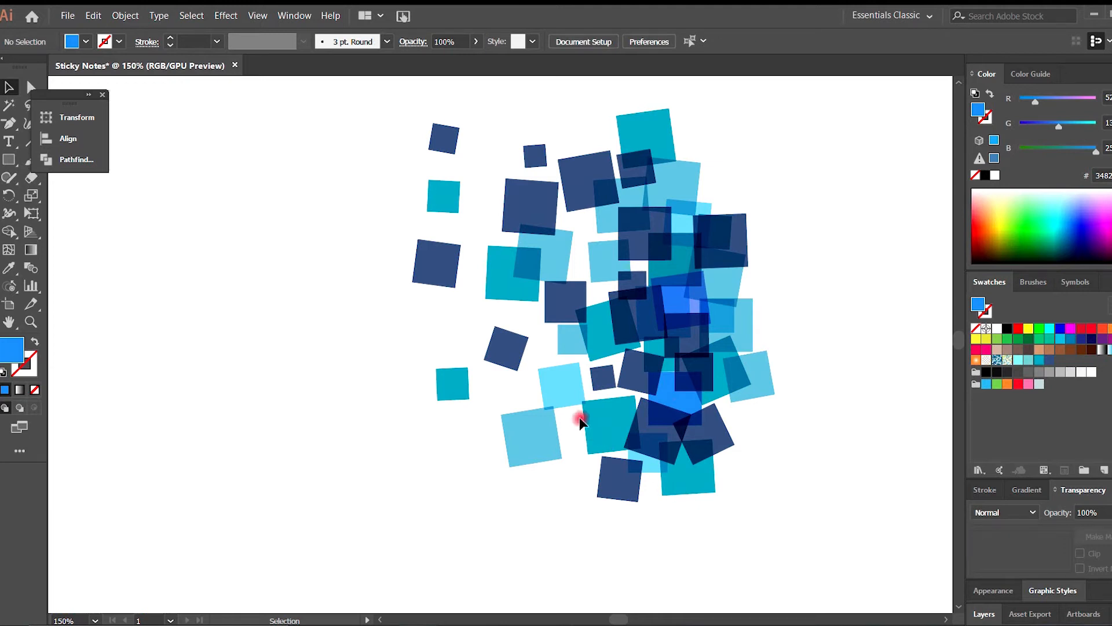
Place a copy of a light blue square behind the lower dark squares and shift further squares to fill the cluster's gaps.
drag(580, 421, 620, 465)
drag(643, 403, 643, 404)
click(819, 506)
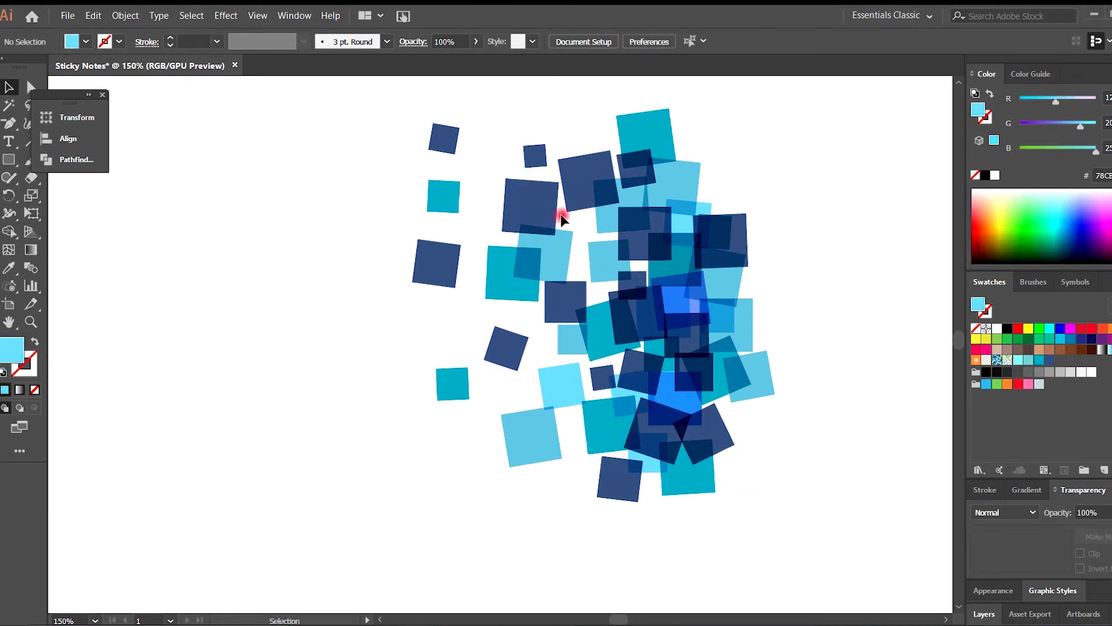
drag(624, 279, 634, 342)
drag(541, 273, 596, 299)
drag(516, 353, 602, 226)
click(416, 480)
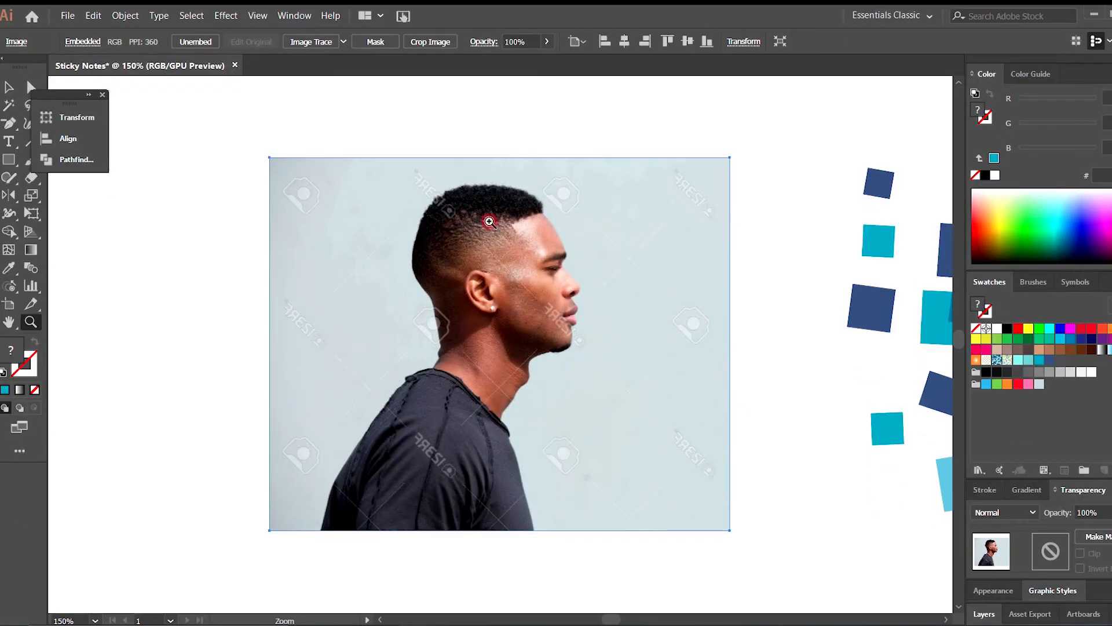
drag(488, 220, 521, 204)
key(p)
click(598, 209)
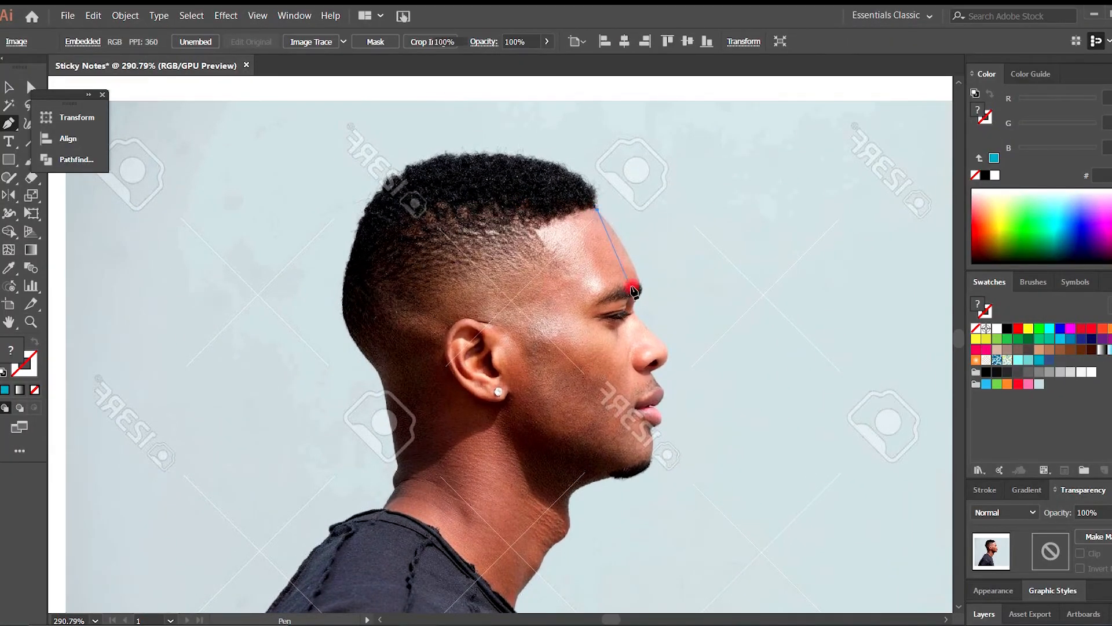
scroll(619, 231, up, 3)
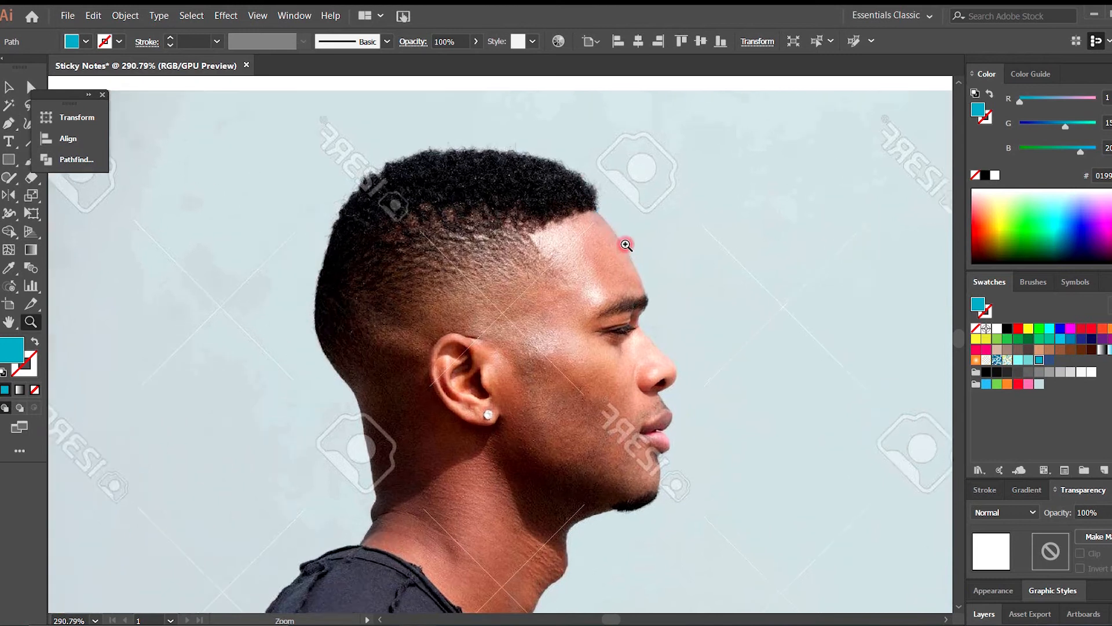
ctrl+click(722, 353)
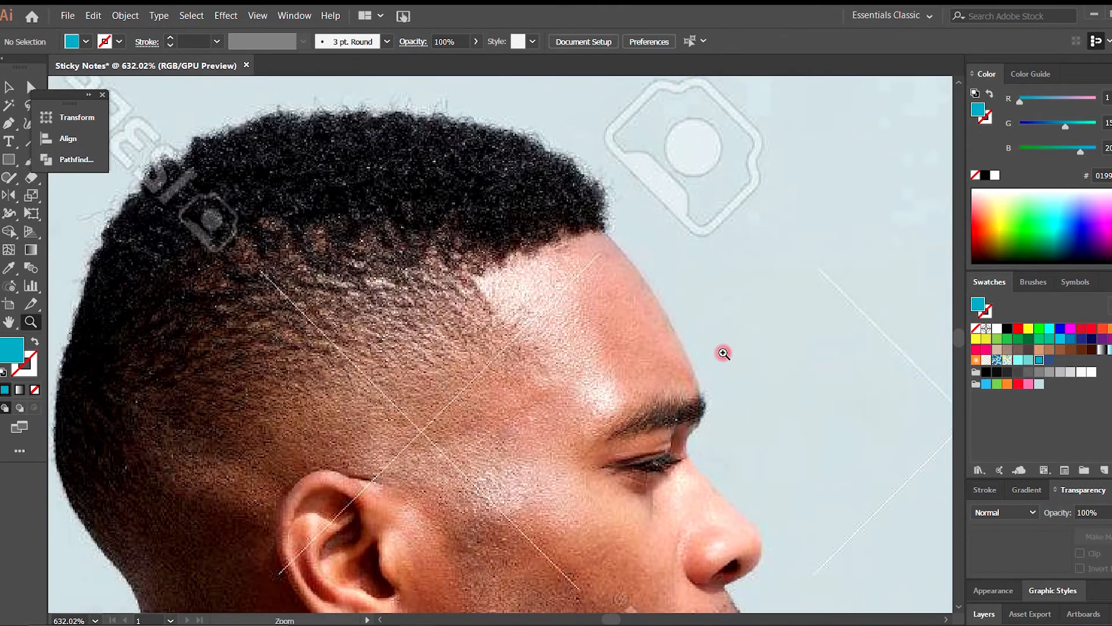
click(601, 233)
click(701, 404)
mouse_move(702, 404)
mouse_down()
mouse_move(704, 496)
mouse_move(722, 406)
mouse_up()
key(Delete)
key(Delete)
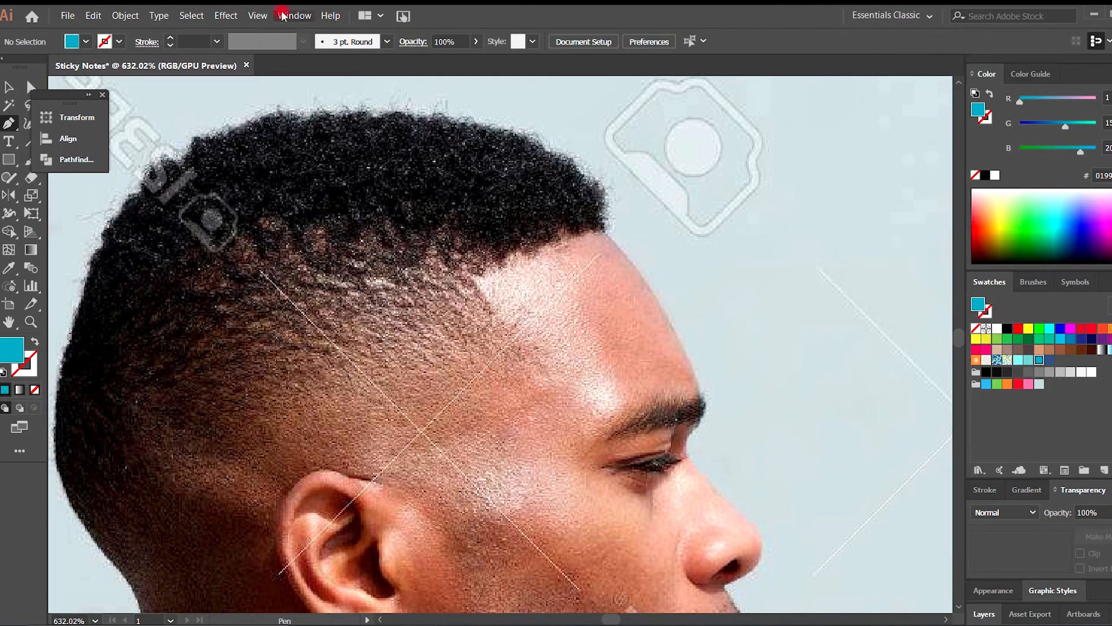
Trace the man's forehead, brow and nose in the photo with the Pen tool, starting from the hairline.
click(283, 16)
mouse_move(258, 15)
click(315, 526)
drag(650, 457, 595, 439)
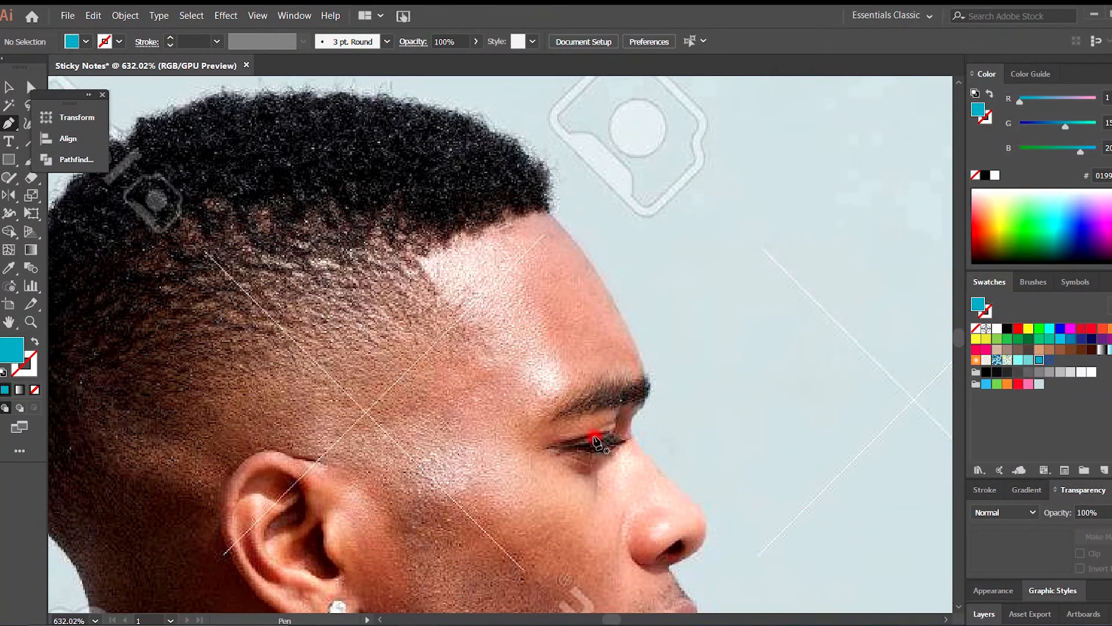
click(548, 210)
drag(644, 380, 665, 477)
drag(703, 526, 637, 402)
click(604, 407)
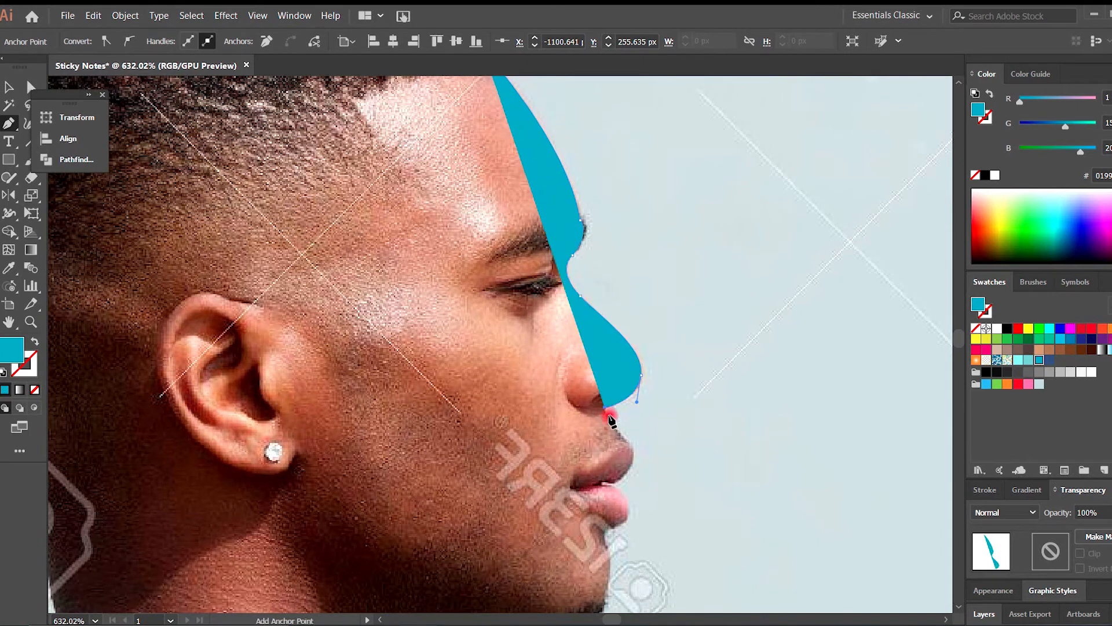
Continue the profile path around the lips and chin and along the underside of the jaw to the throat.
click(632, 445)
drag(639, 457, 635, 497)
drag(672, 525, 669, 417)
drag(601, 425, 611, 464)
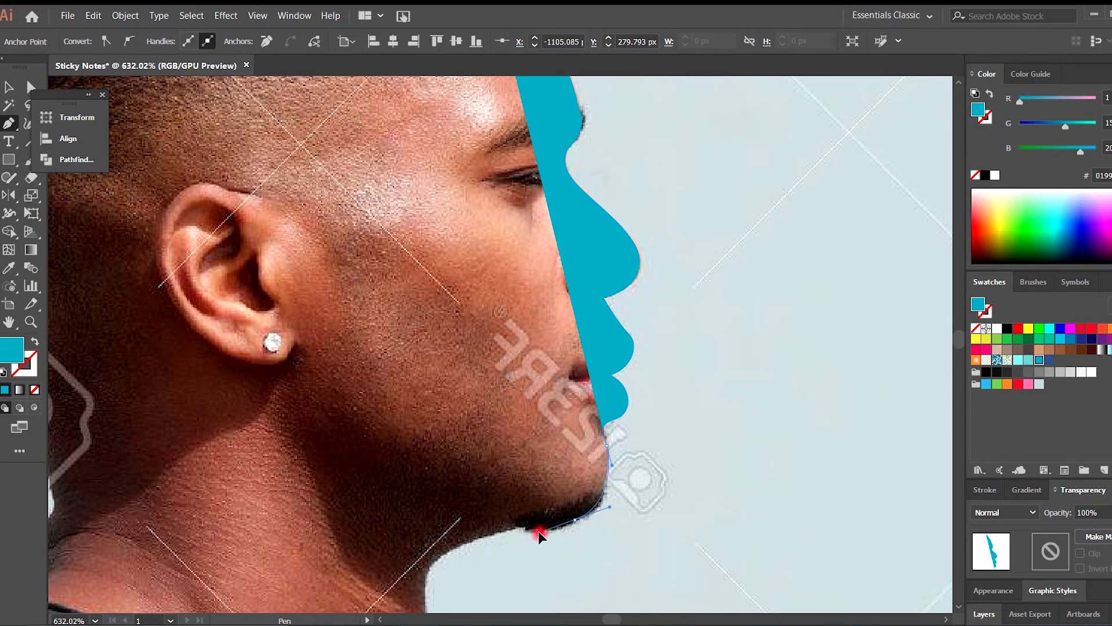
drag(538, 530, 536, 530)
drag(411, 537, 599, 560)
scroll(581, 494, down, 2)
click(602, 471)
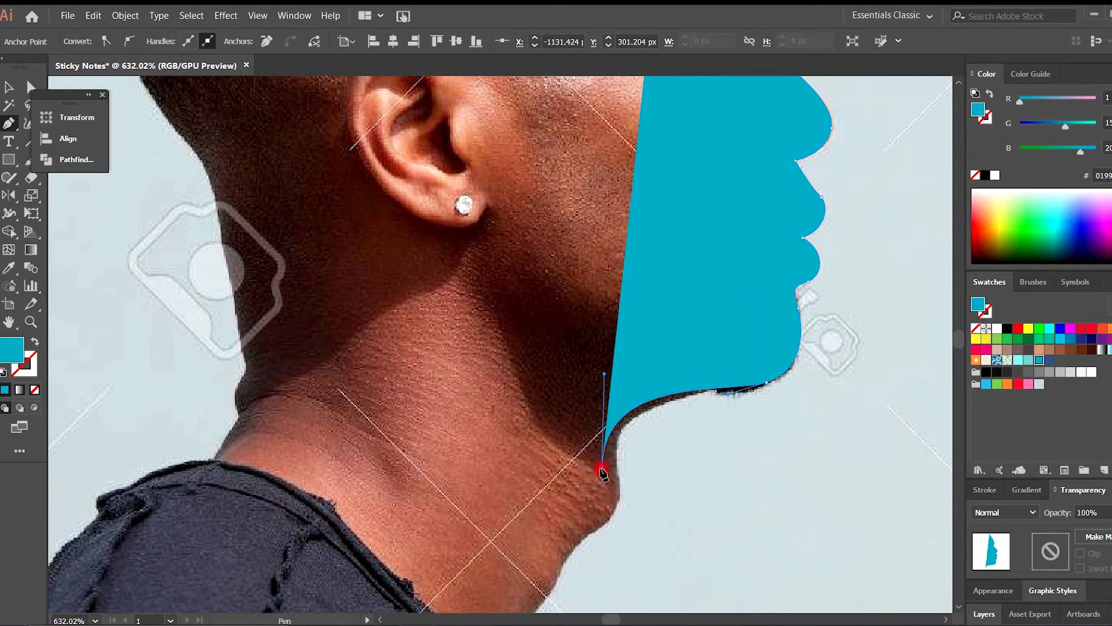
Extend the path with a straight horizontal base across the neck and a straight vertical edge behind the head.
click(239, 460)
scroll(232, 458, down, 2)
drag(313, 452, 573, 500)
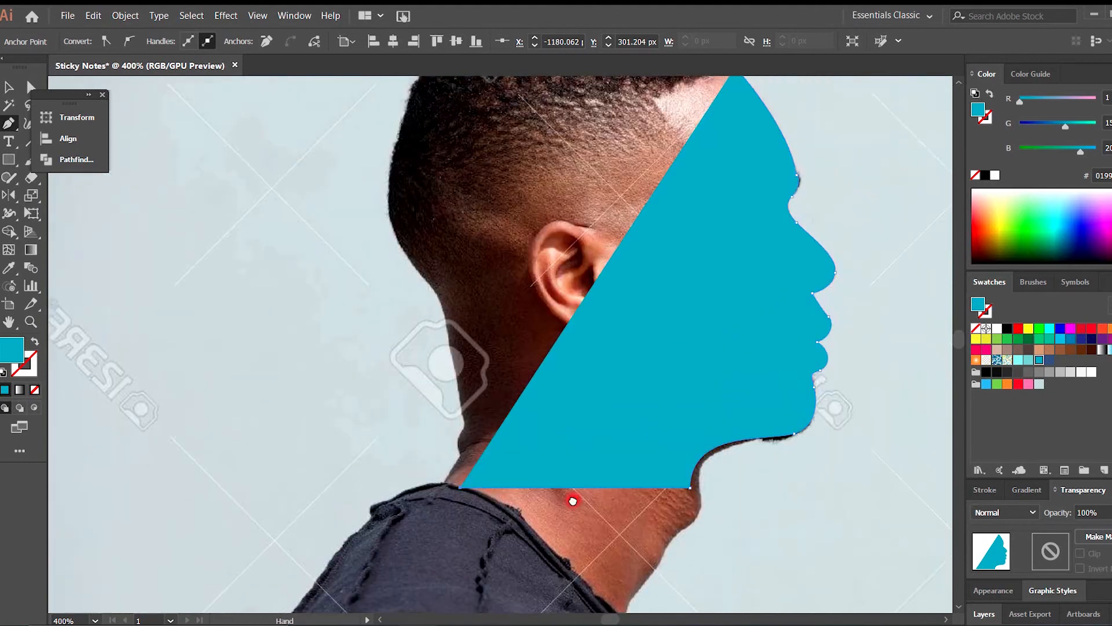
scroll(572, 501, down, 1)
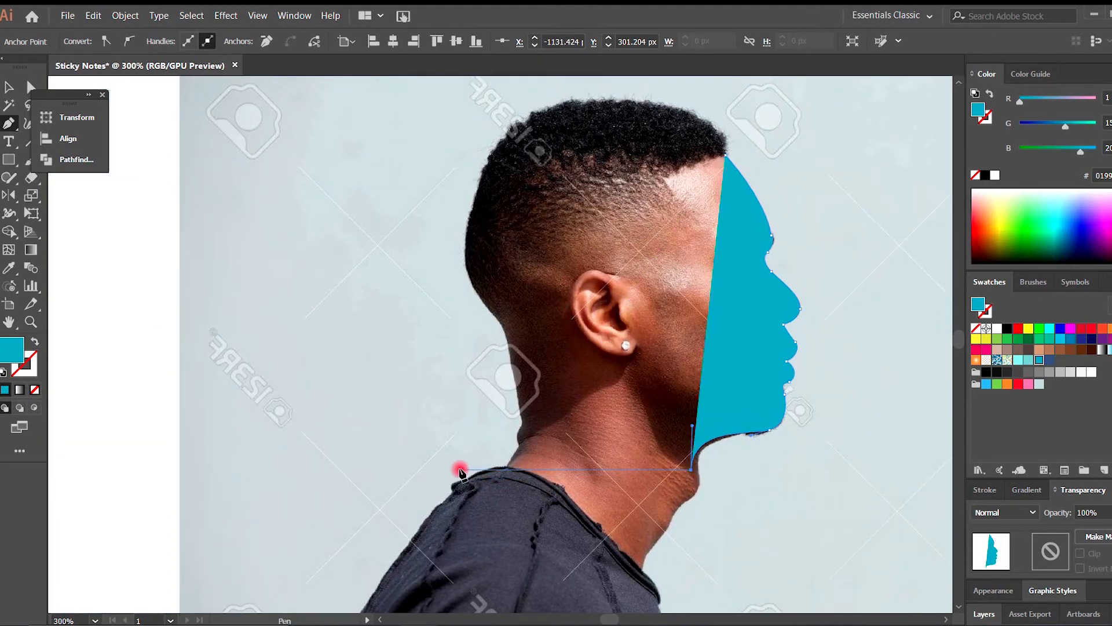
click(454, 468)
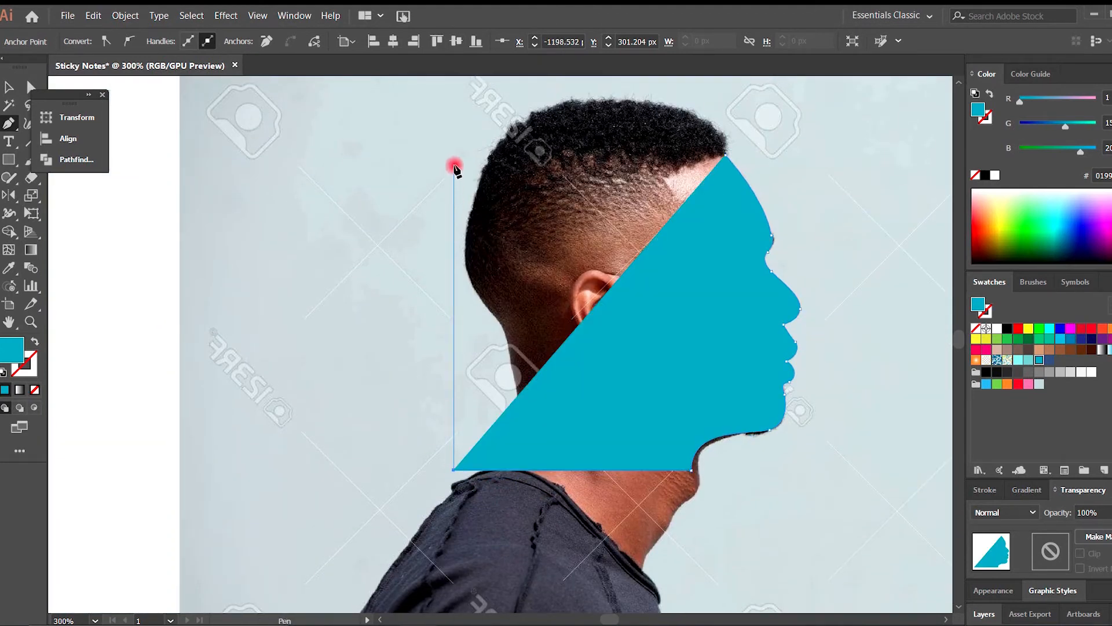
click(454, 166)
drag(725, 155, 766, 189)
ctrl+click(847, 221)
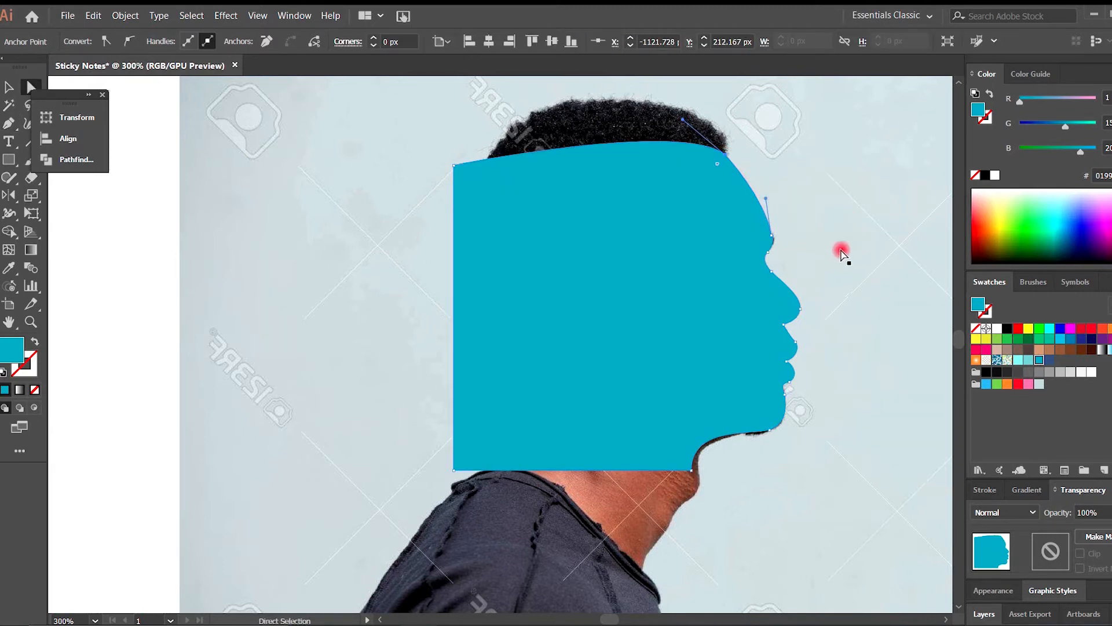
scroll(702, 281, up, 4)
key(ctrl+z)
Add a curved anchor at the top of the hair and close the head path at the hairline.
key(p)
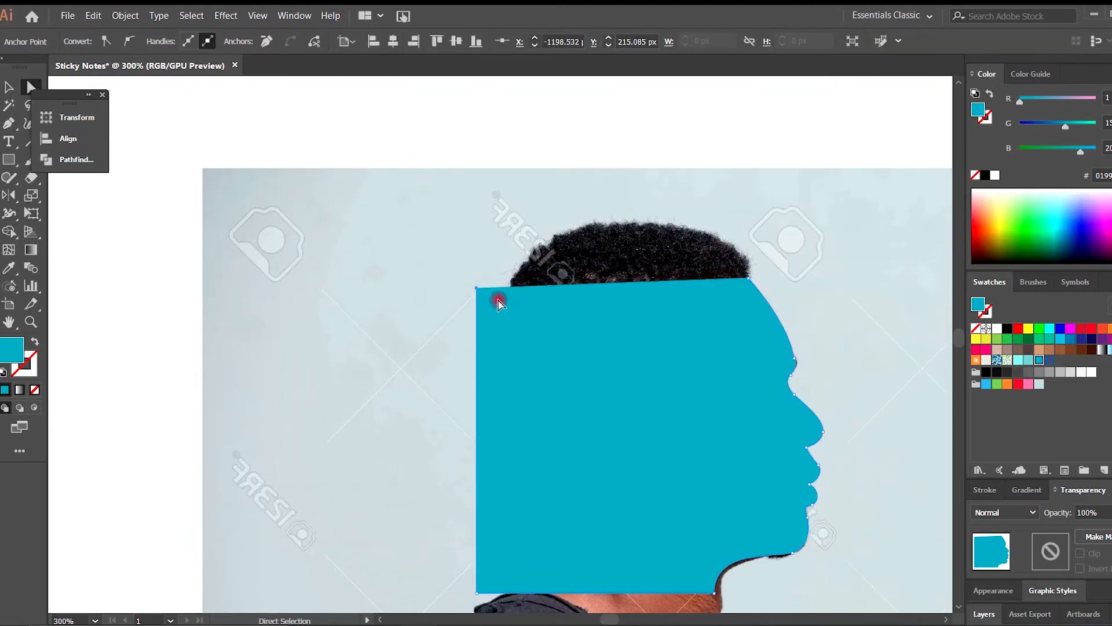
click(478, 296)
drag(616, 222, 692, 221)
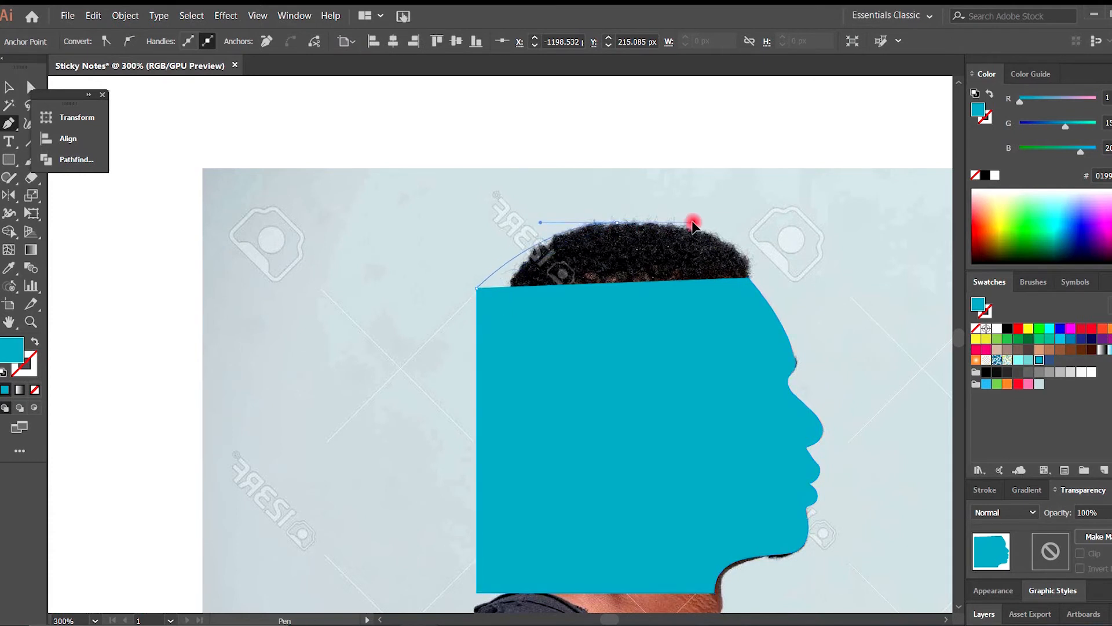
click(747, 278)
drag(746, 287, 740, 322)
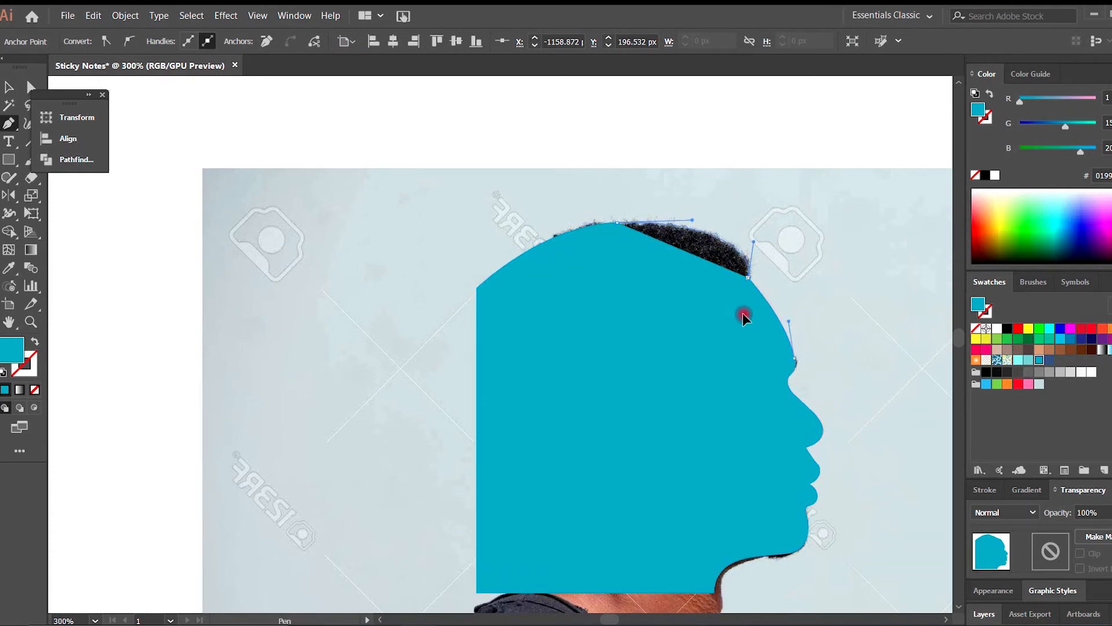
scroll(814, 347, down, 4)
Delete the reference photo behind the traced head silhouette.
key(a)
click(809, 392)
key(Delete)
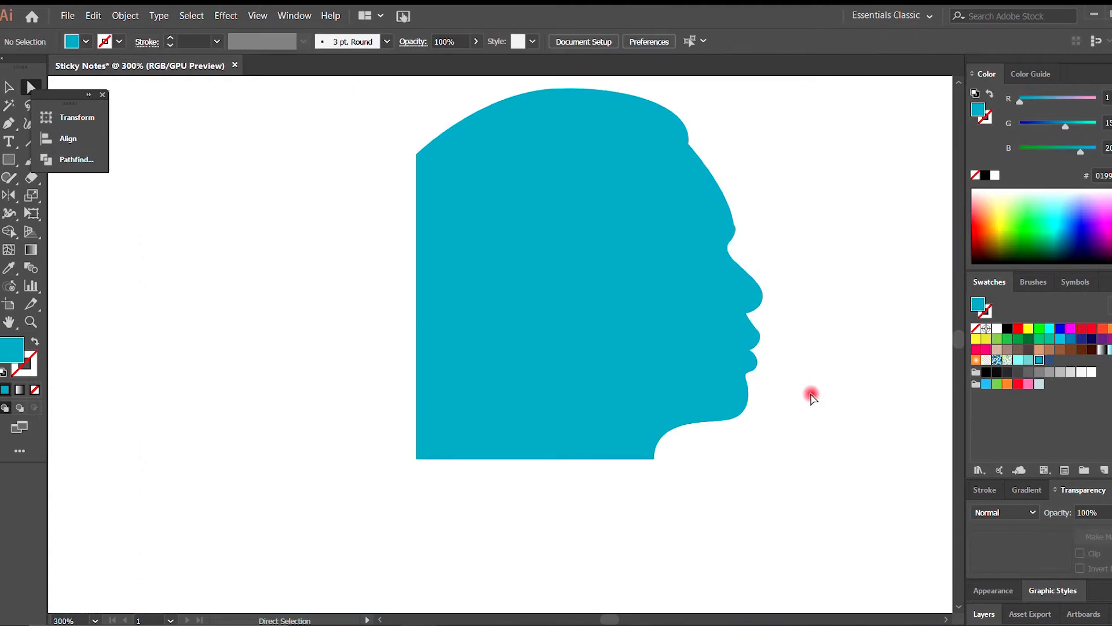
Move the head silhouette to the empty area below and to the right of the square cluster.
key(ctrl+minus)
key(ctrl+minus)
key(ctrl+minus)
key(v)
drag(810, 392, 500, 287)
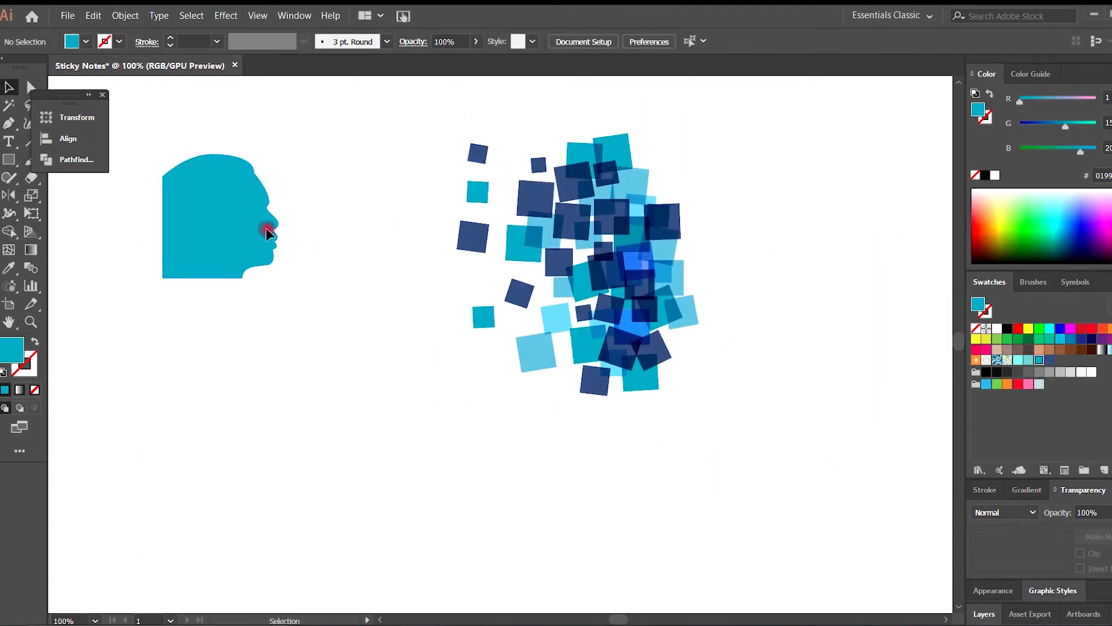
drag(266, 228, 767, 486)
Group all the squares of the cluster into one object.
drag(729, 107, 380, 440)
drag(367, 119, 671, 364)
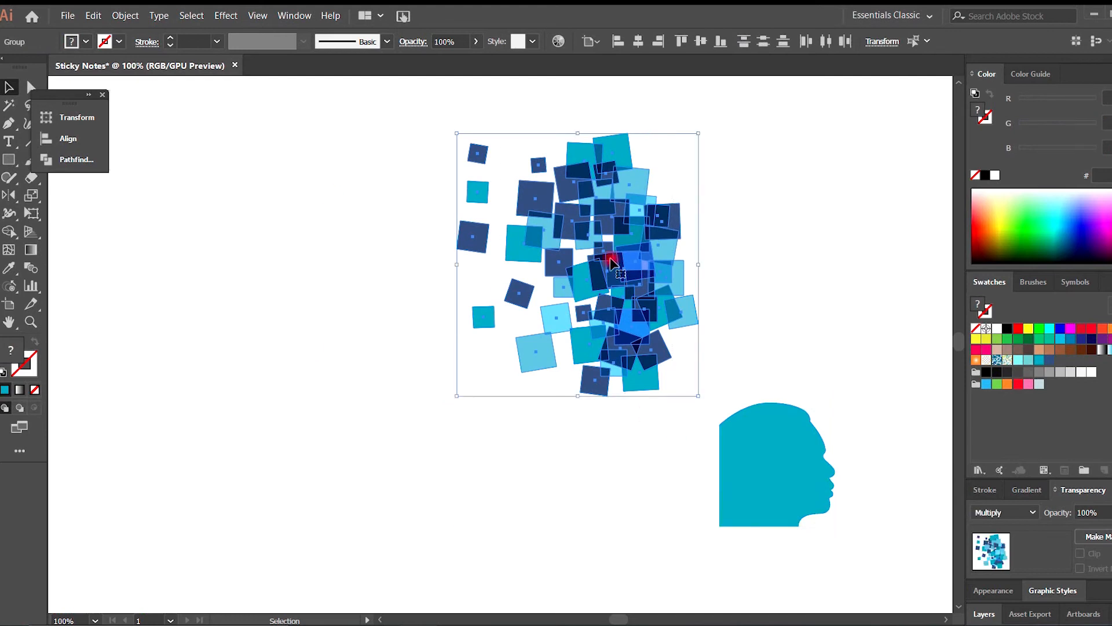
right_click(613, 264)
click(643, 335)
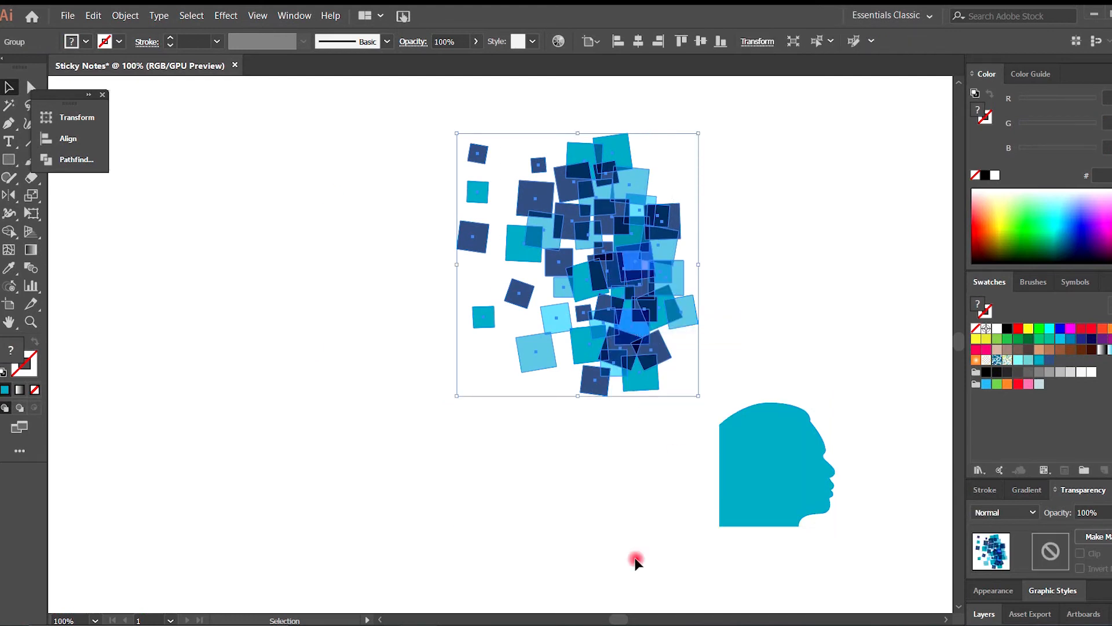
Place the head silhouette enlarged over the square cluster and use it as a clipping mask for the squares.
drag(781, 473, 442, 330)
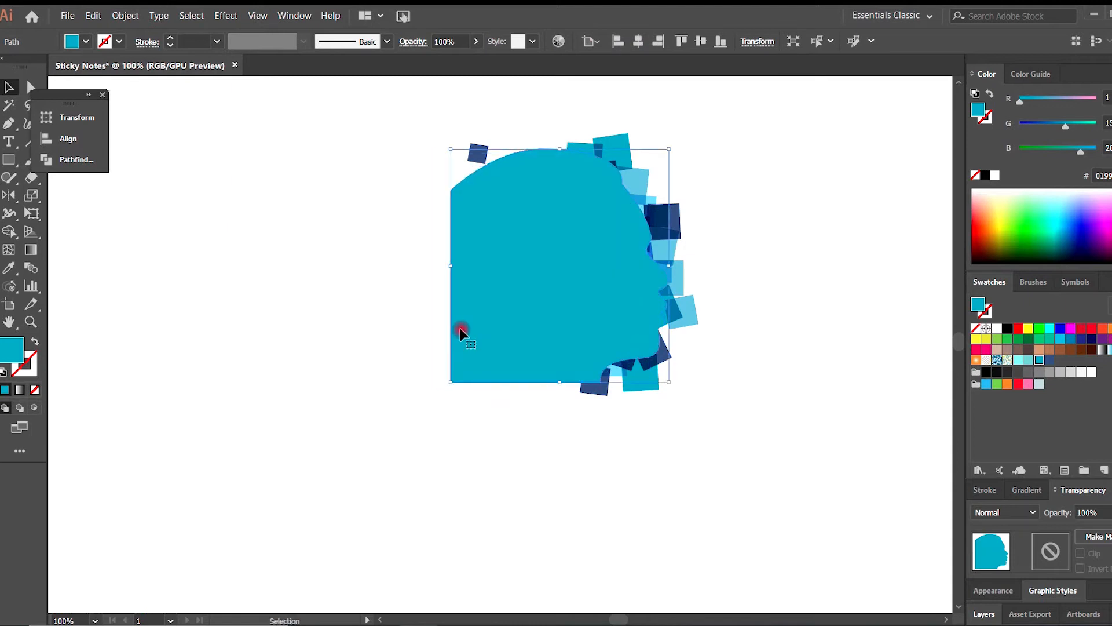
drag(454, 265, 442, 318)
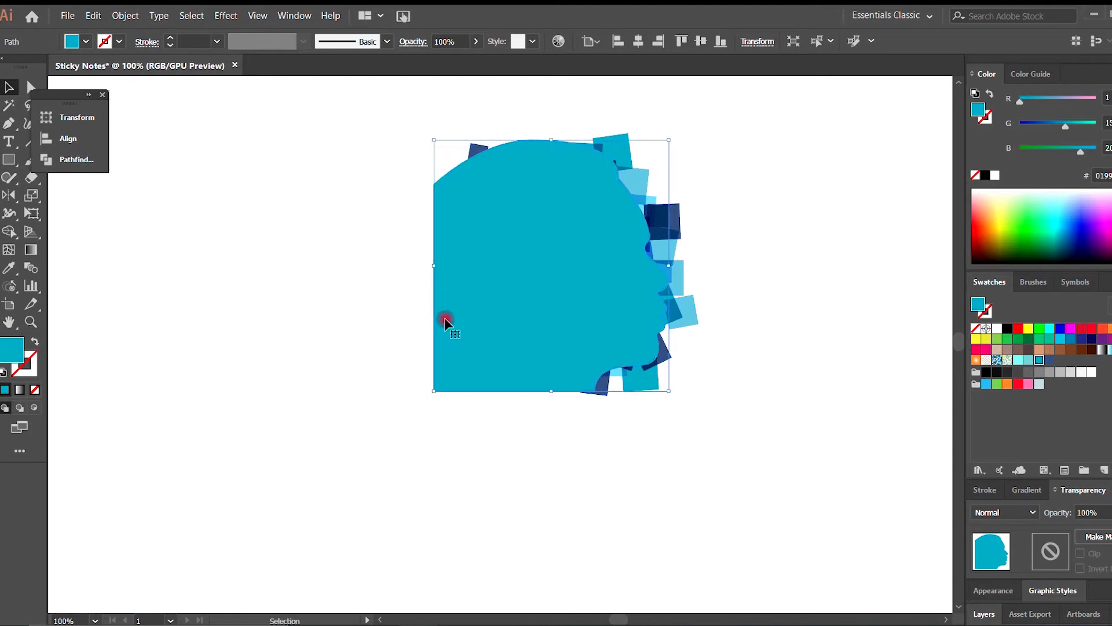
drag(773, 469, 575, 259)
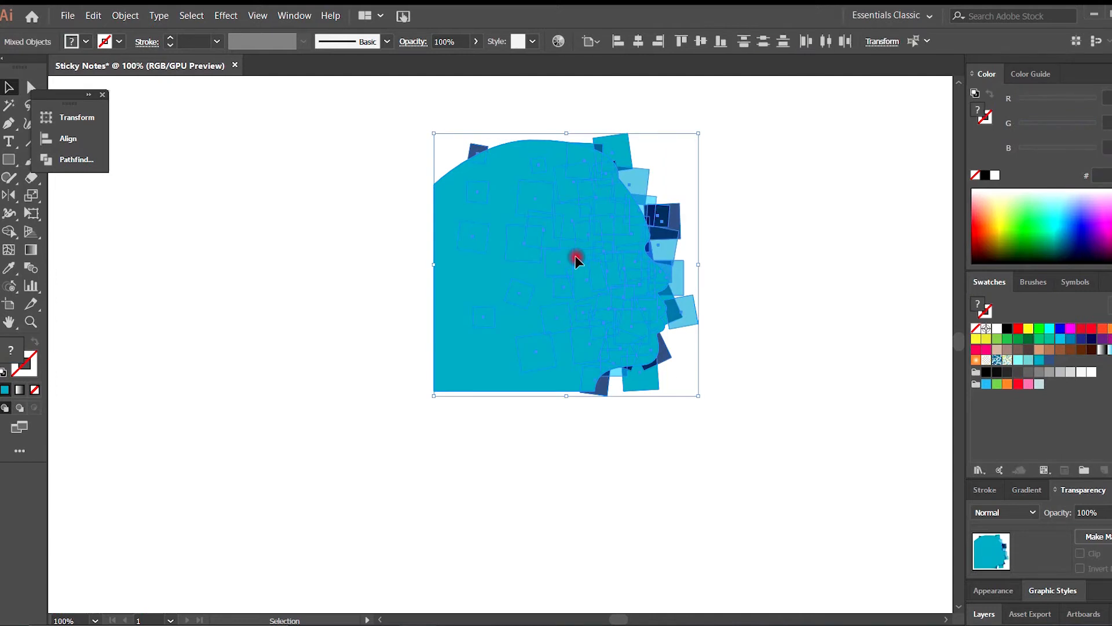
click(125, 15)
mouse_move(224, 459)
click(405, 461)
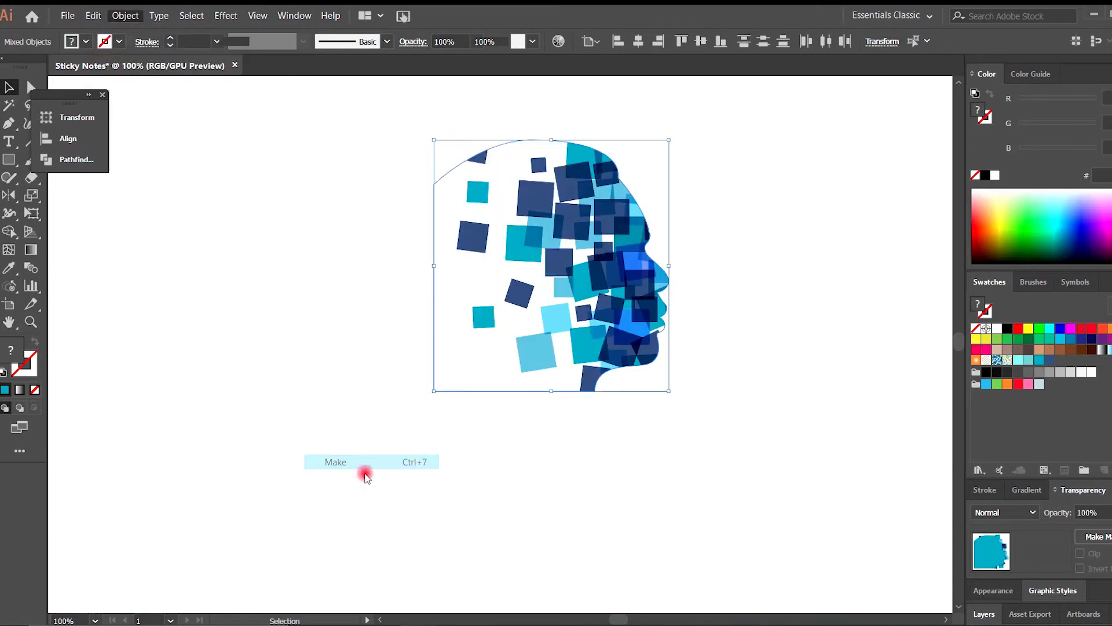
click(445, 463)
Shift the dark blue square at the chin slightly up and outward towards the lips.
key(ctrl+minus)
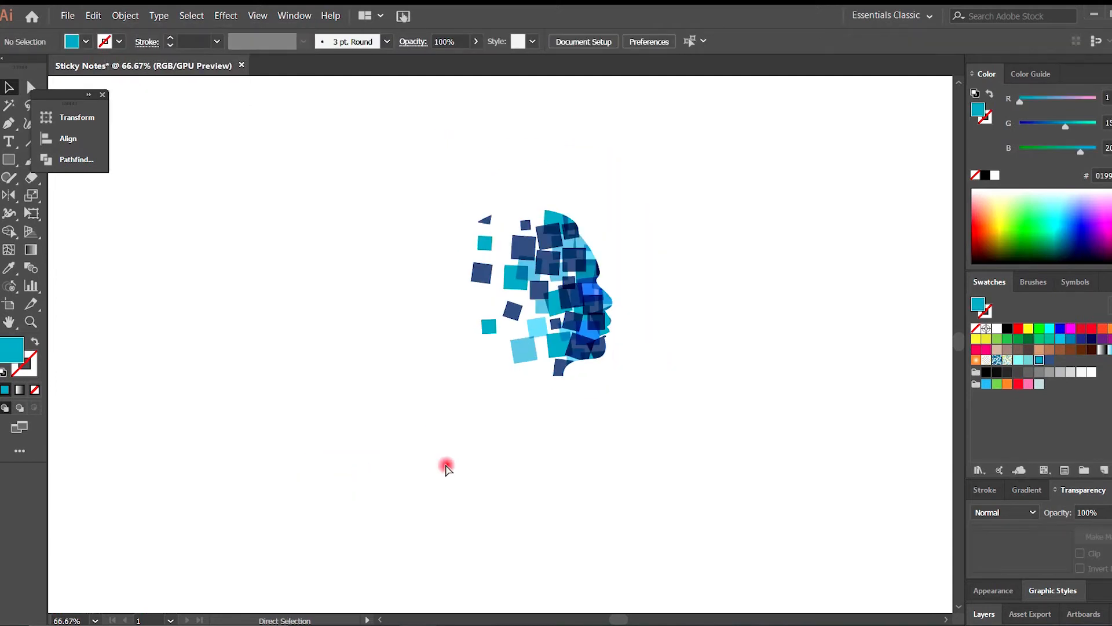
key(ctrl+minus)
key(ctrl+equal)
key(ctrl+equal)
key(ctrl+equal)
key(a)
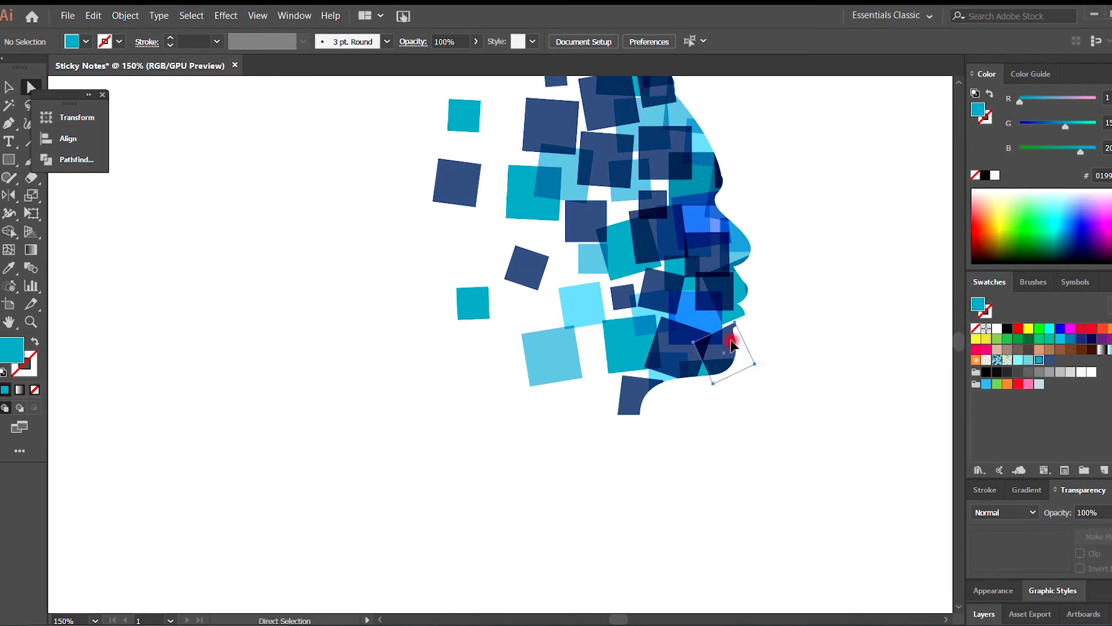
drag(731, 341, 742, 332)
scroll(581, 394, up, 2)
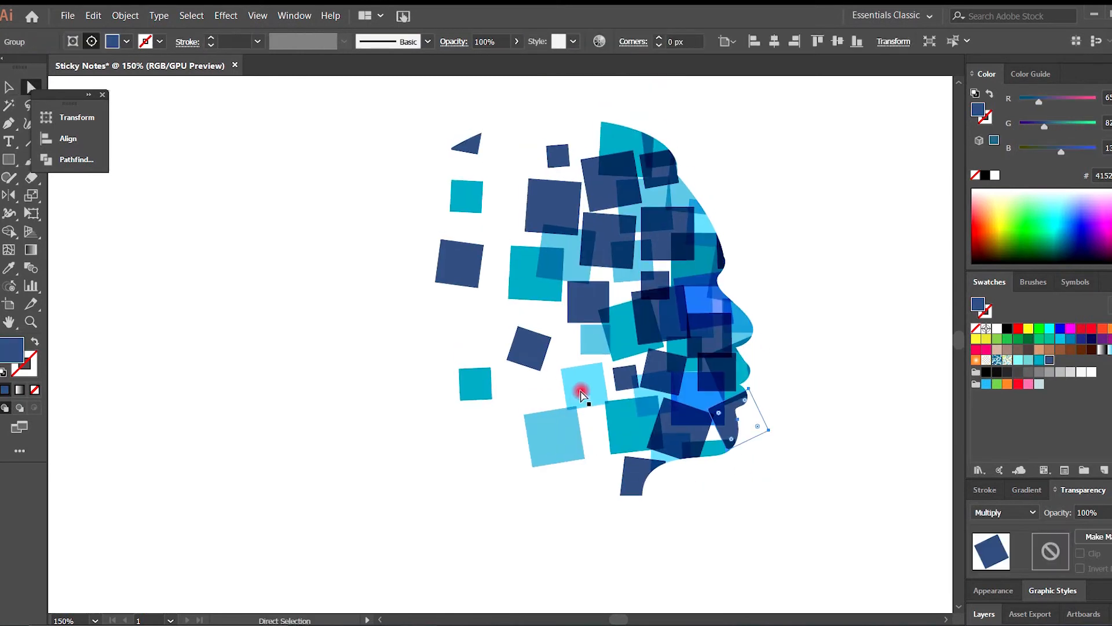
click(581, 394)
click(729, 506)
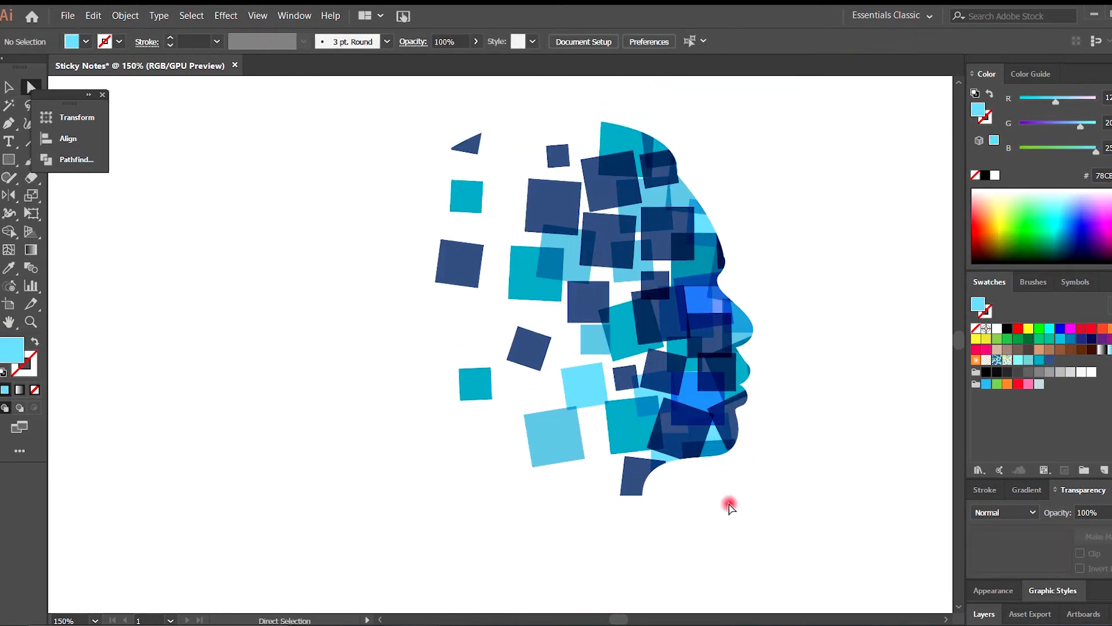
Copy the small dark square near the crown to its outer side and move the clipped corner square down beside the teal one.
drag(556, 155, 591, 126)
click(378, 386)
scroll(586, 268, up, 2)
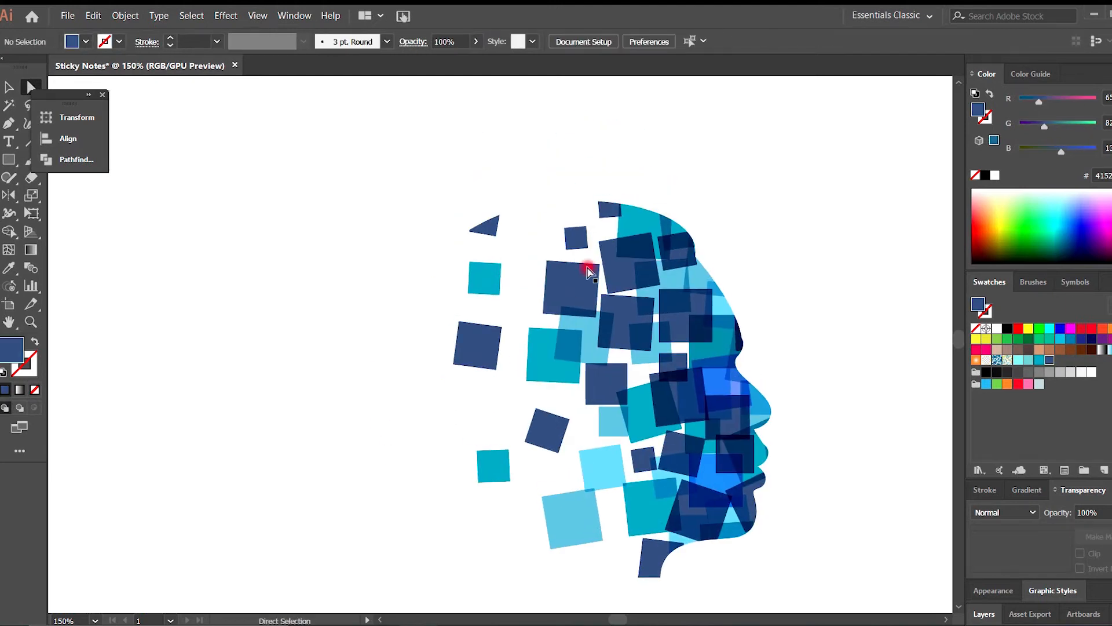
drag(610, 215, 533, 234)
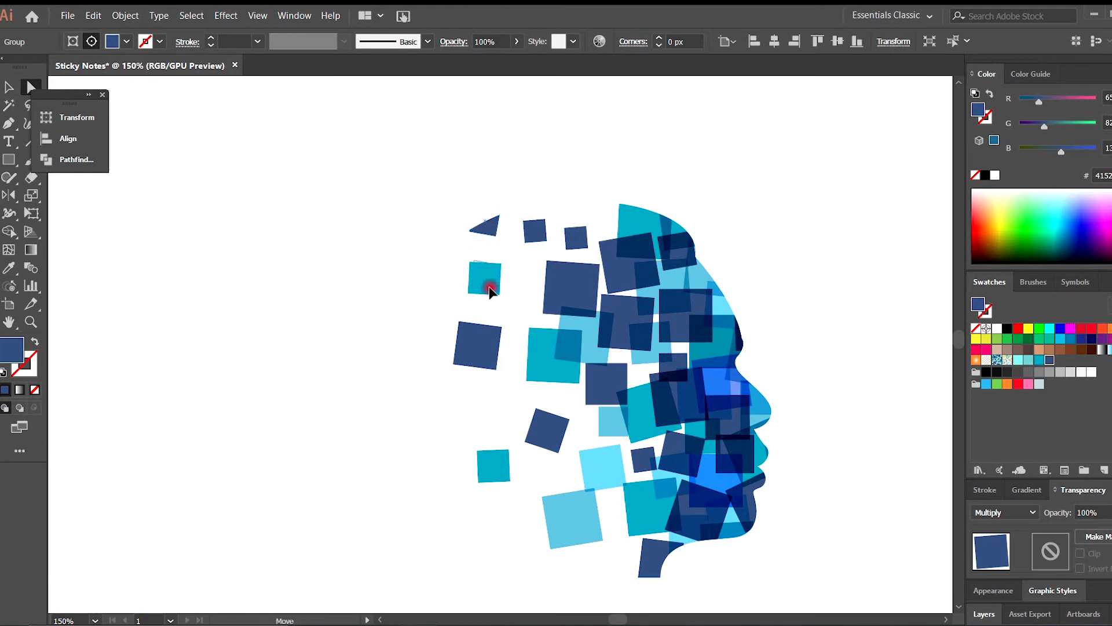
drag(527, 308, 524, 307)
Place a copy of a dark blue square at the crown's edge and nudge the small dark squares behind it.
drag(545, 373, 587, 227)
key(ctrl+z)
drag(603, 390, 573, 229)
click(768, 232)
drag(534, 233, 525, 246)
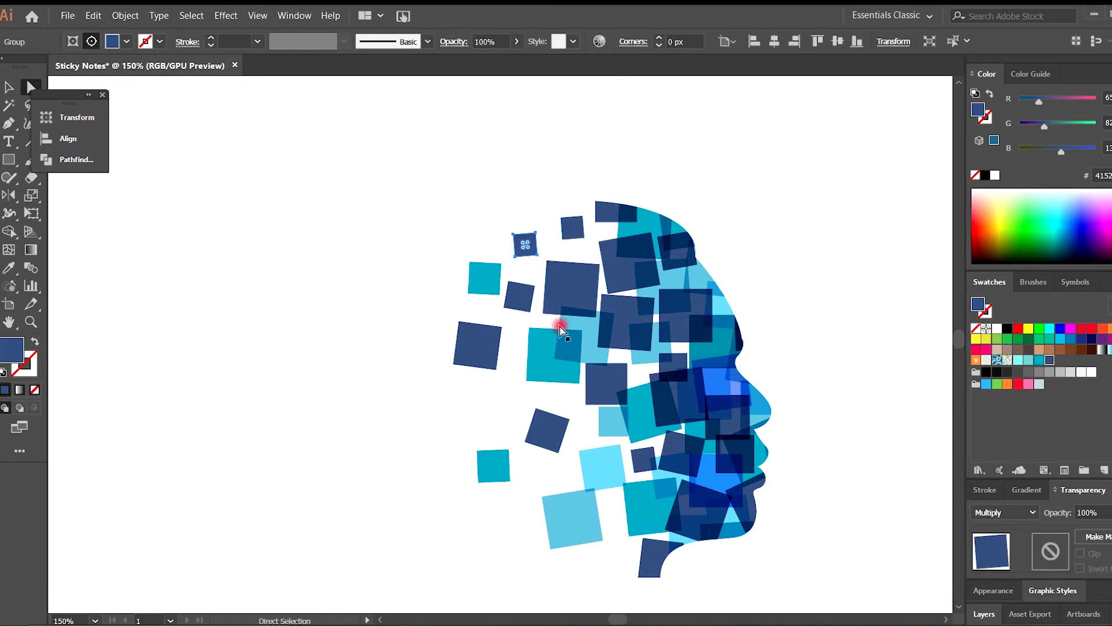
Recolour the outer small dark square near the crown with the light blue sampled from the large lower square.
key(i)
click(543, 375)
click(557, 508)
Place a slightly smaller copy of the bright cyan square between the outer dark blue square and the lower teal square.
key(a)
drag(473, 415, 485, 341)
drag(617, 407, 491, 354)
key(v)
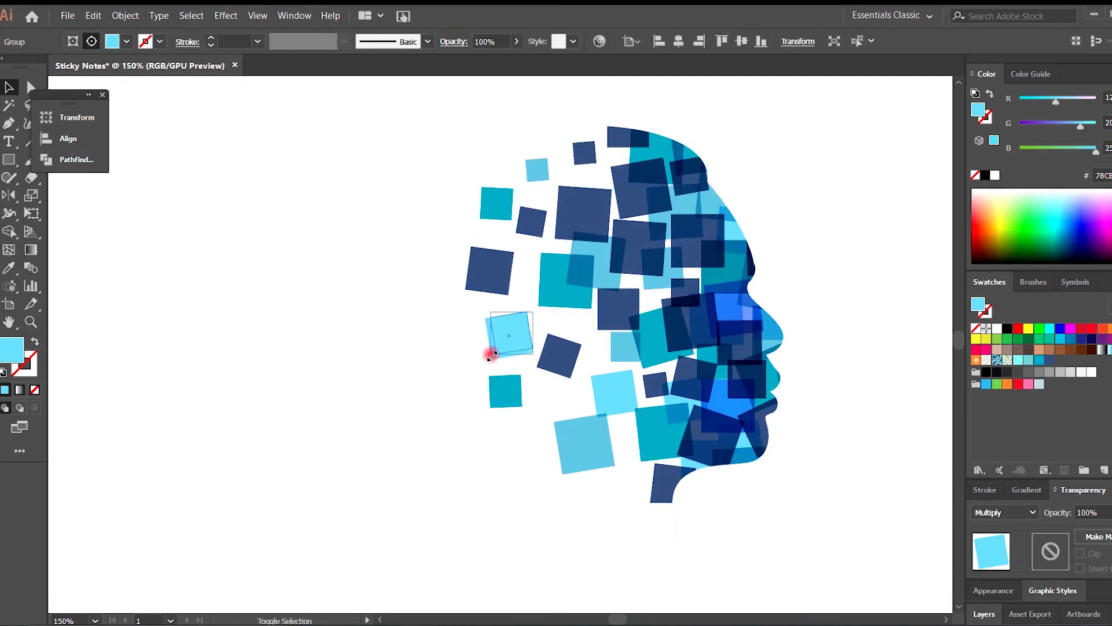
Shrink the large teal square and the light blue square overlapping it at the back of the head.
key(a)
click(570, 290)
key(v)
drag(594, 308, 548, 298)
click(593, 279)
key(v)
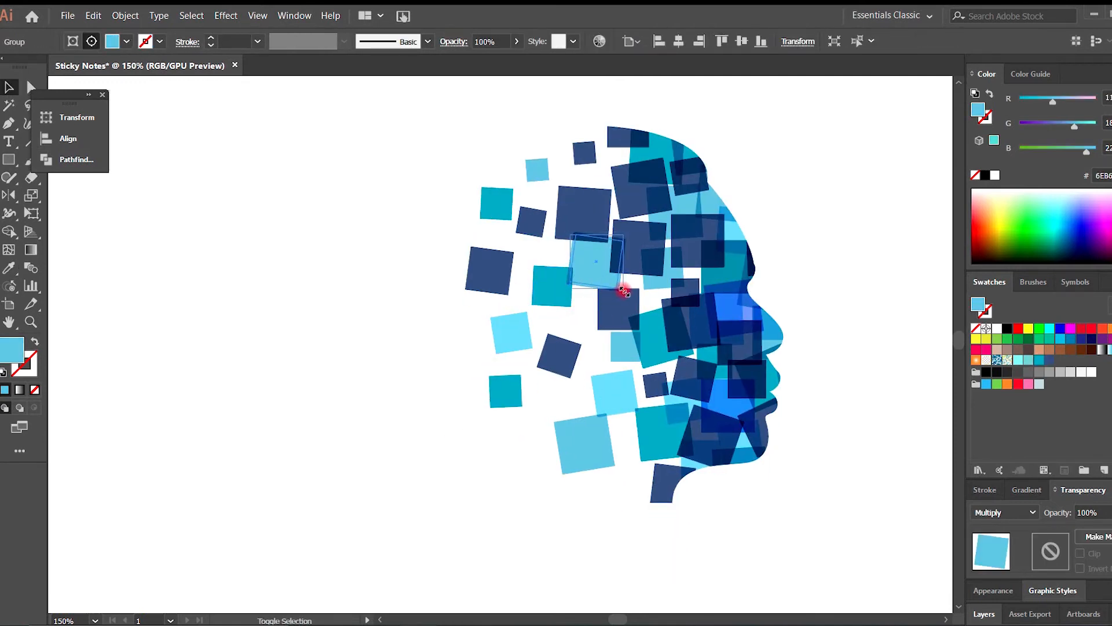
drag(625, 291, 620, 286)
Shrink the large dark blue square above the light blue one and recolour it with a sampled teal.
key(a)
click(596, 228)
key(v)
drag(611, 242, 586, 212)
key(i)
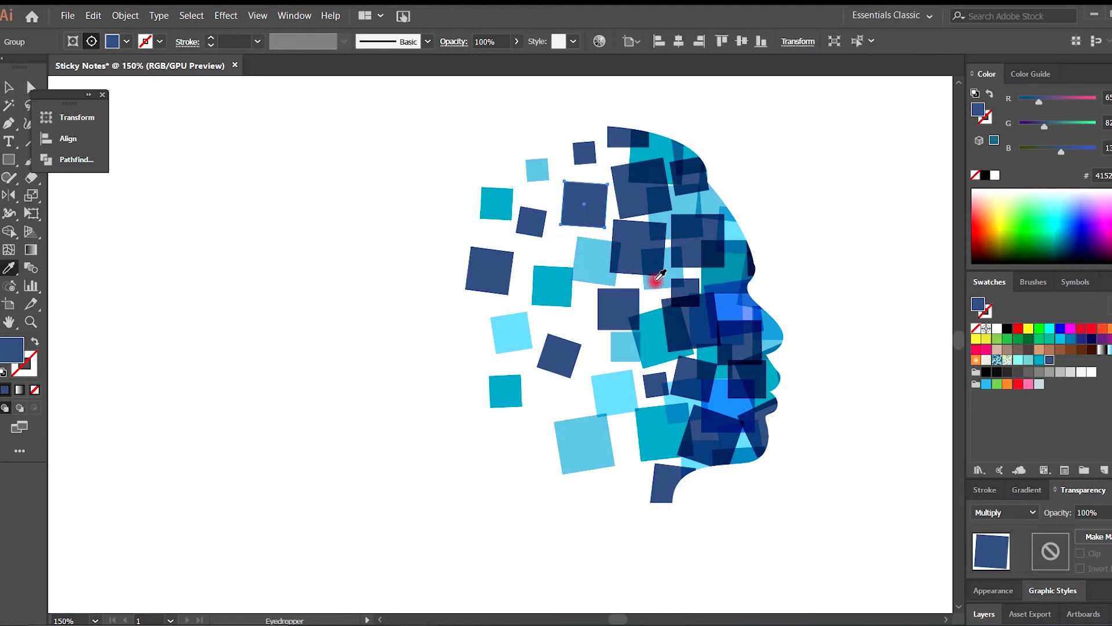
click(660, 282)
click(721, 280)
click(652, 431)
Add a small tilted square below the tilted dark blue square and fill it with the sampled light blue.
key(a)
click(513, 437)
drag(513, 437, 542, 390)
key(v)
click(533, 358)
key(i)
click(572, 408)
Shrink the large light blue square at the lower back of the head.
key(a)
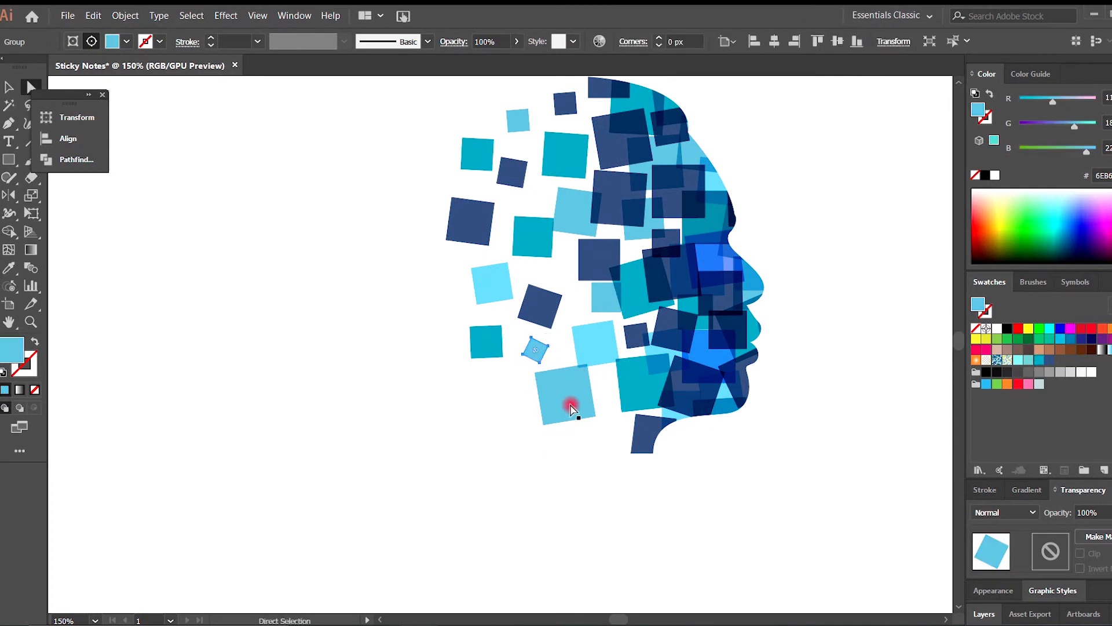
click(571, 409)
key(v)
drag(546, 434, 536, 470)
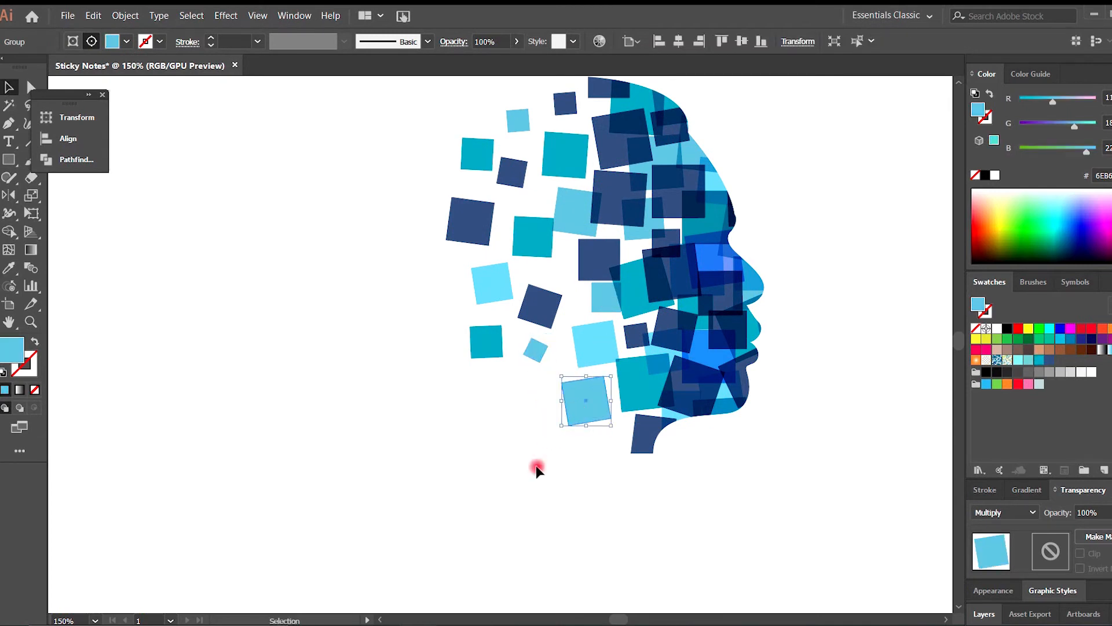
click(537, 467)
Place a copy of the teal square at the neck base beside the dark blue neck square.
key(a)
drag(534, 242, 618, 436)
click(668, 521)
click(605, 446)
Copy the tilted dark blue square to the neck base behind the teal one, rotate it and nudge it into place.
drag(540, 311, 588, 467)
key(r)
drag(619, 553, 671, 536)
key(a)
click(564, 527)
drag(590, 464, 590, 459)
click(592, 546)
Scatter copies of the small light blue, dark blue and teal squares along the outer back and lower edge of the head.
drag(459, 409, 516, 469)
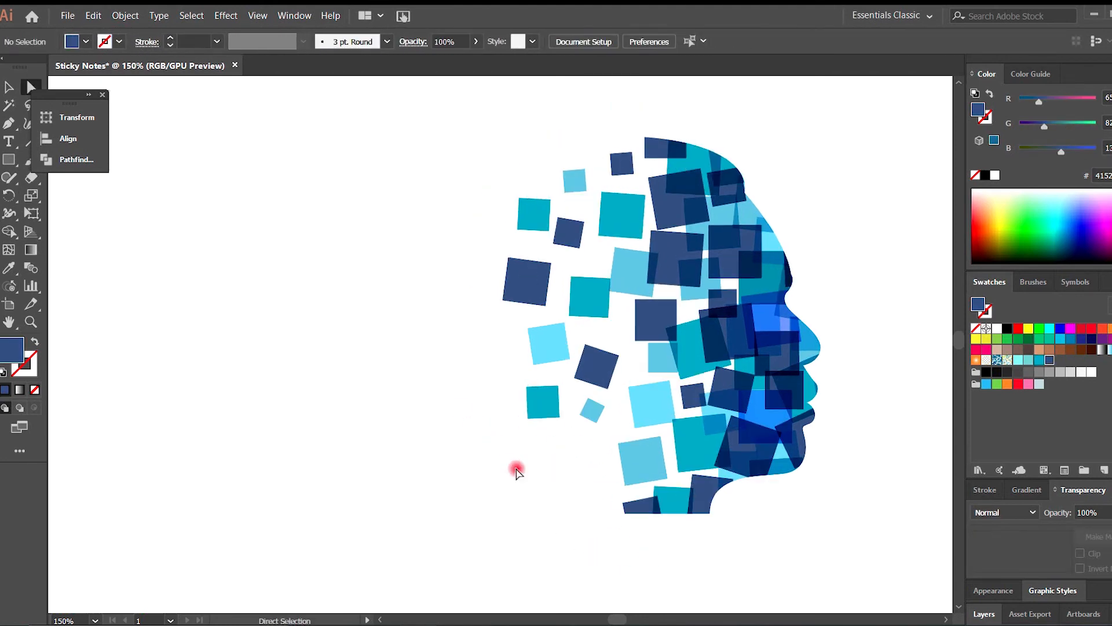
drag(498, 346, 495, 346)
click(541, 216)
drag(540, 217, 529, 456)
click(610, 528)
drag(604, 507, 604, 491)
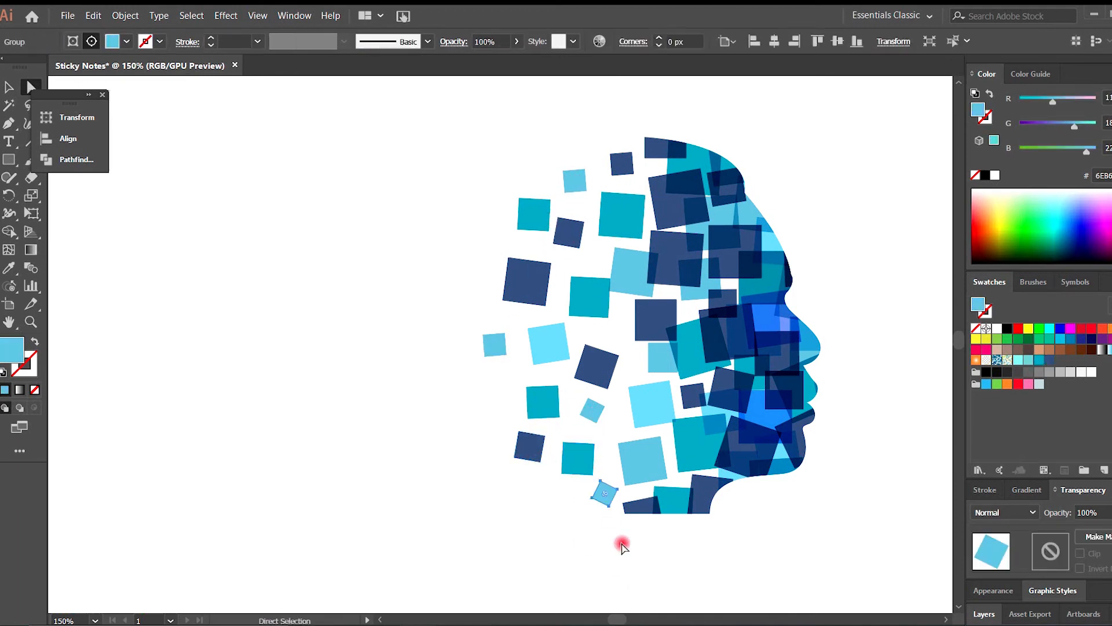
Rotate the small light blue square beside the neck base and recolour it with the sampled teal.
key(r)
drag(659, 569, 710, 534)
key(i)
click(706, 495)
key(a)
click(740, 541)
click(603, 496)
key(i)
click(669, 498)
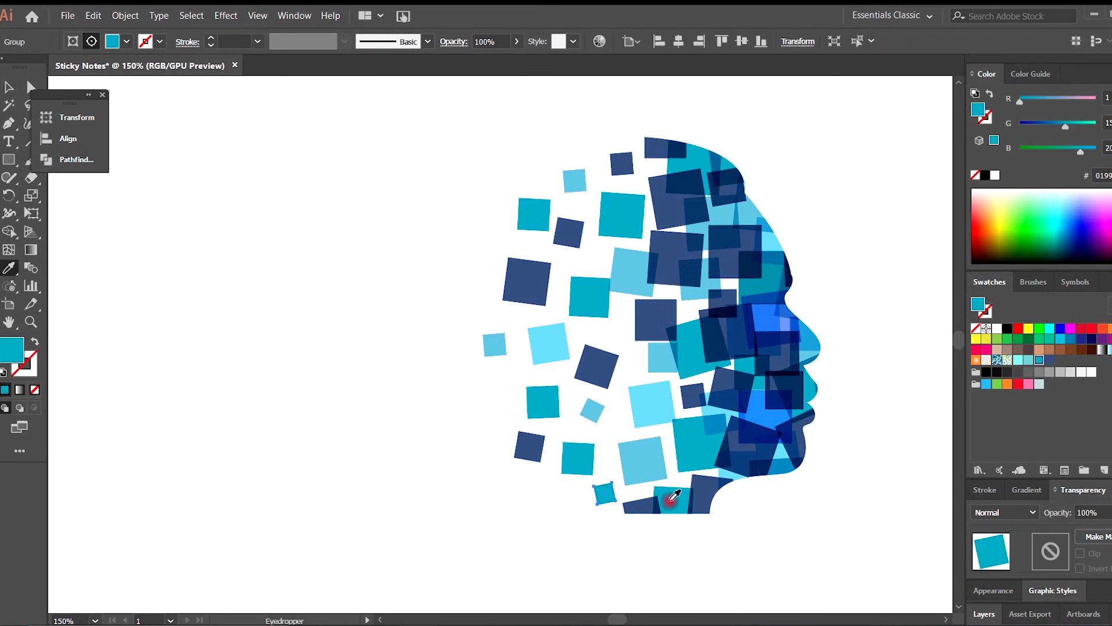
Recolour the teal square above it, beside the lower light blue square, with a sampled bright cyan.
key(a)
click(583, 463)
key(i)
click(707, 410)
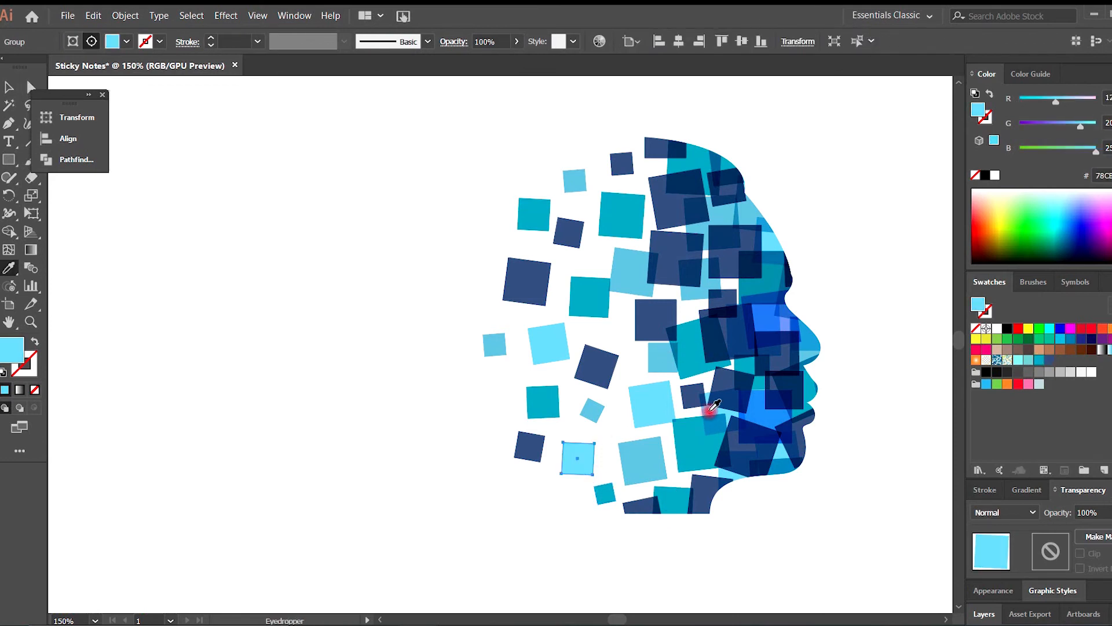
Examine the whole head profile and the overlapping squares of the face at different magnifications.
key(a)
click(653, 553)
key(ctrl+minus)
key(ctrl+minus)
key(ctrl+minus)
key(ctrl+minus)
key(plus)
key(ctrl+plus)
key(ctrl+plus)
key(ctrl+plus)
key(ctrl+plus)
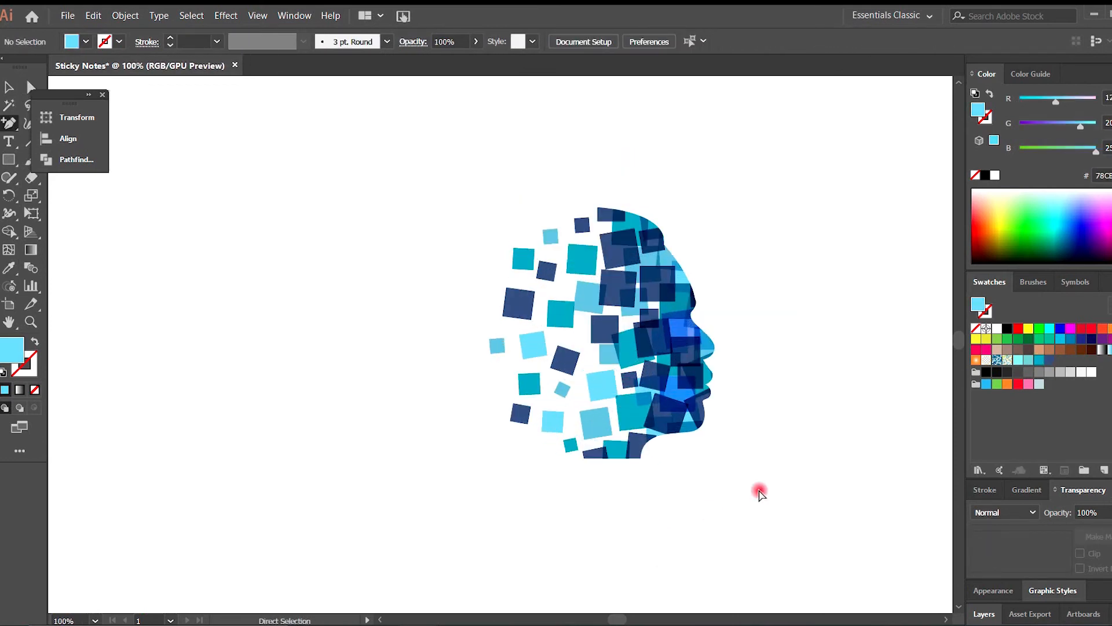
key(a)
drag(714, 310, 722, 307)
click(782, 436)
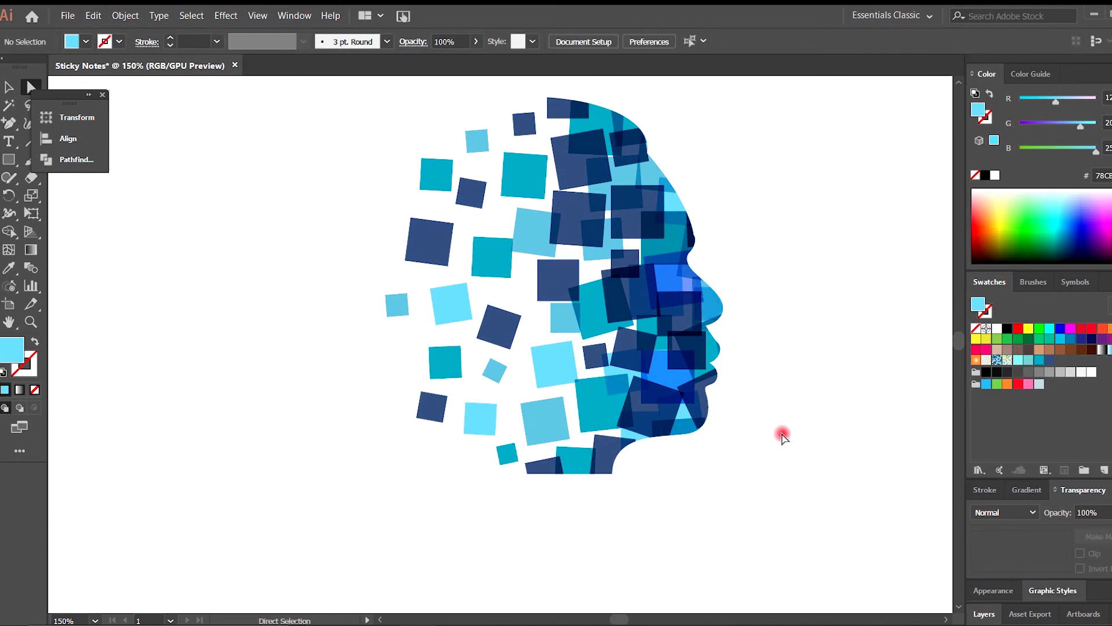
scroll(716, 356, up, 5)
drag(753, 402, 636, 385)
scroll(752, 514, down, 5)
scroll(665, 462, up, 2)
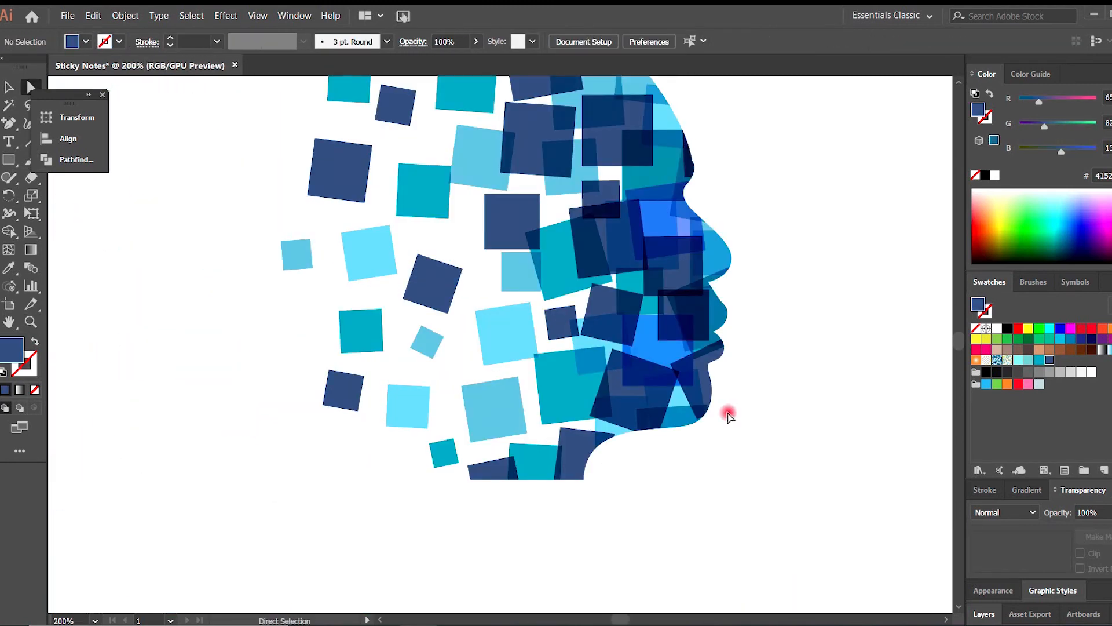
click(752, 488)
drag(691, 193, 721, 298)
click(849, 330)
click(762, 380)
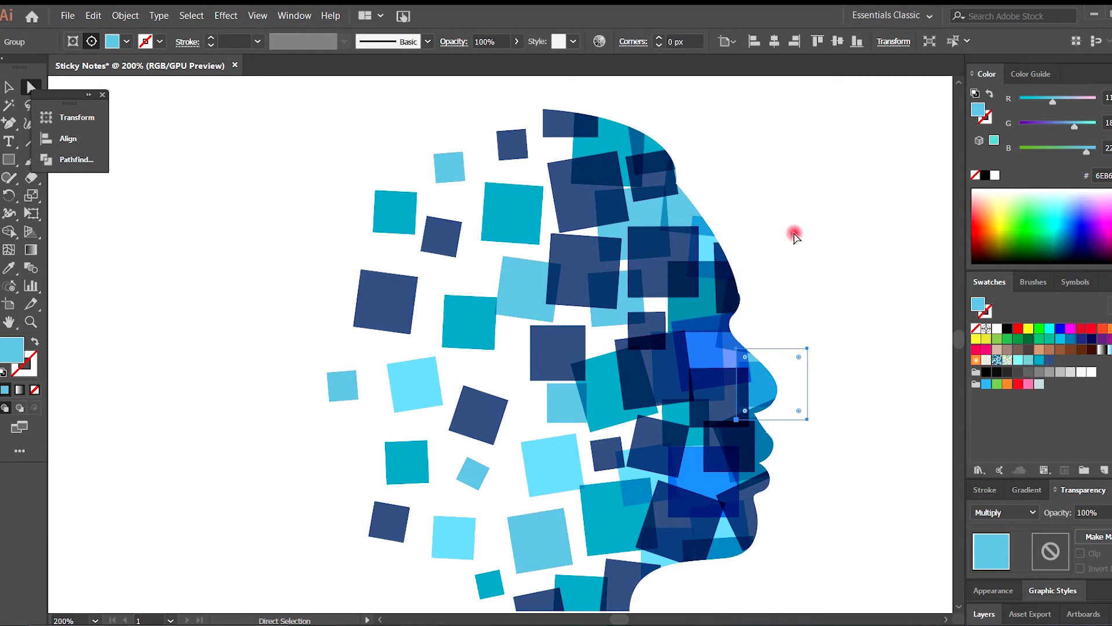
Reposition and resize the teal square at the top of the forehead.
drag(602, 139, 599, 151)
drag(655, 206, 701, 356)
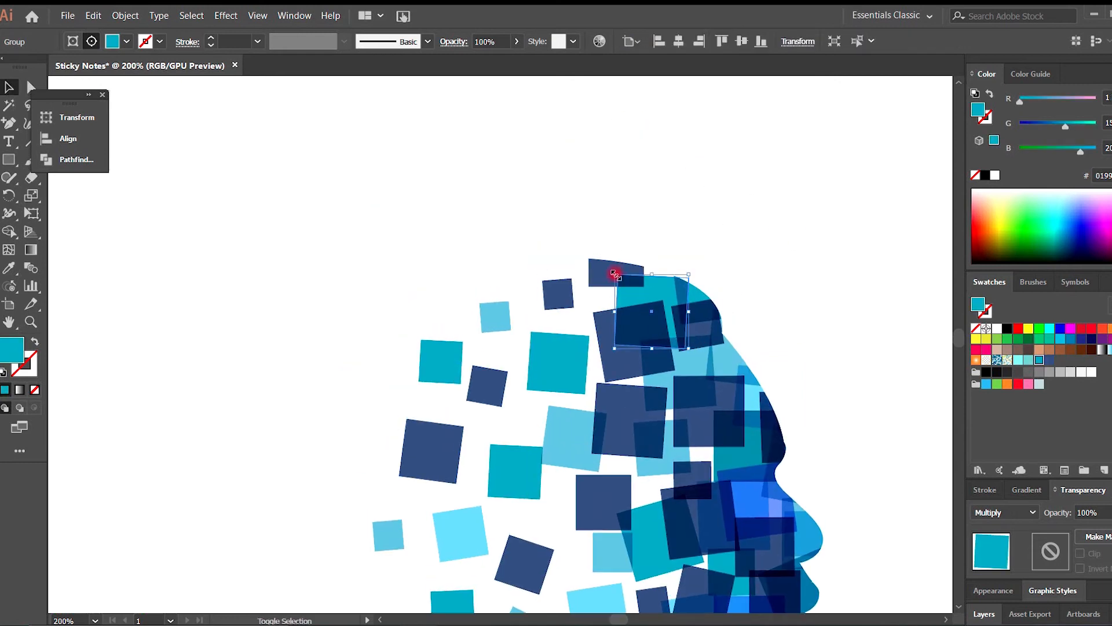
drag(614, 273, 604, 264)
click(800, 296)
scroll(800, 297, down, 3)
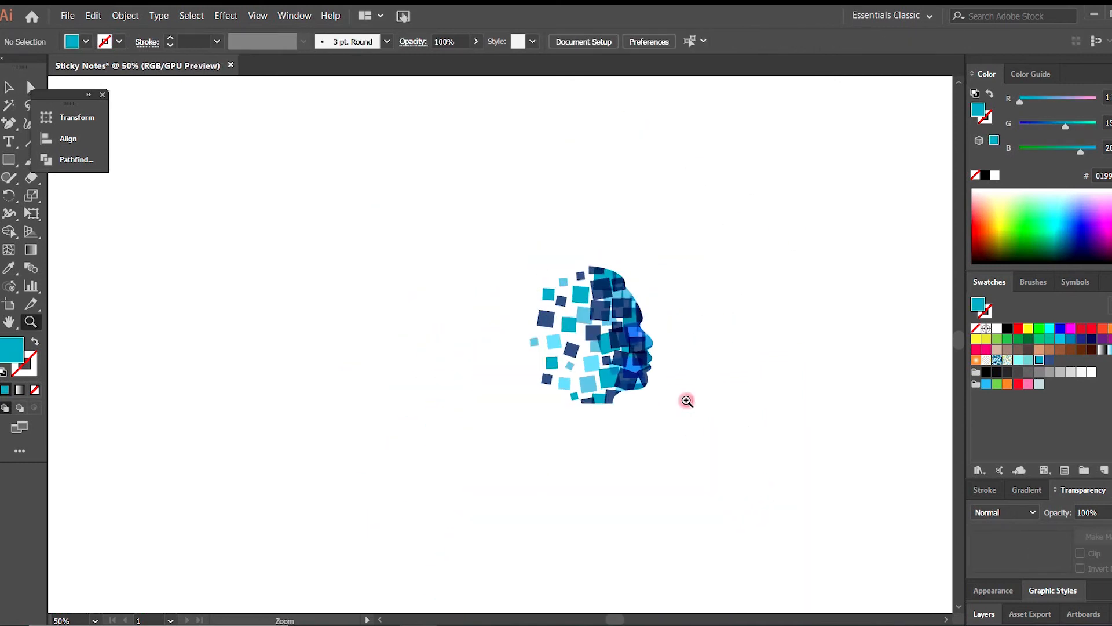
Delete the dark square over the lips and recolour the dark blue square behind the nose with the sampled teal.
scroll(688, 400, up, 3)
click(632, 365)
key(Delete)
click(634, 336)
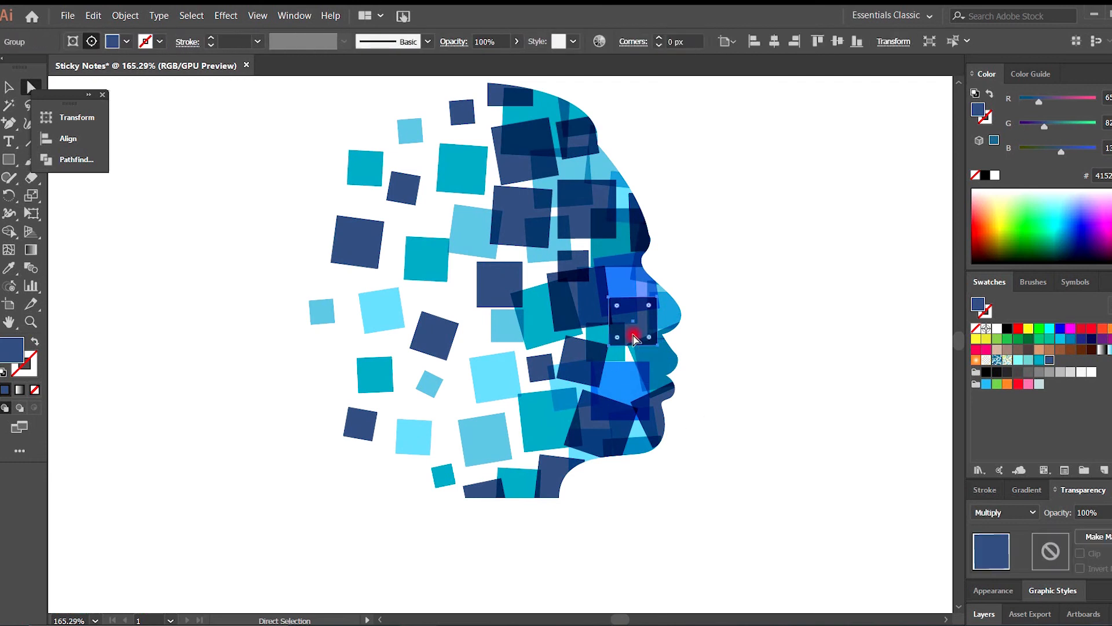
key(i)
click(502, 363)
click(548, 419)
key(a)
Move the tilted square over the lips and try recolouring it with the sampled dark blue and teal.
drag(640, 326, 665, 366)
key(i)
click(575, 289)
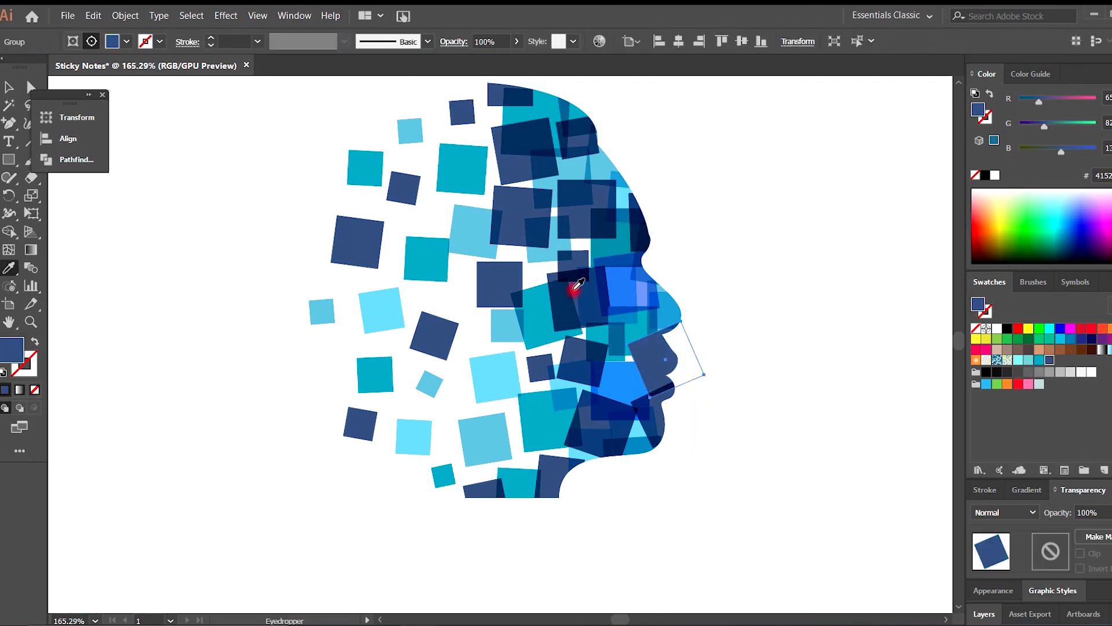
key(ctrl+z)
click(496, 286)
key(ctrl+z)
click(543, 416)
key(a)
click(710, 554)
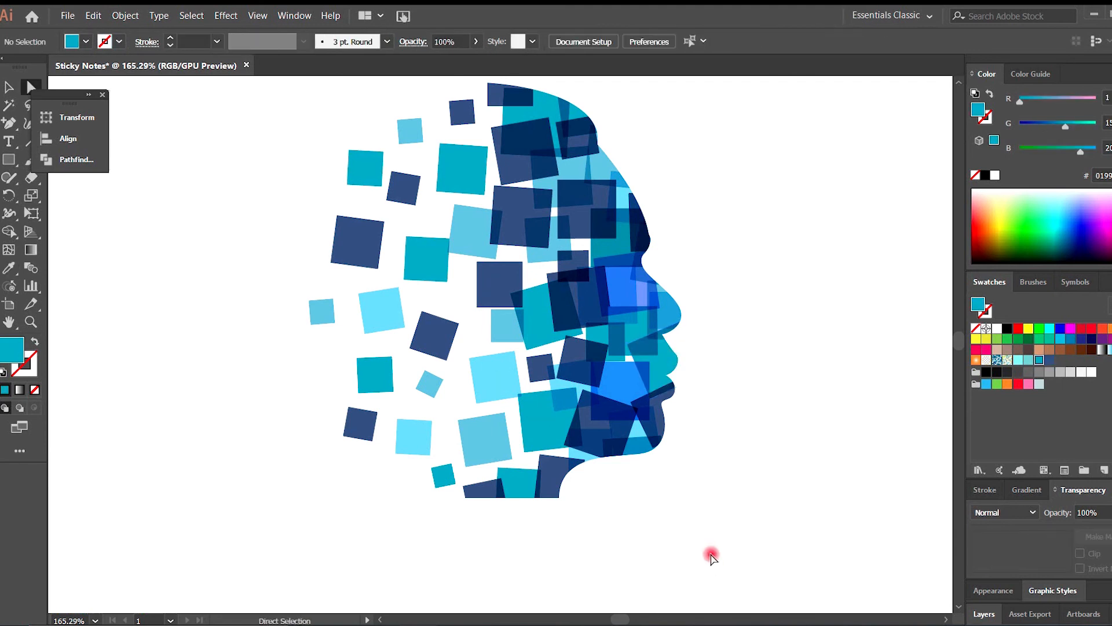
key(ctrl+z)
Nudge the tilted dark blue squares around the mouth and chin.
click(705, 507)
drag(634, 350, 619, 351)
click(737, 476)
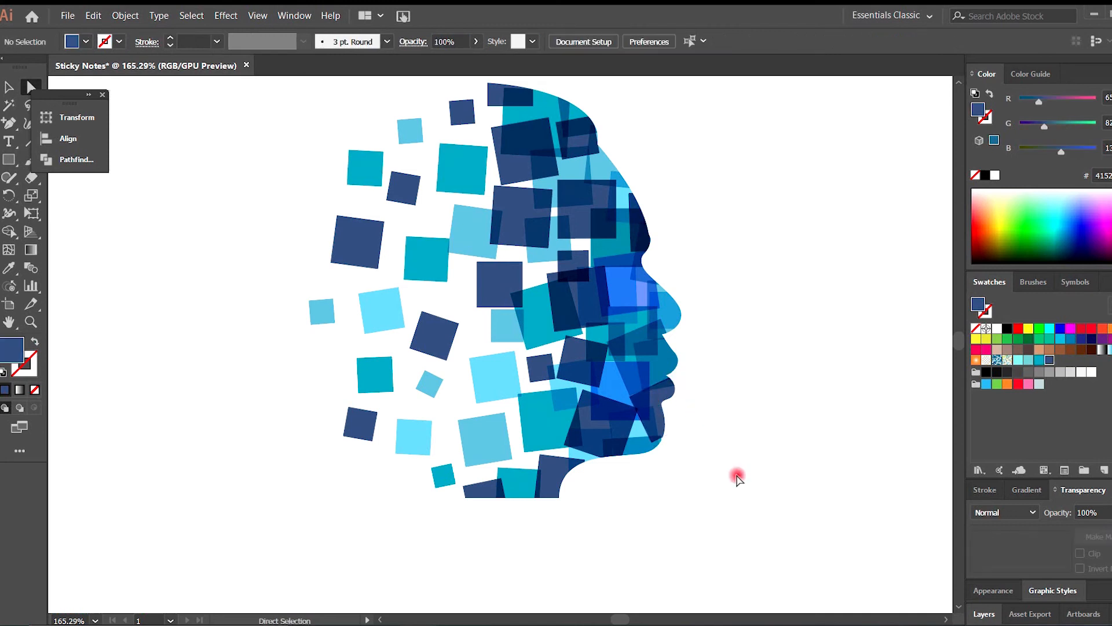
drag(659, 418, 664, 419)
click(742, 524)
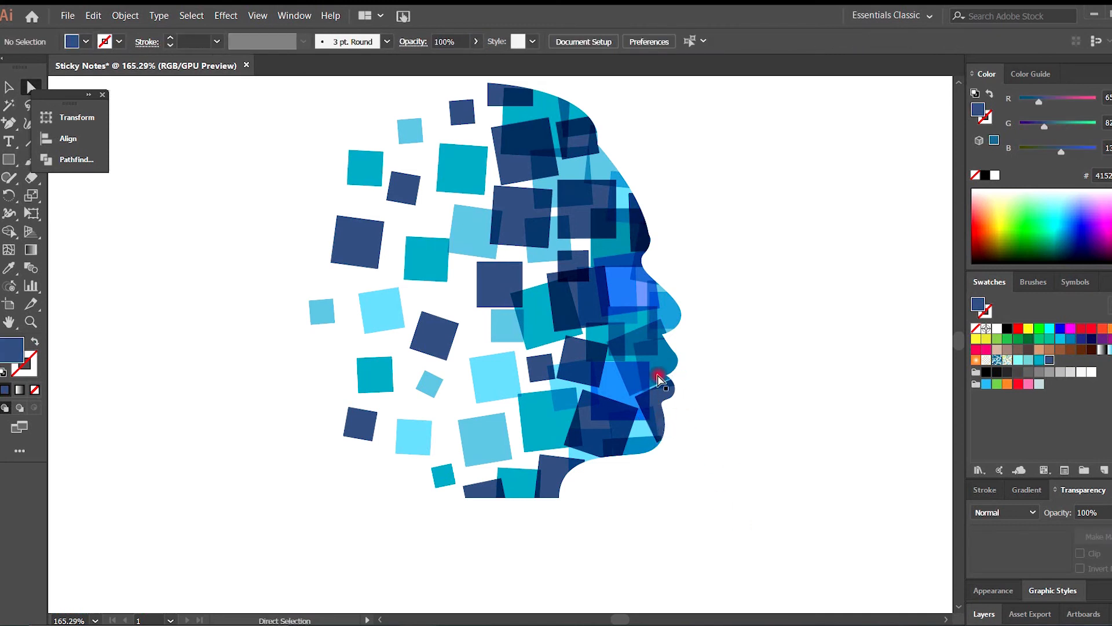
Rotate the dark blue square near the lower lip and shift the squares around the mouth to fit.
scroll(641, 377, up, 3)
click(688, 383)
click(666, 359)
key(r)
drag(811, 484, 757, 528)
key(a)
drag(621, 341, 628, 324)
click(735, 424)
drag(675, 411, 666, 404)
click(772, 459)
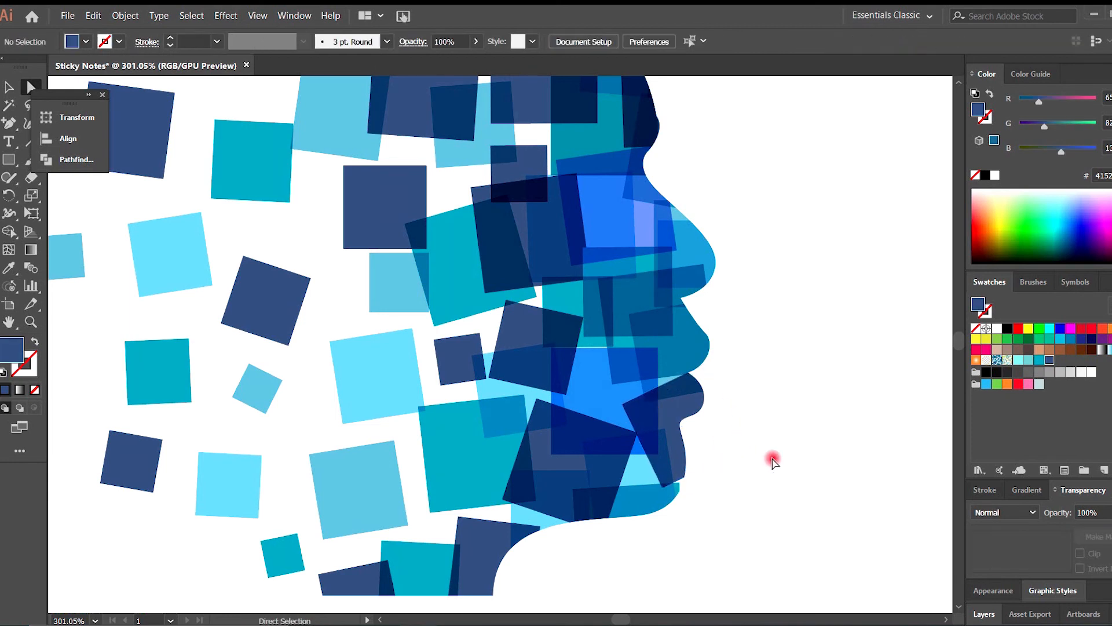
Move the teal square at the chin upward to cover more of the jaw.
click(656, 499)
drag(658, 496, 643, 464)
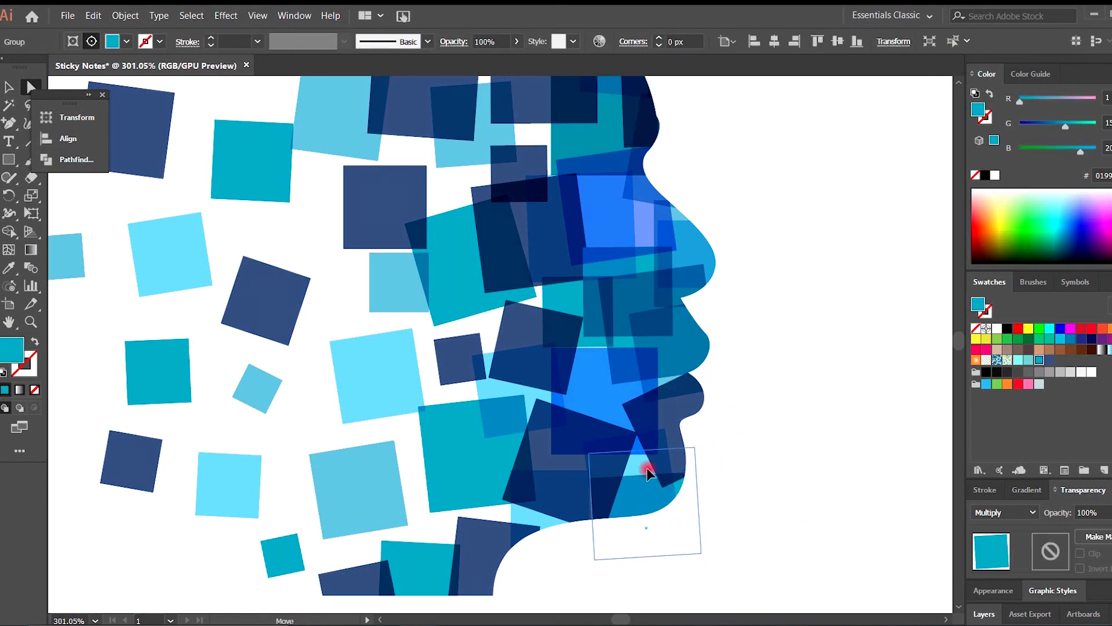
click(809, 520)
Shrink the two large dark blue squares stacked at the back of the forehead.
key(ctrl+minus)
key(ctrl+minus)
key(ctrl+minus)
key(ctrl+minus)
key(ctrl+minus)
key(ctrl+minus)
key(ctrl+minus)
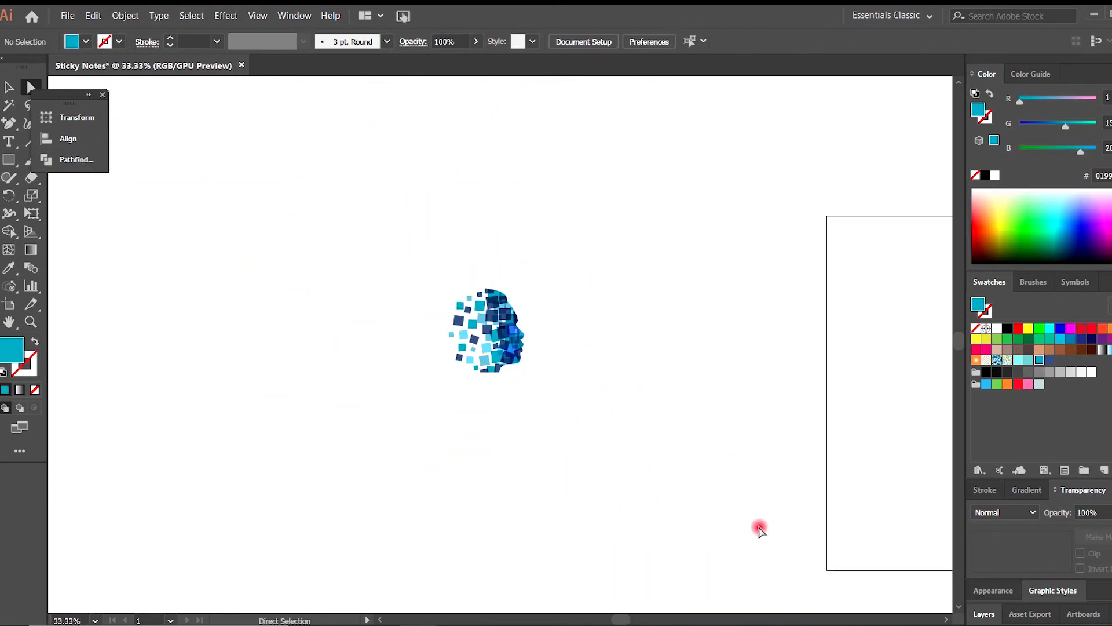
scroll(521, 325, up, 5)
click(417, 292)
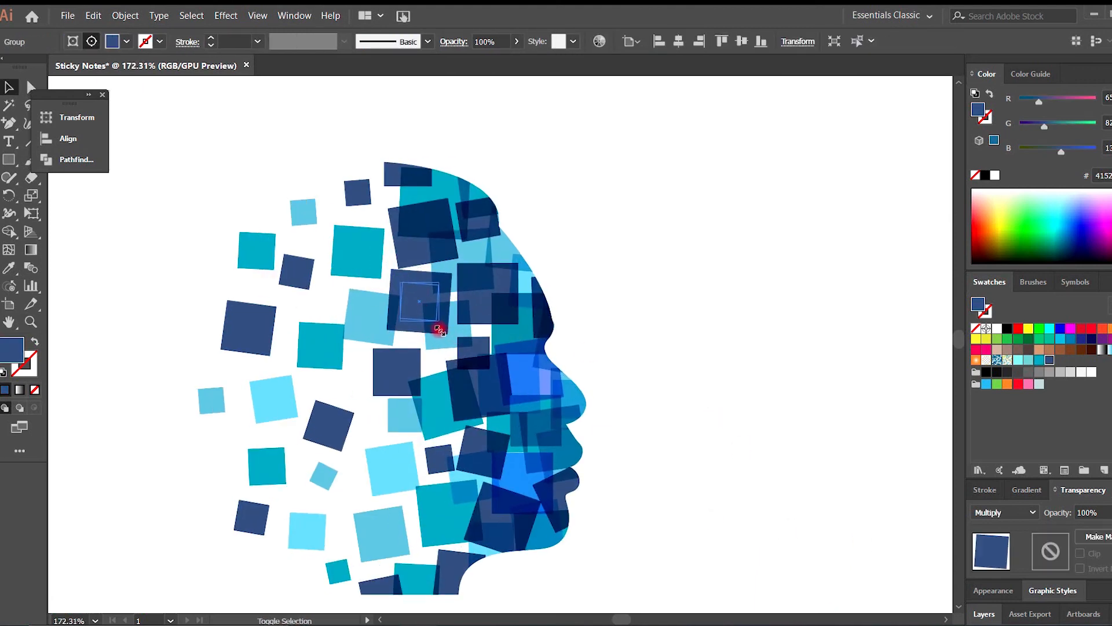
drag(416, 294, 434, 241)
Recolour the upper shrunken dark blue square and the small dark square behind the eye with the sampled teal.
key(i)
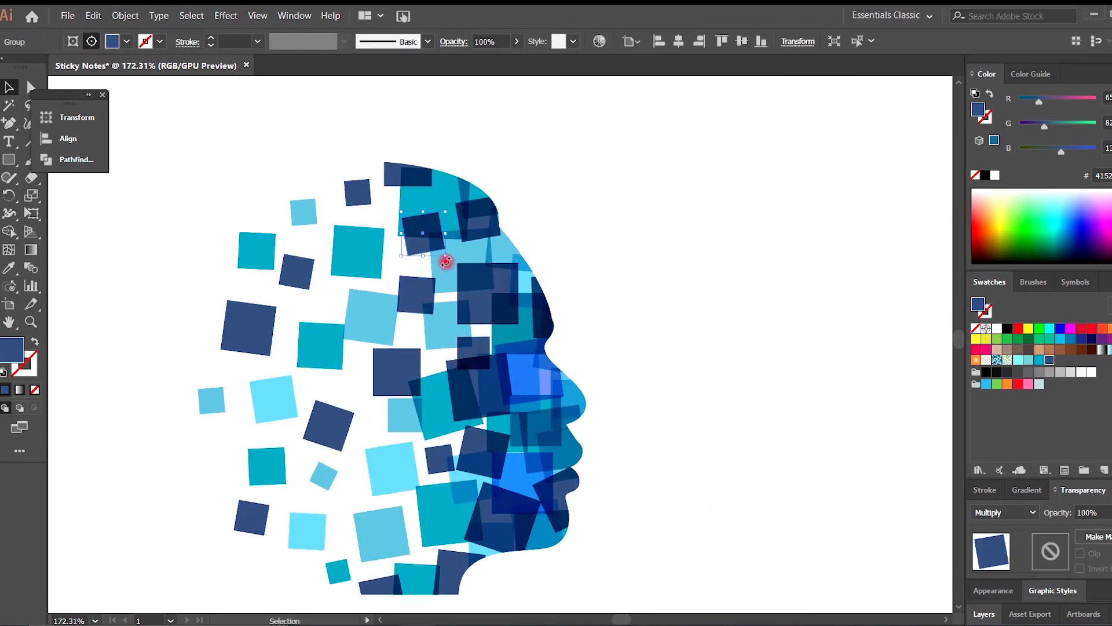
click(322, 344)
key(a)
click(691, 246)
drag(481, 347, 480, 339)
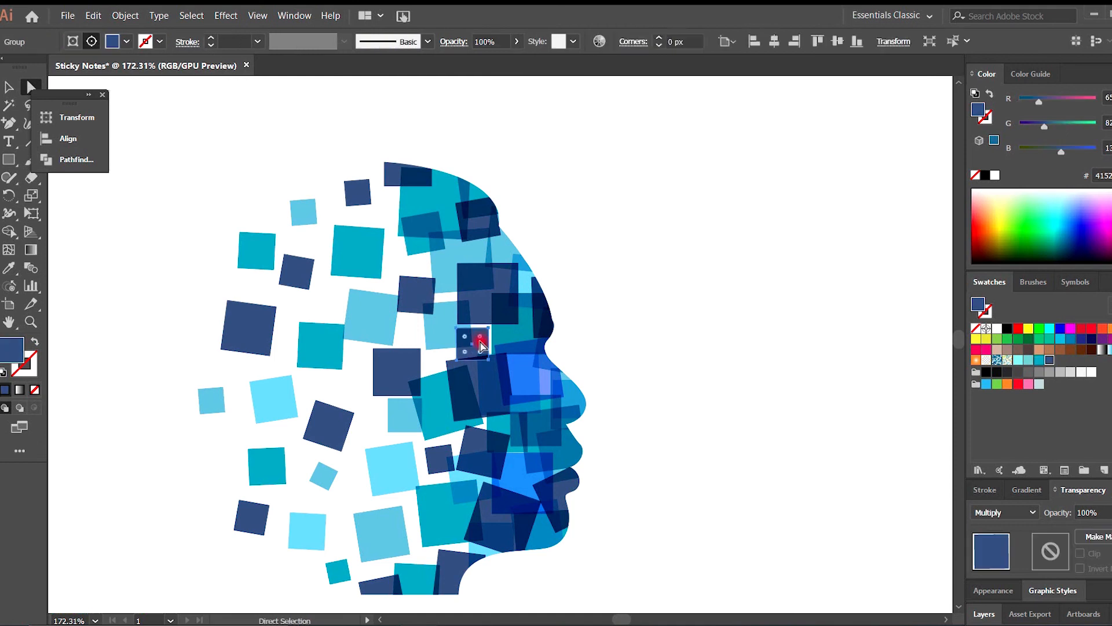
key(i)
click(446, 390)
key(a)
click(652, 390)
click(535, 429)
drag(536, 431, 428, 355)
key(ctrl+z)
Delete the bright blue square at the bridge of the nose.
click(510, 394)
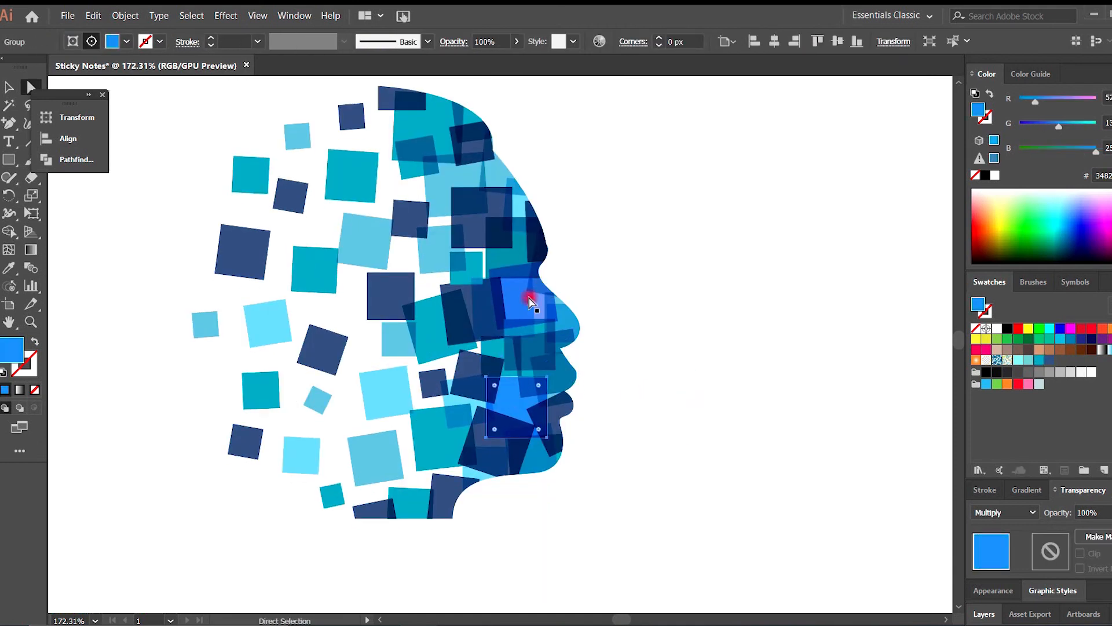
click(530, 303)
click(539, 300)
click(540, 288)
key(Delete)
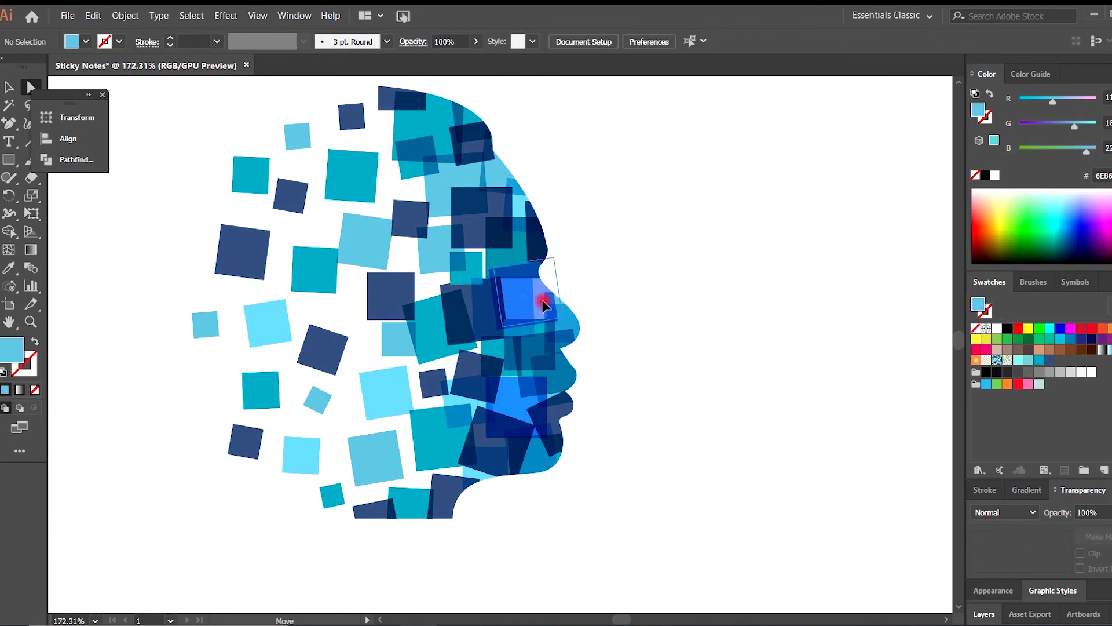
Shift the light blue square onto the nose and recolour it with the sampled teal.
drag(542, 301, 564, 315)
key(i)
click(312, 282)
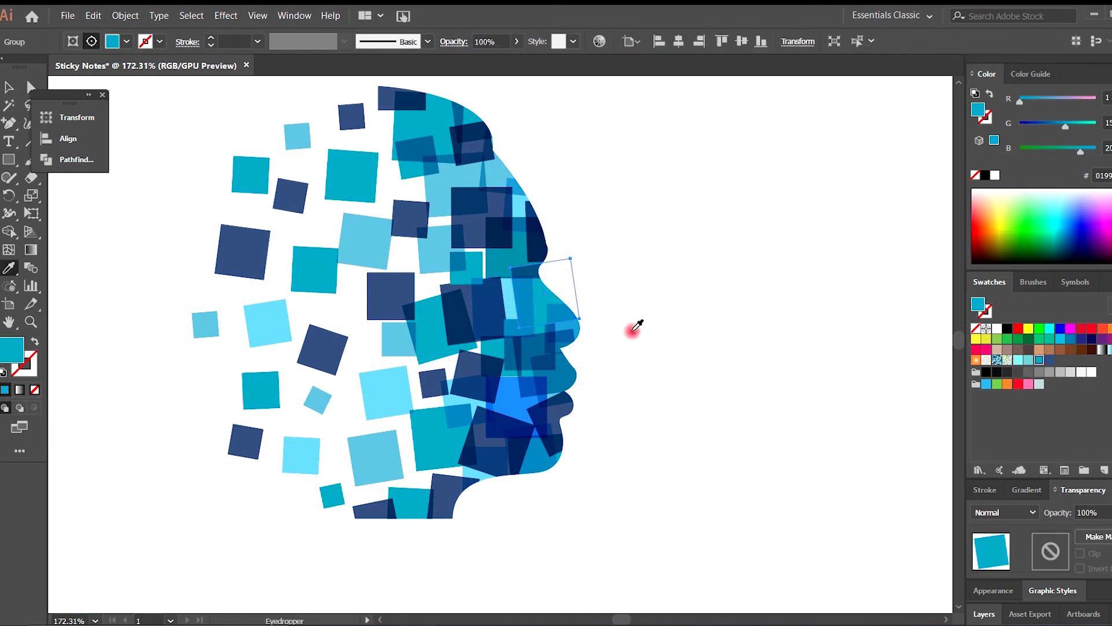
key(a)
Try the Multiply blend mode on the teal square over the nose and undo it.
click(1005, 512)
click(1000, 265)
click(687, 330)
key(ctrl+z)
click(687, 331)
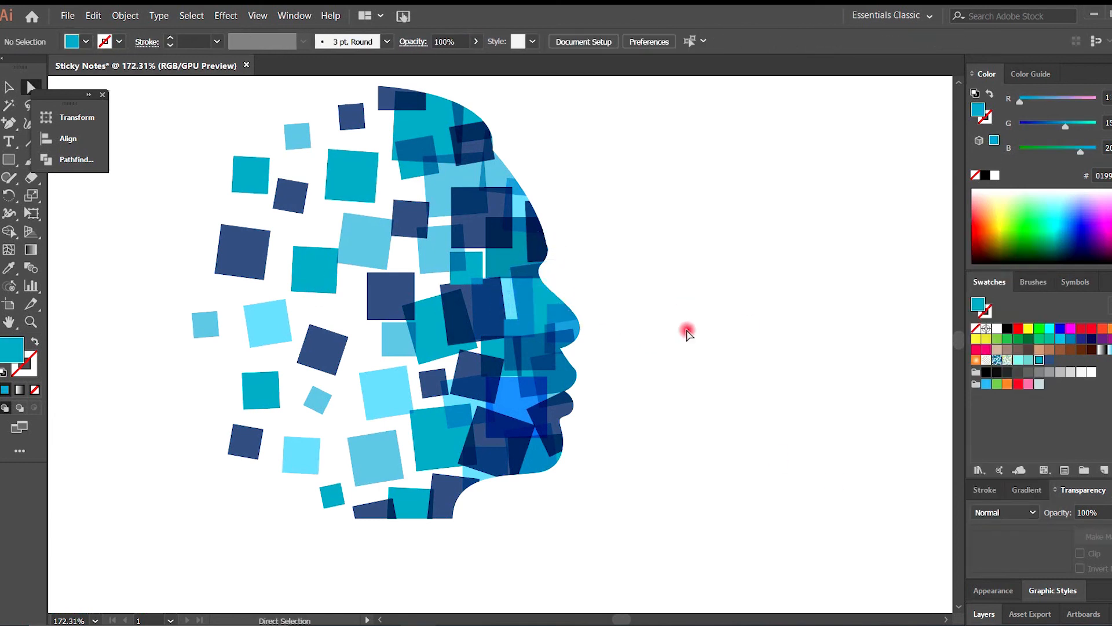
Try the Lighten blend mode on the bright blue square beside the mouth.
click(512, 407)
click(1005, 512)
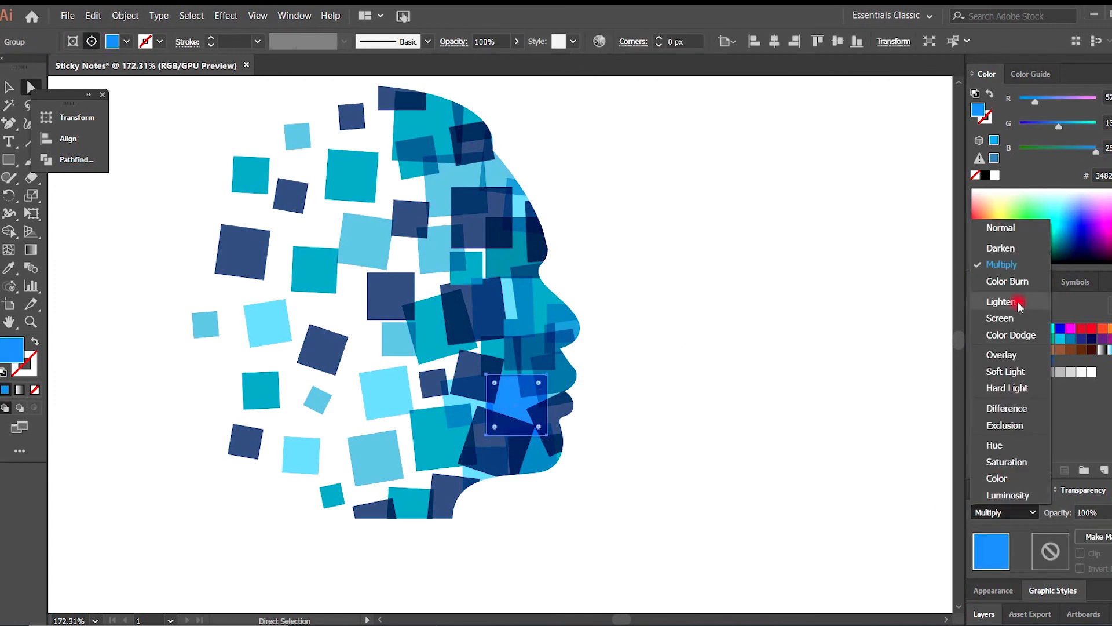
click(1018, 302)
click(785, 409)
Add a tilted bright cyan square at the upper back of the head and copy the small light blue rear square just below itself.
key(ctrl+minus)
key(ctrl+minus)
key(ctrl+minus)
key(ctrl+minus)
key(ctrl+minus)
key(ctrl+minus)
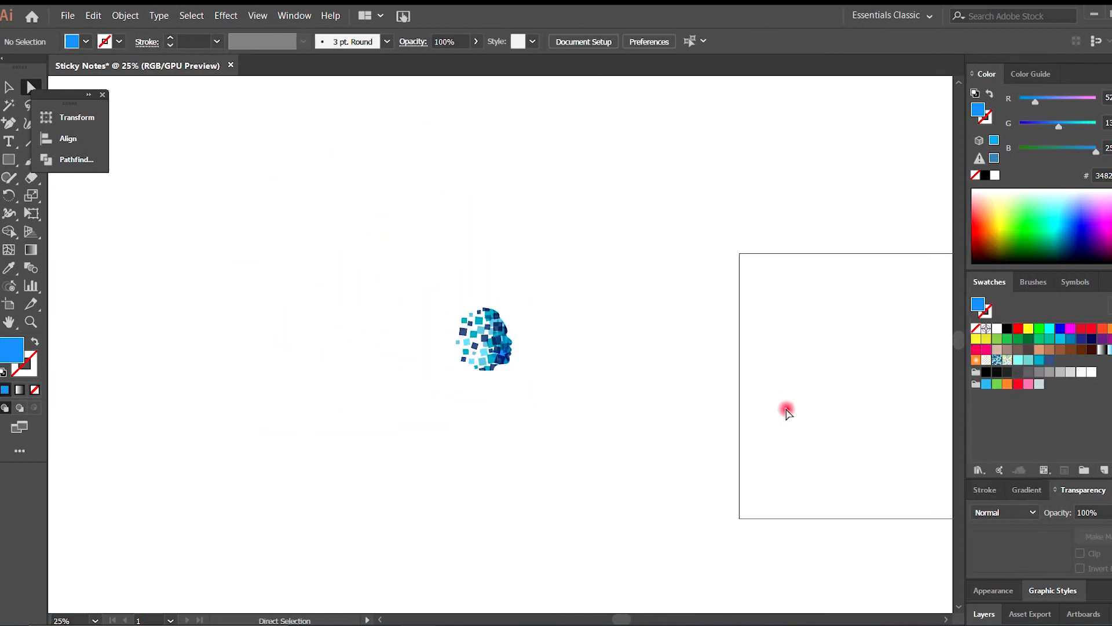
key(ctrl+space)
drag(434, 339, 553, 268)
key(v)
key(a)
click(543, 431)
click(508, 459)
drag(564, 357, 560, 407)
click(521, 489)
Move the clipping path's upper and lower rear anchor points outward to clear the cyan square.
drag(538, 229, 517, 228)
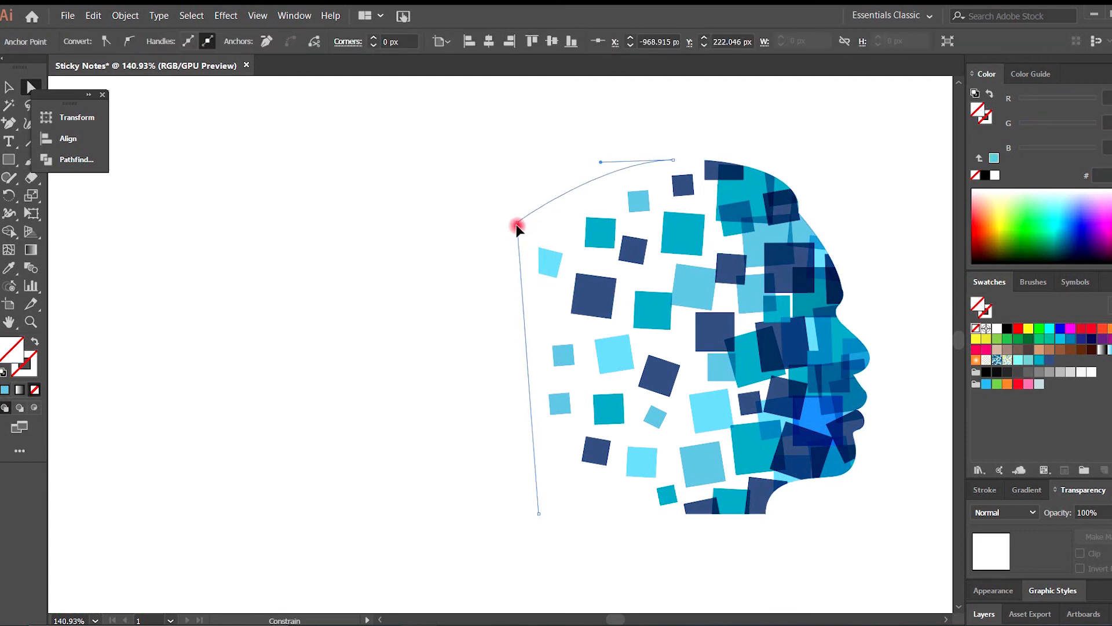
drag(540, 514, 523, 512)
click(627, 548)
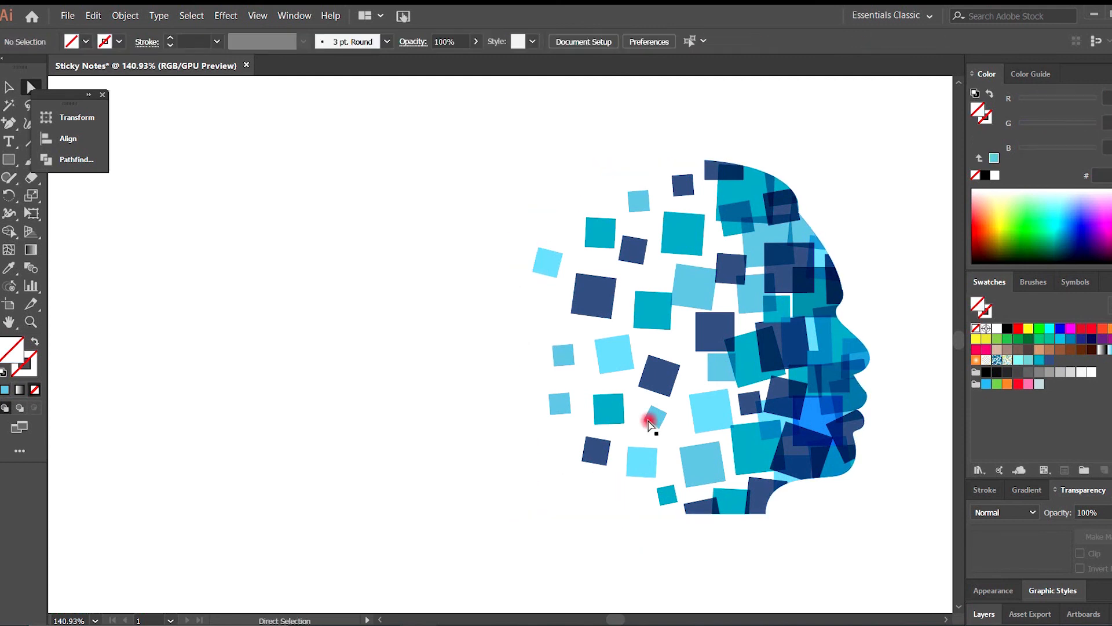
Recolour the lower of the two small light blue squares at the back of the head with the sampled dark blue.
click(560, 399)
key(i)
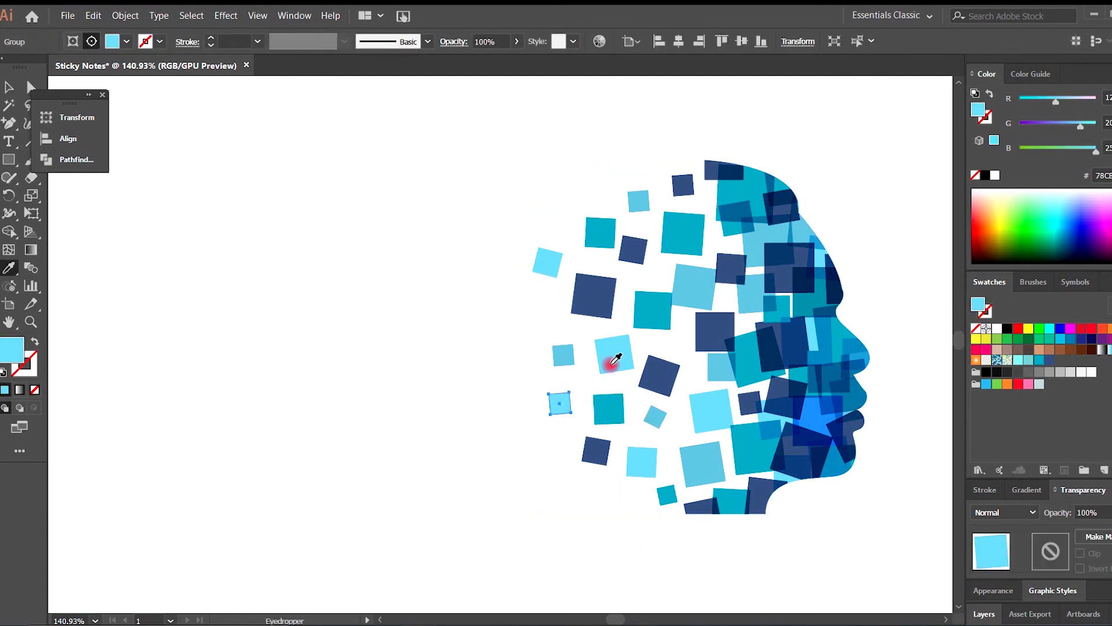
click(630, 275)
key(a)
key(i)
click(633, 249)
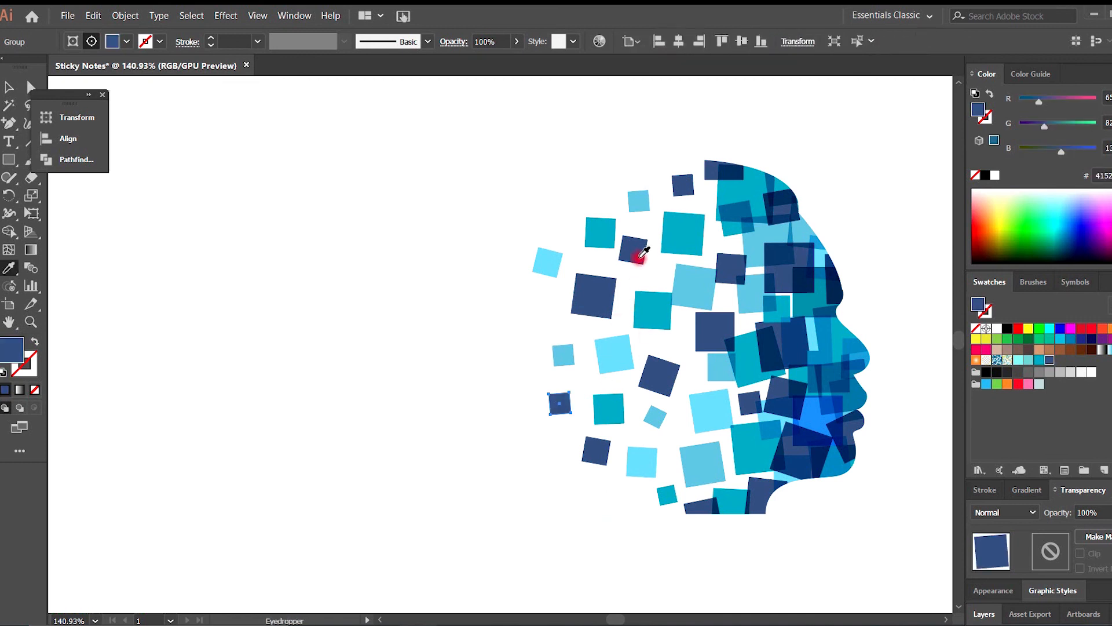
key(a)
click(620, 536)
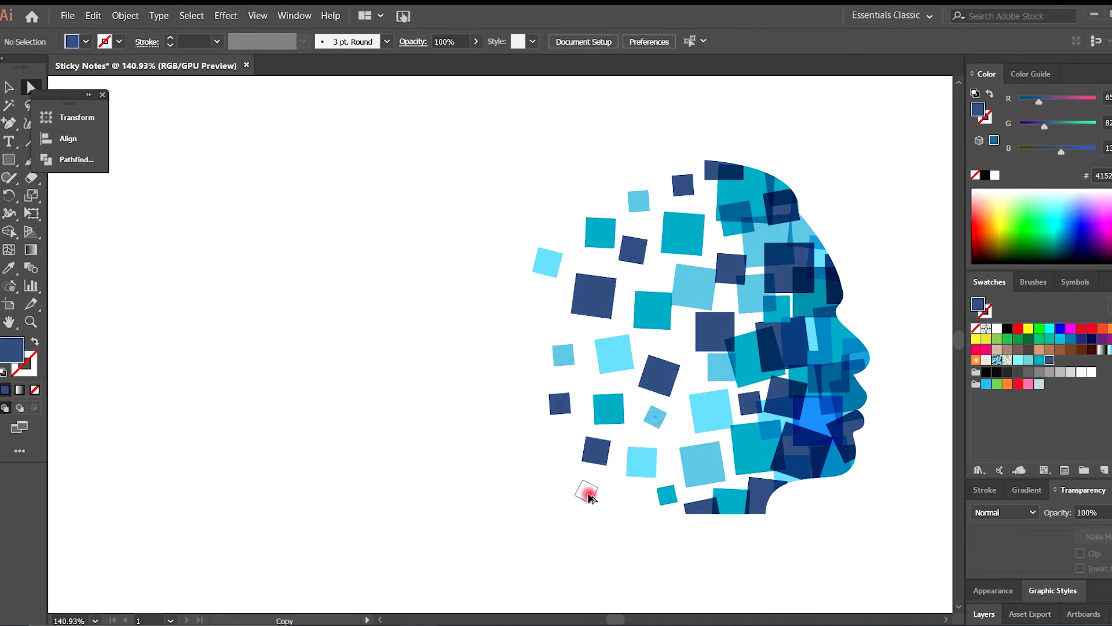
Copy the small tilted light blue square to the lower back edge of the head, adjust its tilt and nudge it into place.
click(588, 494)
key(i)
click(737, 502)
key(a)
click(649, 558)
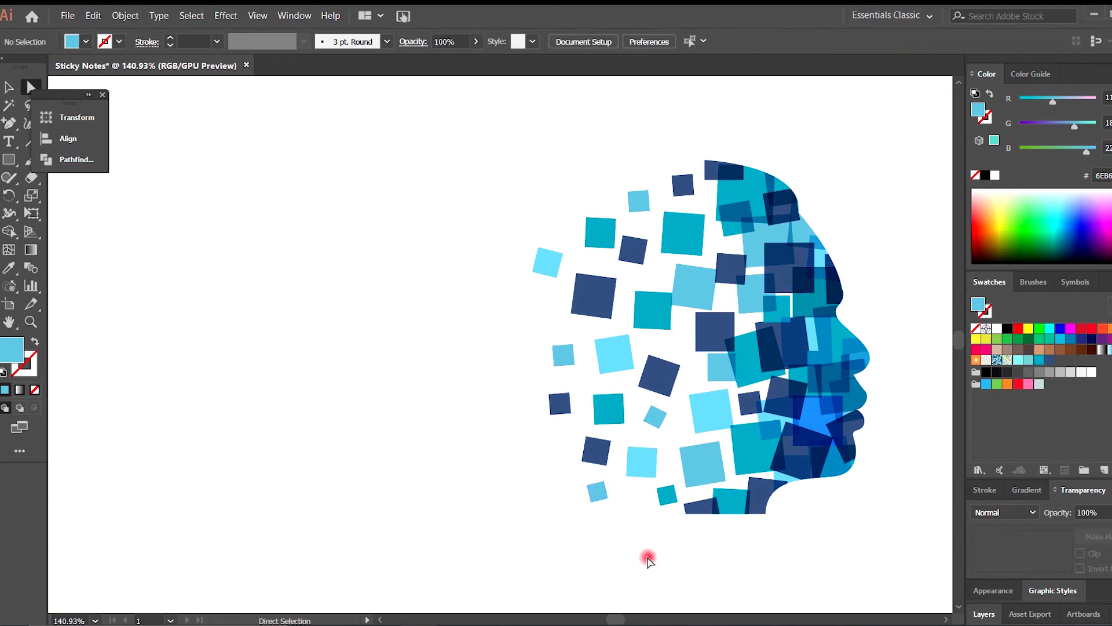
drag(603, 498, 612, 495)
click(621, 570)
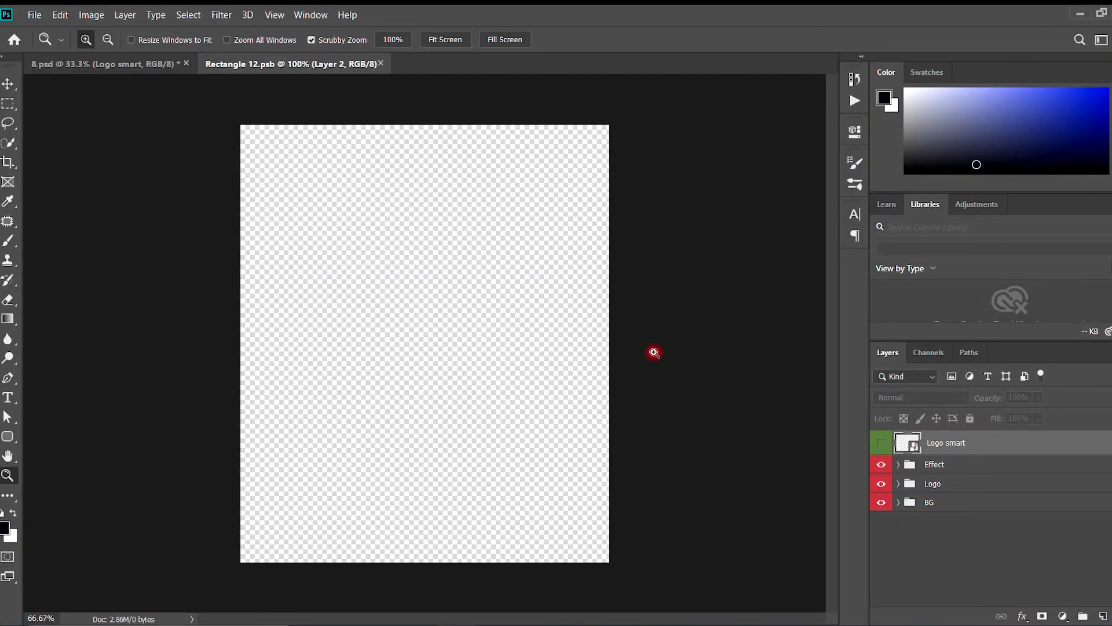
Switch to Photoshop, paste the head artwork into the Rectangle 12.psb smart object and scale it to about 104%.
key(ctrl+v)
click(641, 172)
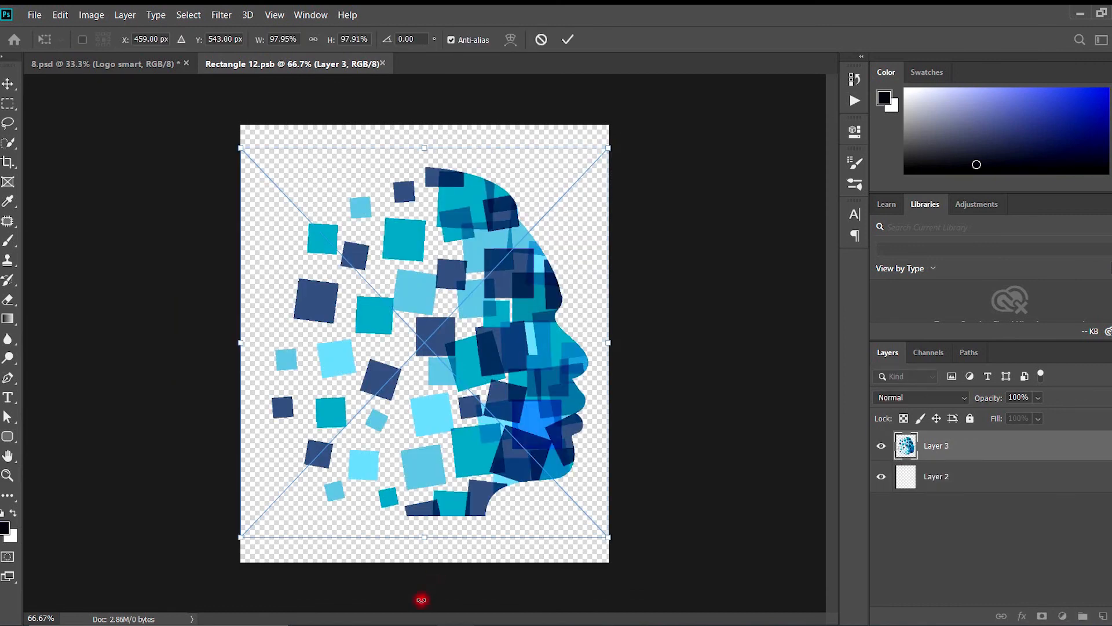
drag(424, 540, 424, 561)
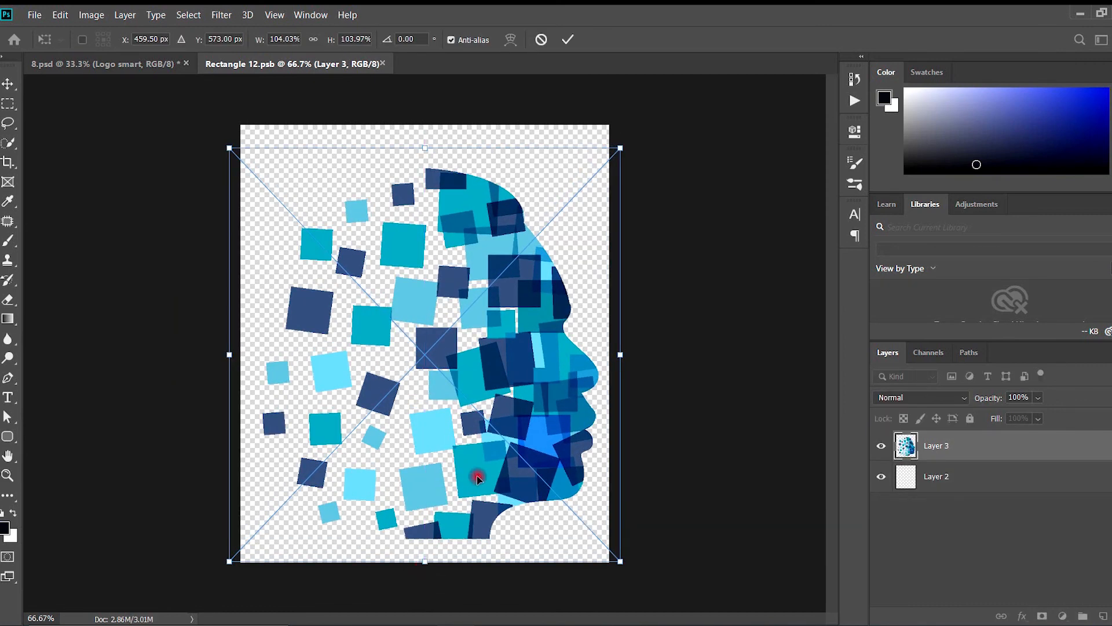
click(567, 38)
Save and close the smart object to update the 8.psd mockup, and view the logo up close without the panels.
click(387, 64)
click(511, 249)
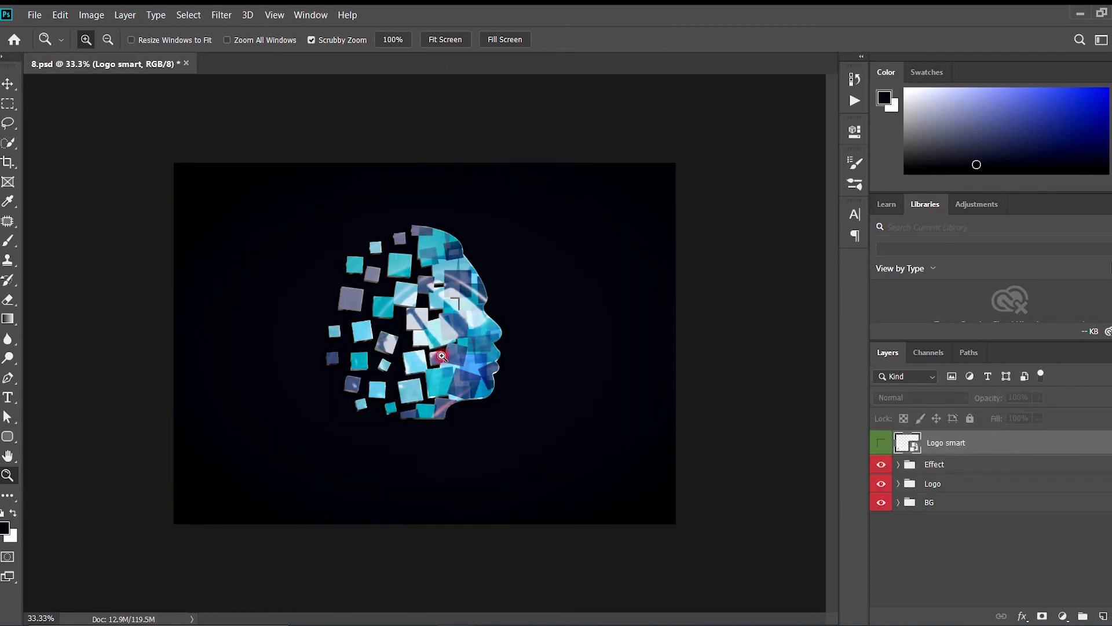
key(Tab)
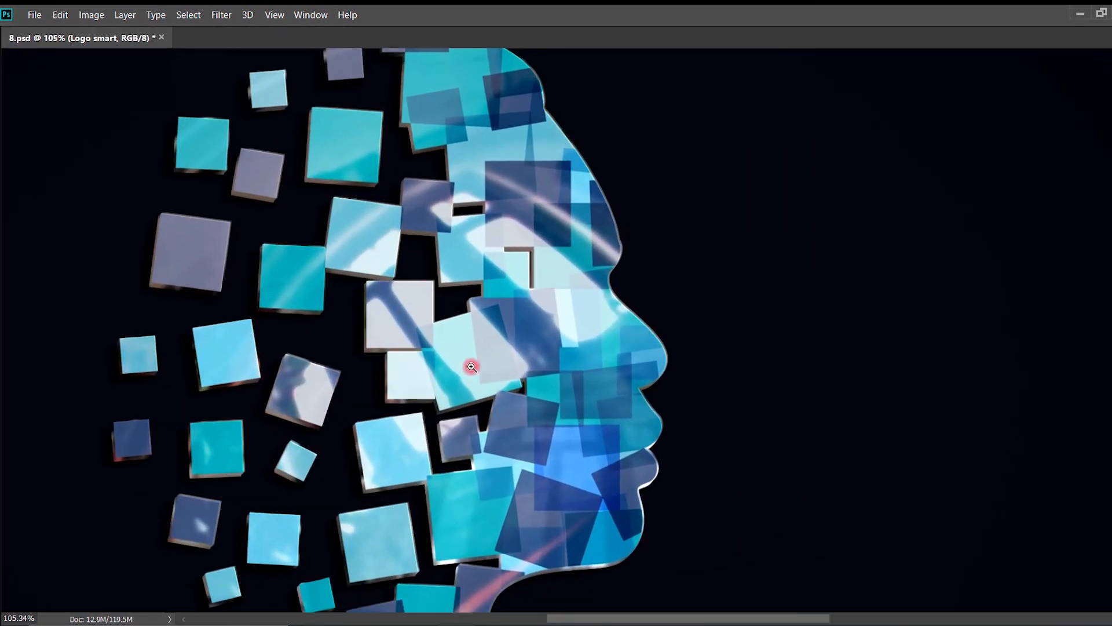